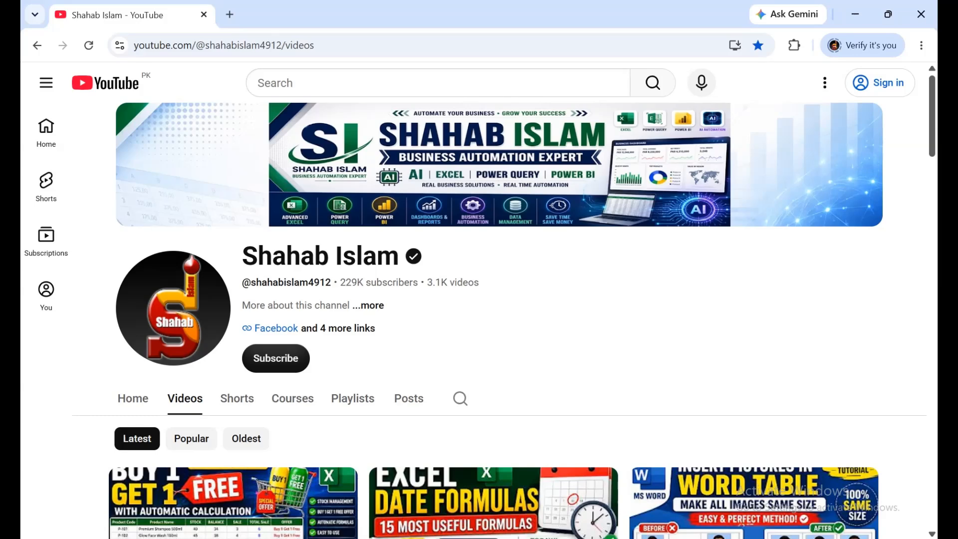
# Switch to the Book1 workbook in Excel and set the ticket number in cell B2 of KOT_Entry to KOT-0001
pyautogui.moveTo(685, 538)
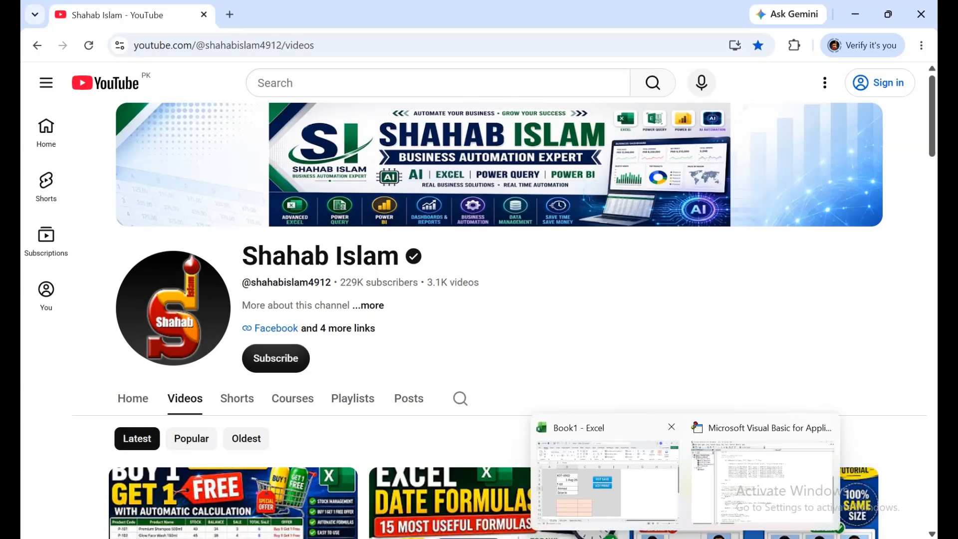
pyautogui.click(671, 427)
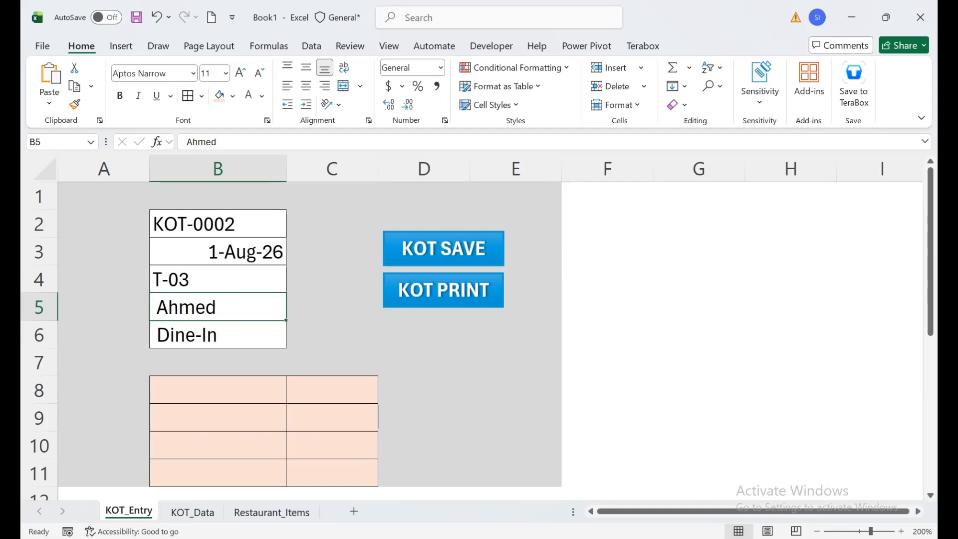
pyautogui.doubleClick(254, 224)
pyautogui.press('BackSpace')
pyautogui.write('2')
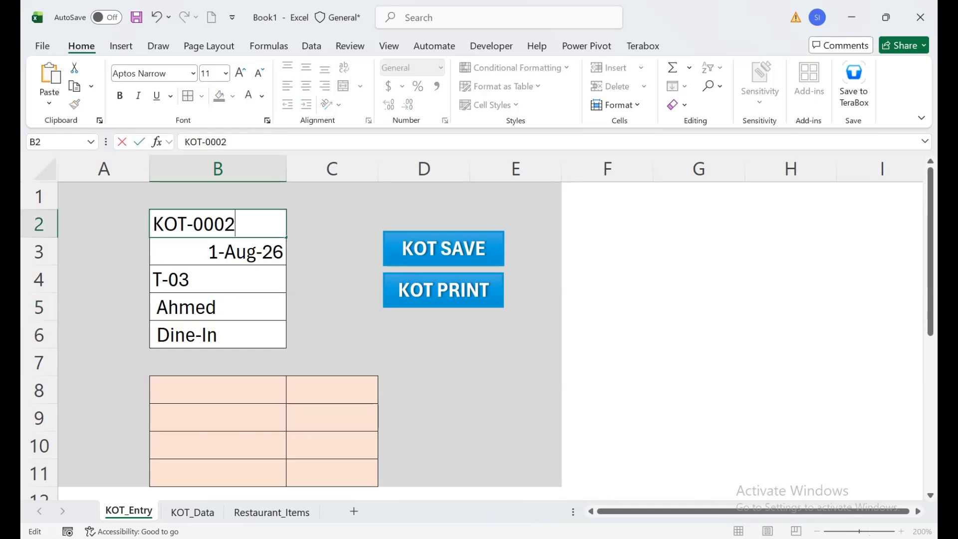
pyautogui.press('BackSpace')
pyautogui.write('1')
pyautogui.press('Return')
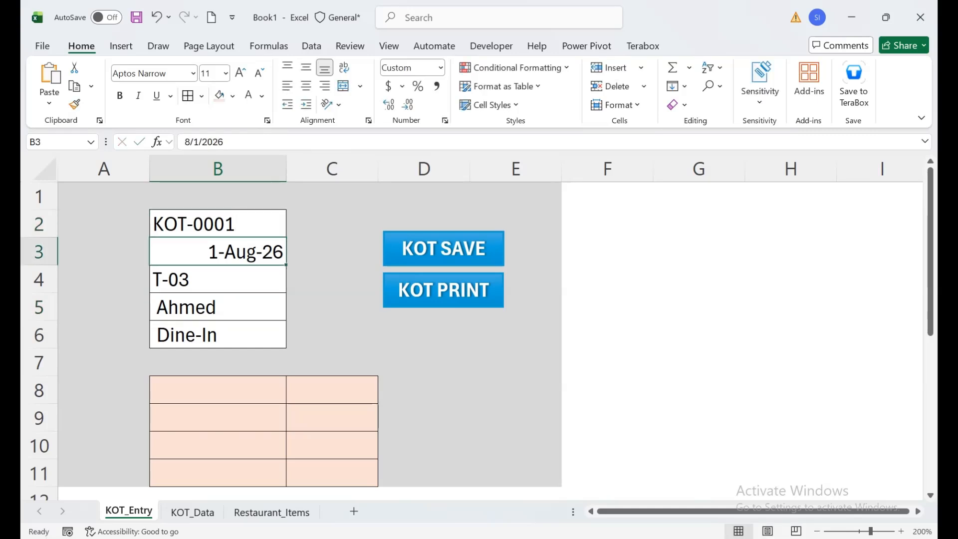
# View the KOT_Data sheet, and enter Zinger Burger with quantity 2 in row 8 of KOT_Entry
pyautogui.click(192, 512)
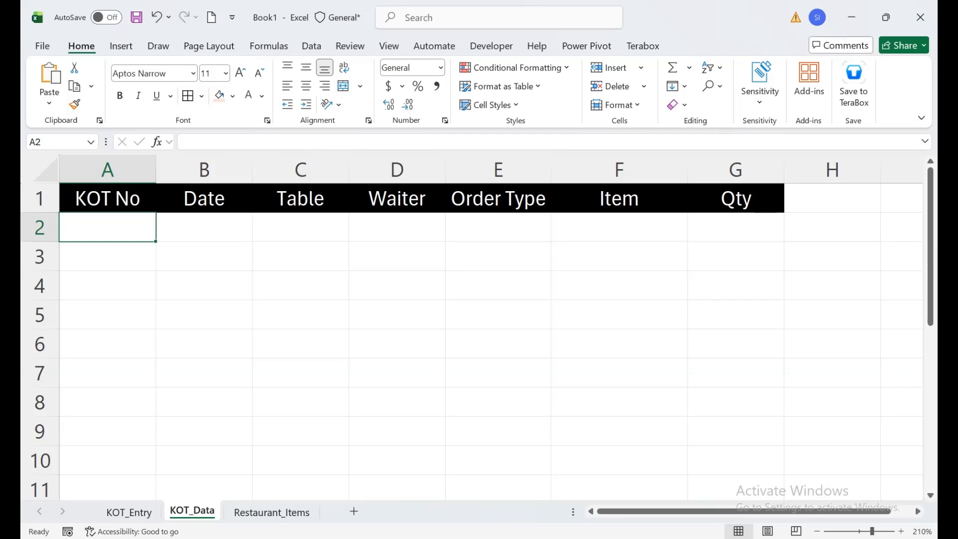
pyautogui.click(129, 512)
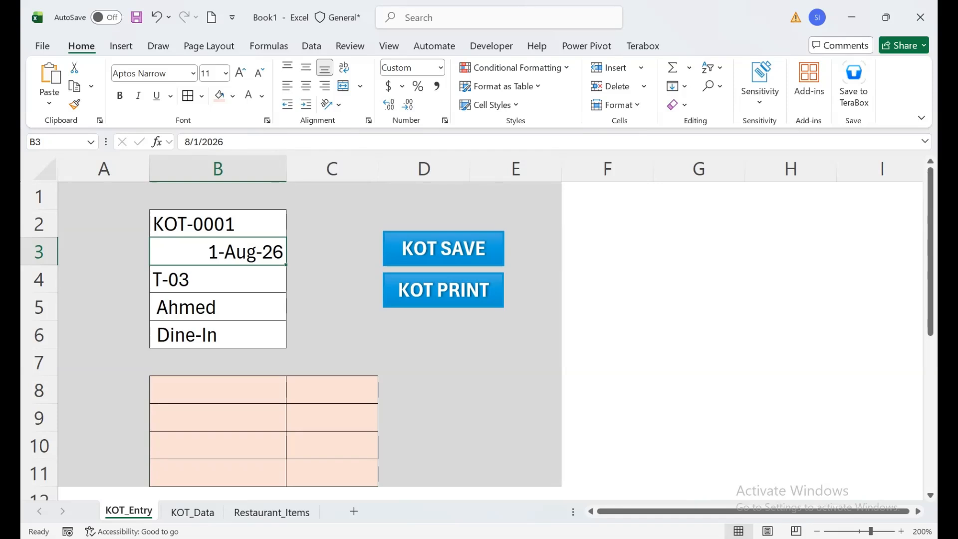
pyautogui.click(218, 389)
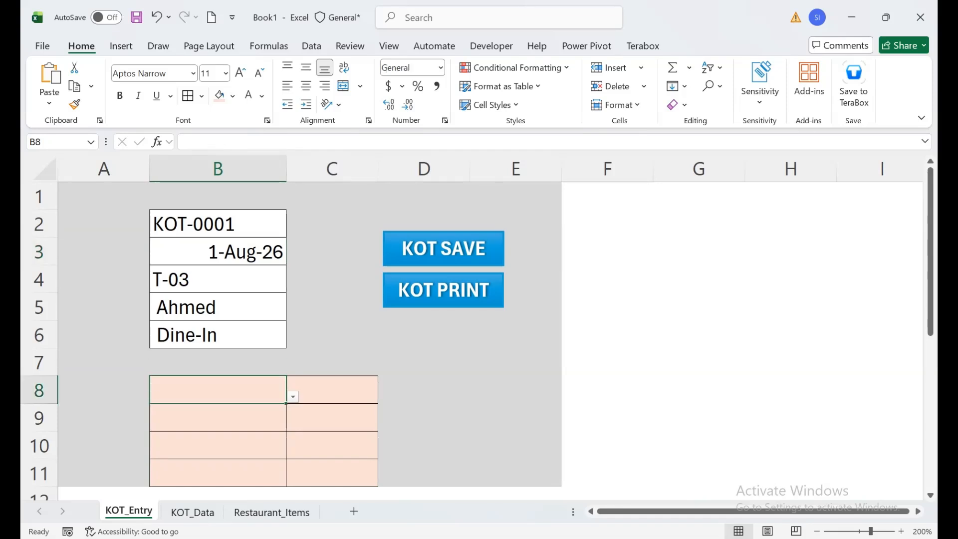
pyautogui.hotkey('alt', 'Down')
pyautogui.press('Return')
pyautogui.press('Tab')
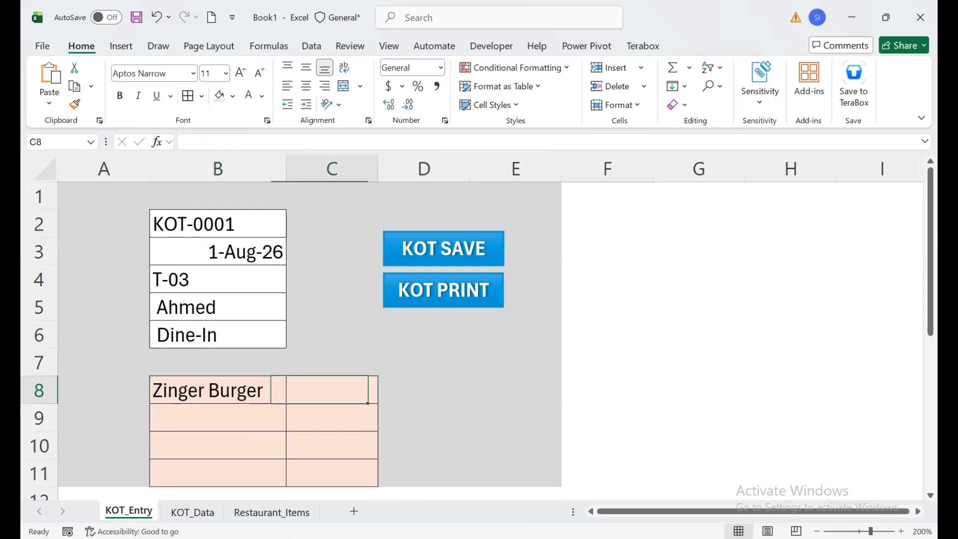
pyautogui.write('1')
pyautogui.press('Return')
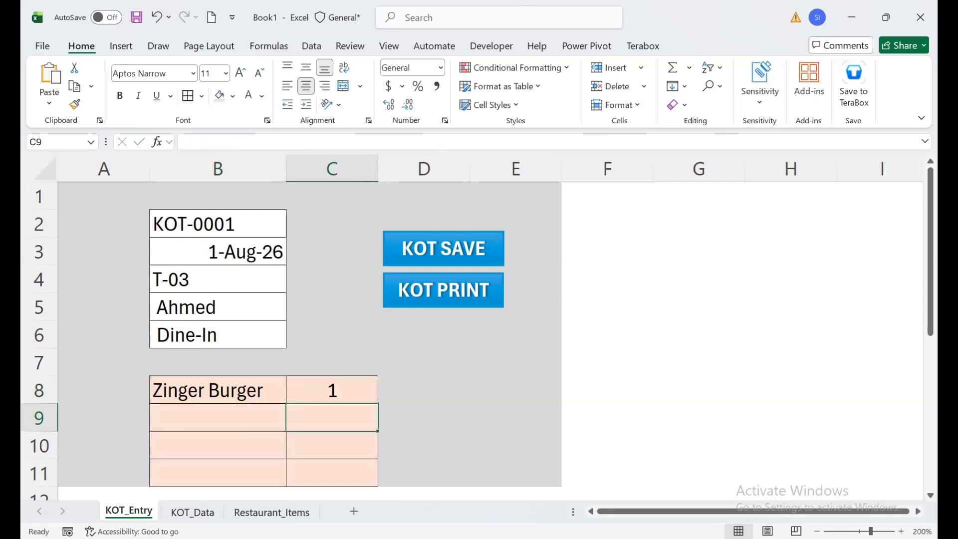
pyautogui.press('Up')
pyautogui.write('2')
pyautogui.press('Return')
# Add Chicken Pizza with quantity 1 as the second order item in row 9
pyautogui.press('Left')
pyautogui.hotkey('alt', 'Down')
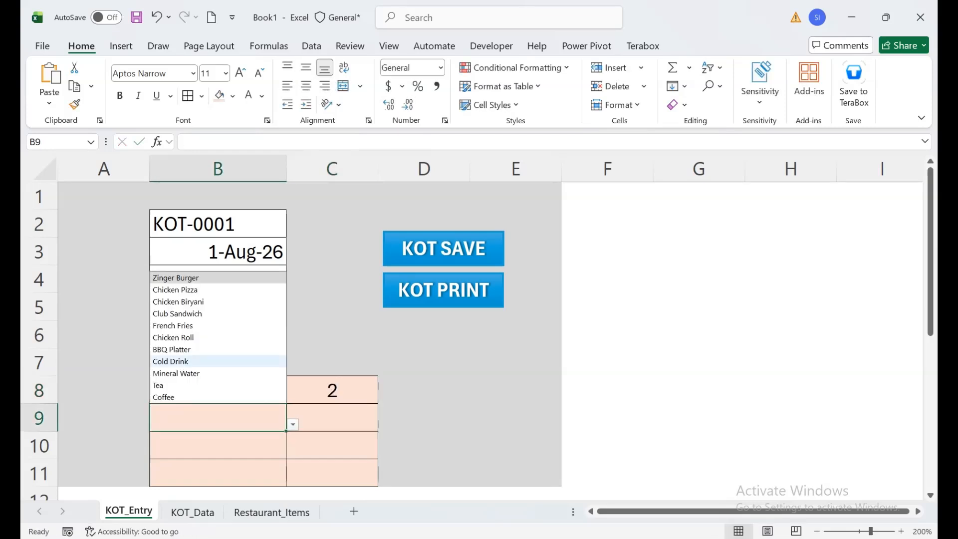
pyautogui.press('Down')
pyautogui.press('Down')
pyautogui.press('Return')
pyautogui.press('Right')
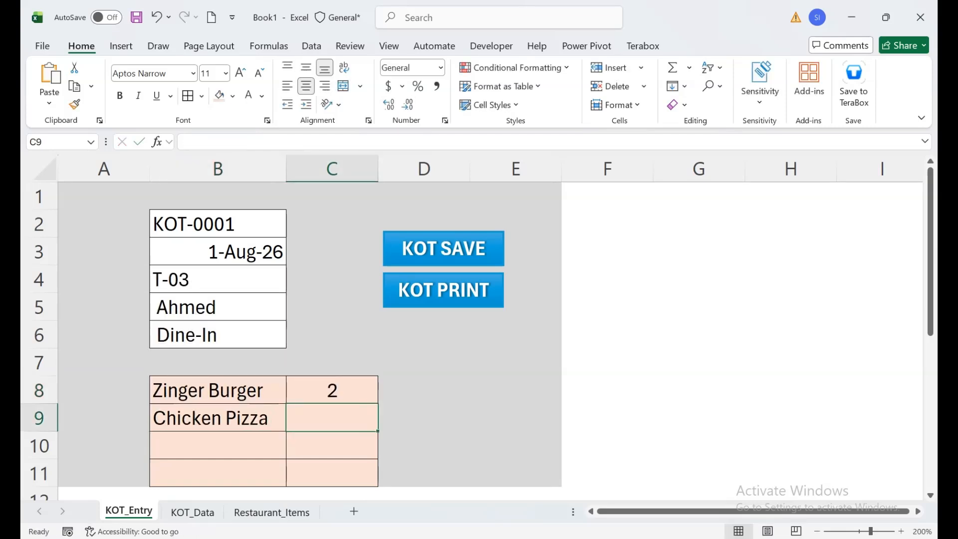
pyautogui.write('1')
pyautogui.press('Return')
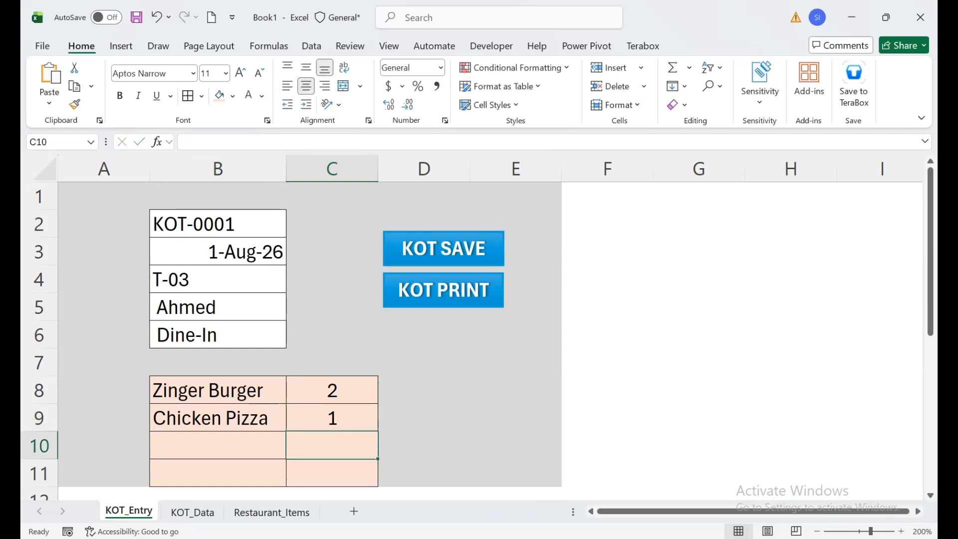
# Save the KOT-0001 order with the KOT SAVE macro and dismiss its message
pyautogui.click(444, 249)
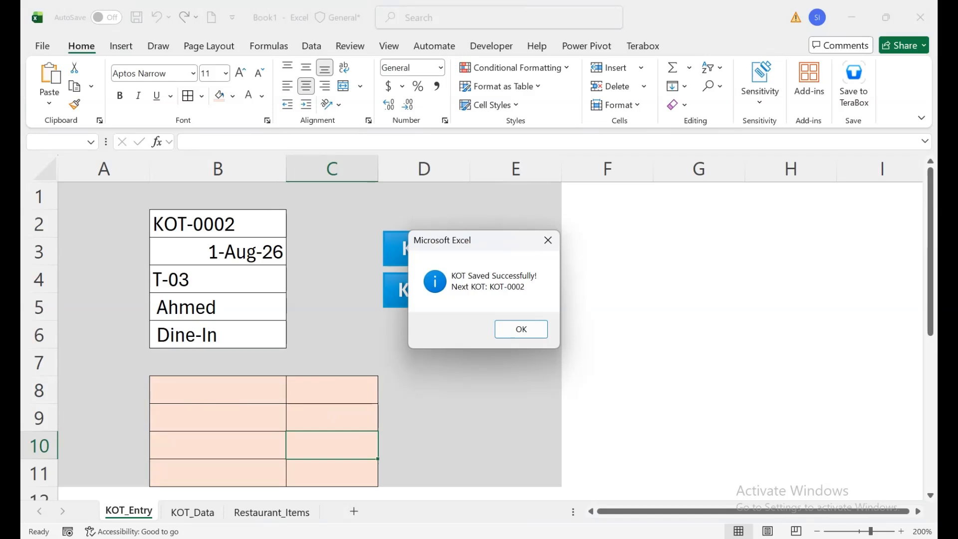
pyautogui.press('Return')
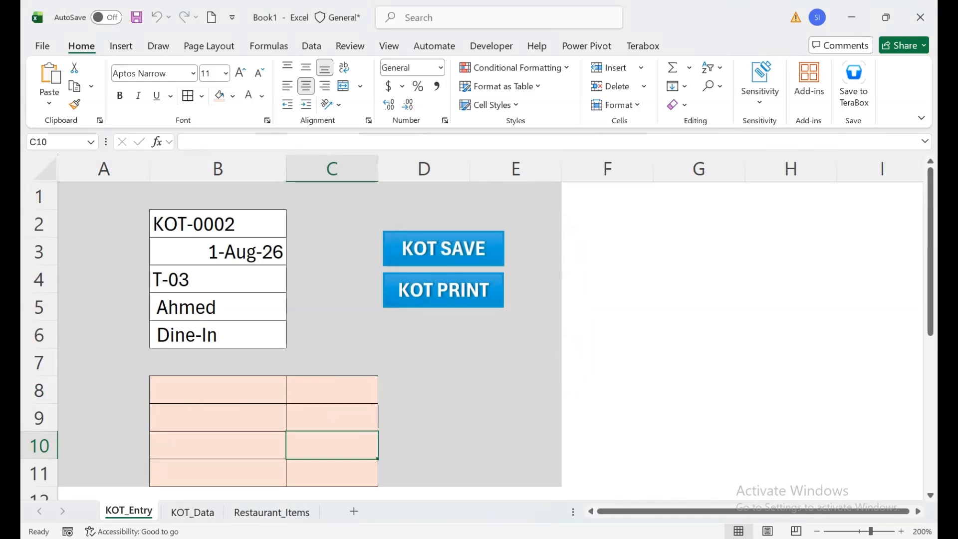
pyautogui.click(218, 391)
pyautogui.click(293, 397)
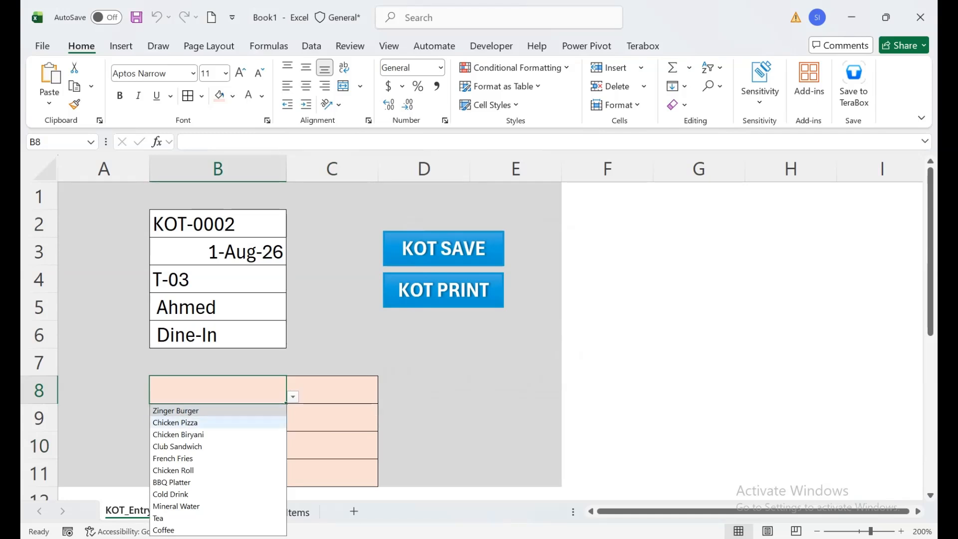
pyautogui.click(331, 391)
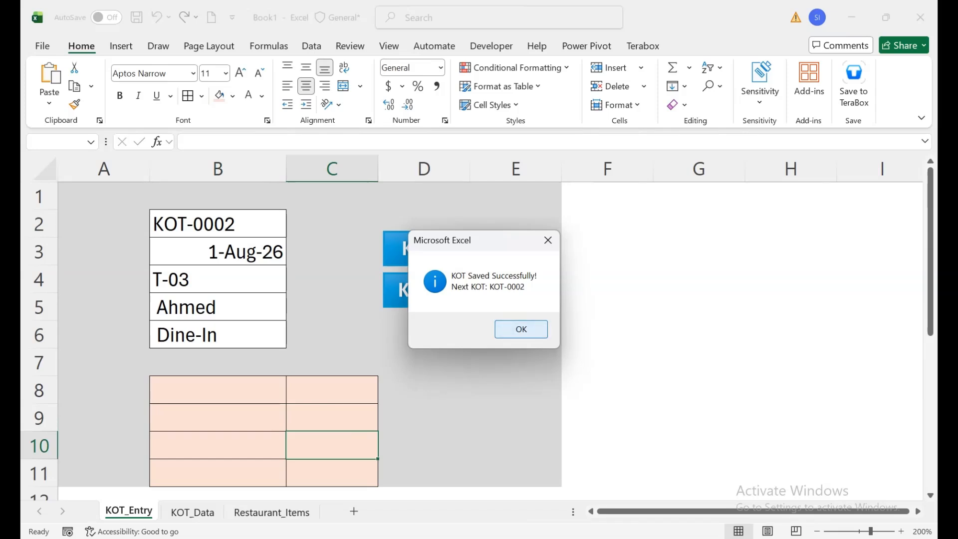
pyautogui.press('Return')
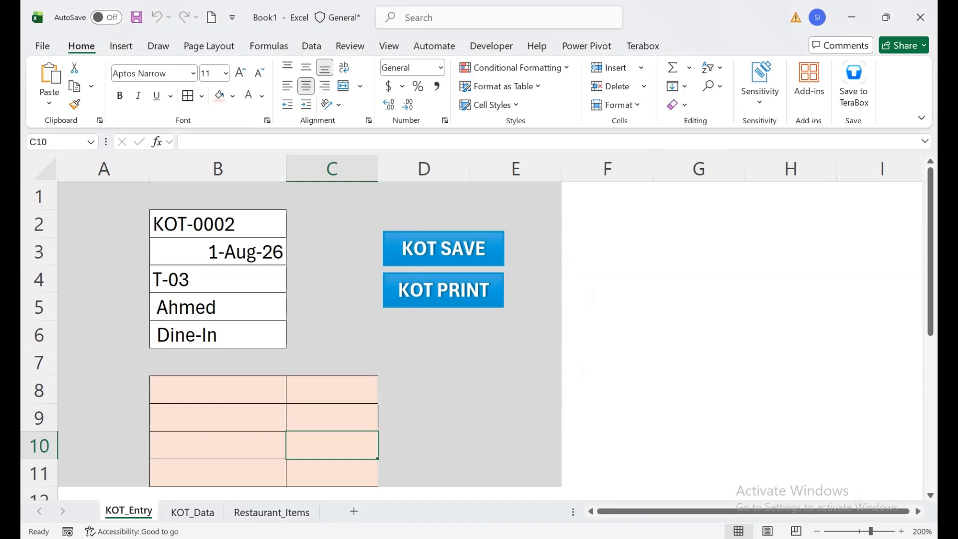
# Try to save the KOT-0002 ticket with its item rows left empty
pyautogui.click(218, 390)
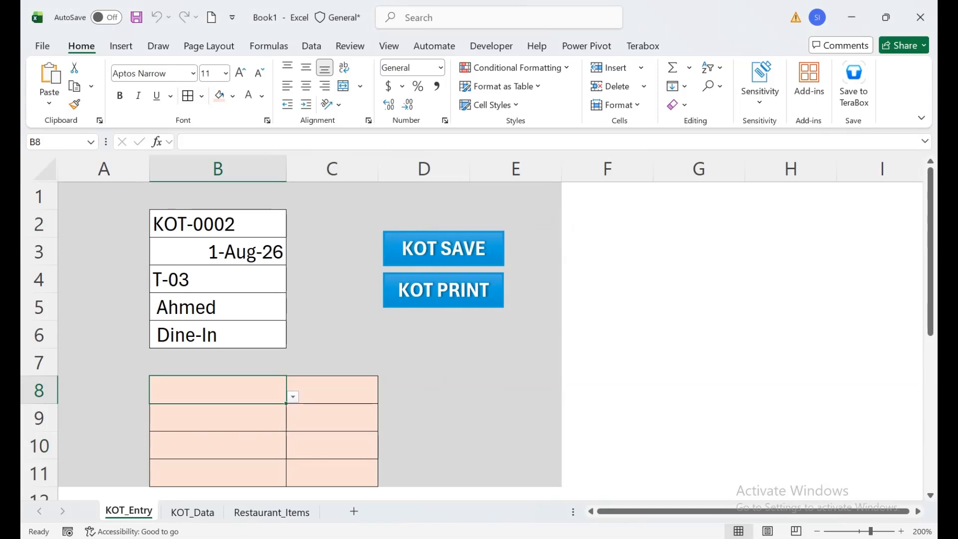
pyautogui.click(443, 248)
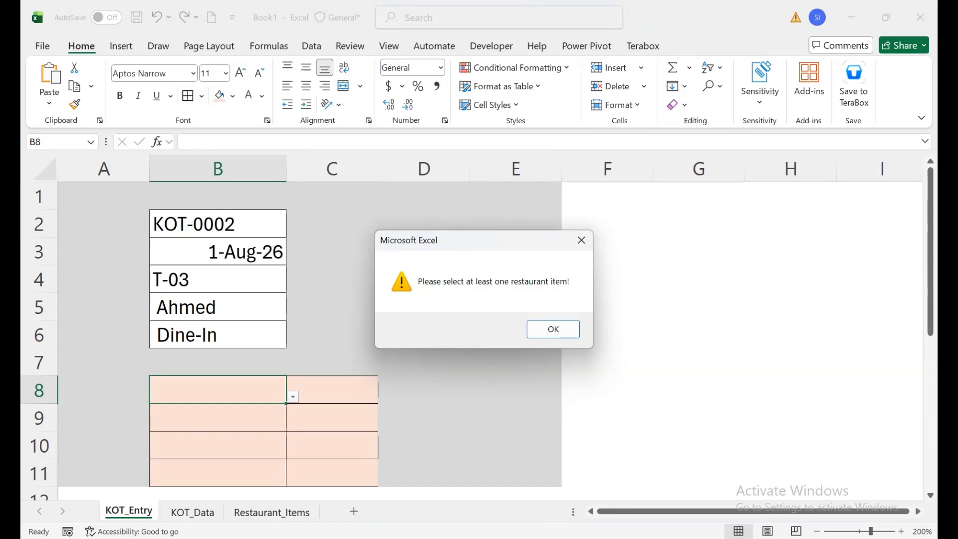
pyautogui.click(582, 240)
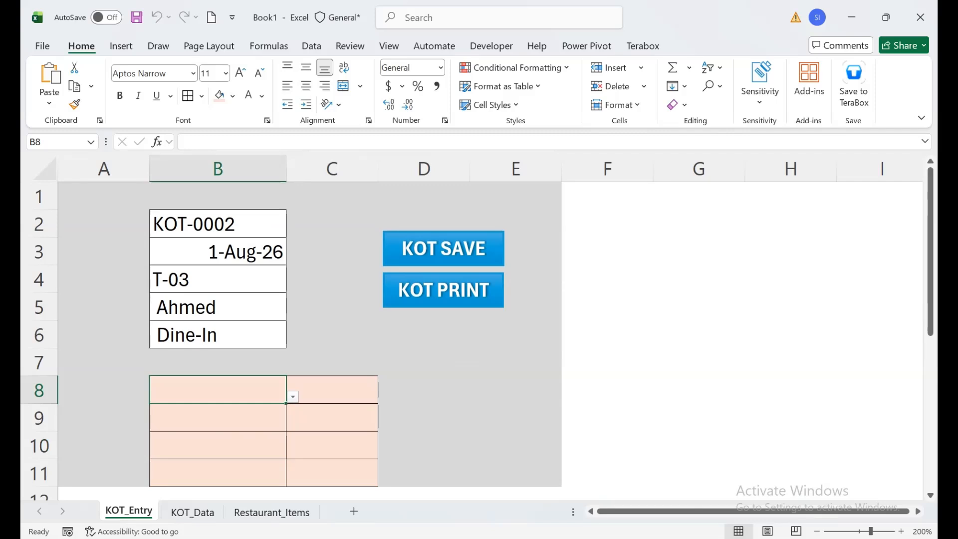
# Examine the saved order rows in KOT_Data and the item and price list in Restaurant_Items, and return to KOT_Entry
pyautogui.click(192, 512)
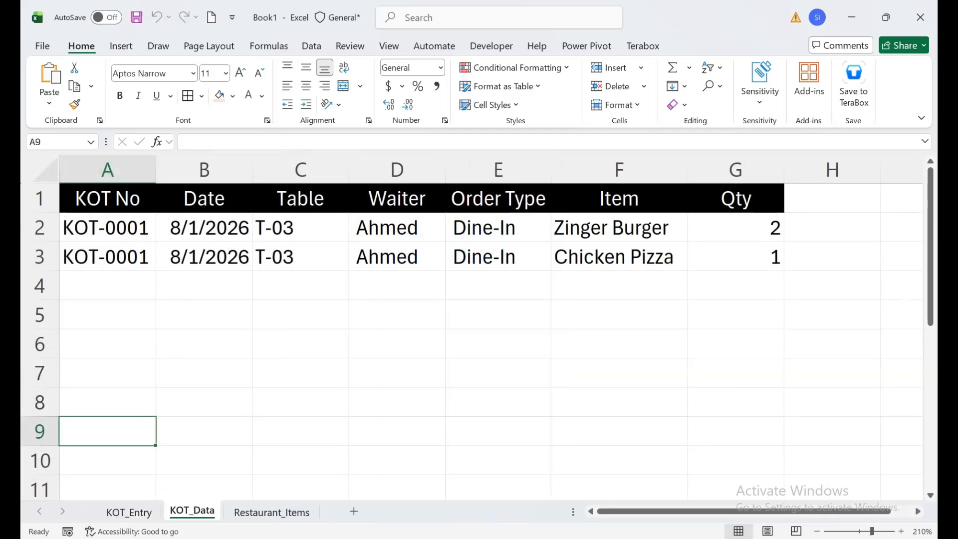
pyautogui.moveTo(107, 228); pyautogui.dragTo(735, 257)
pyautogui.click(619, 256)
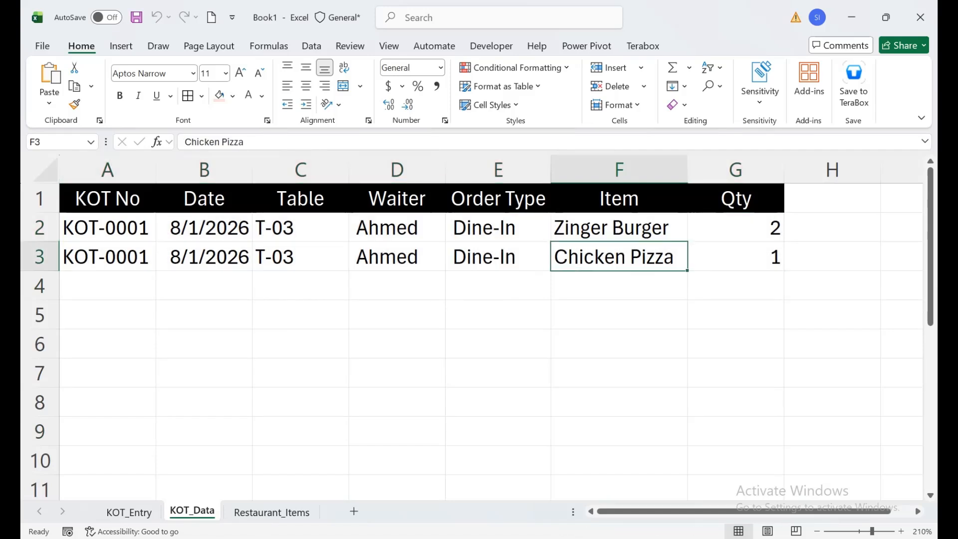
pyautogui.click(832, 199)
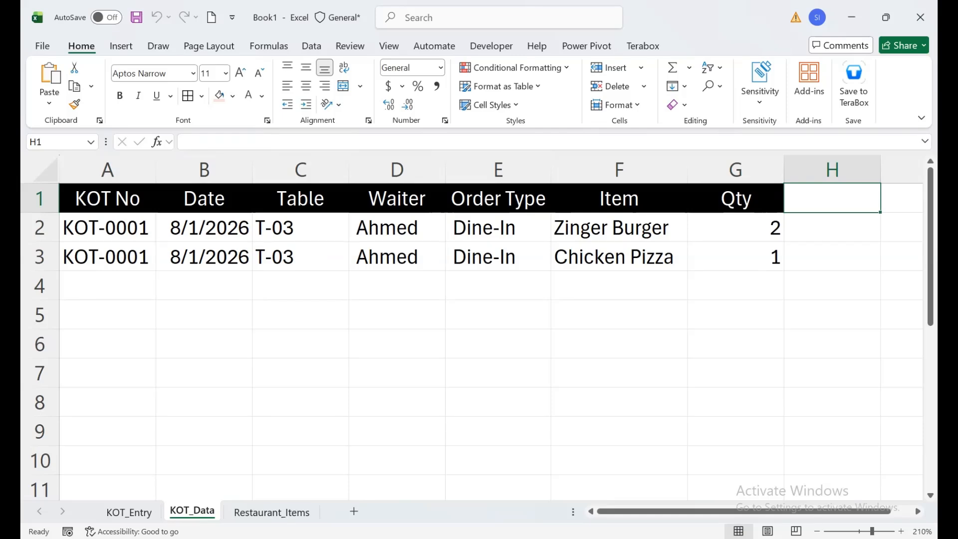
pyautogui.click(272, 512)
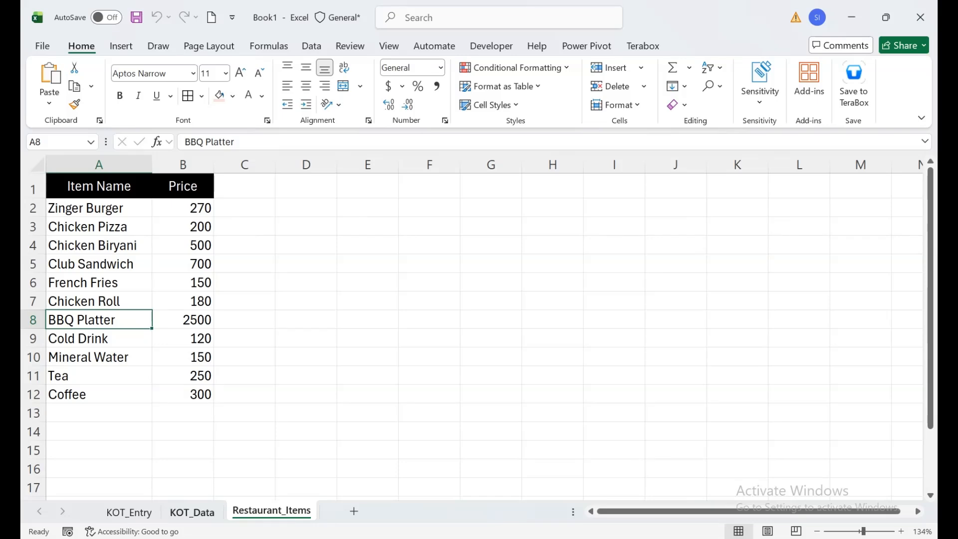
pyautogui.click(192, 511)
pyautogui.click(129, 512)
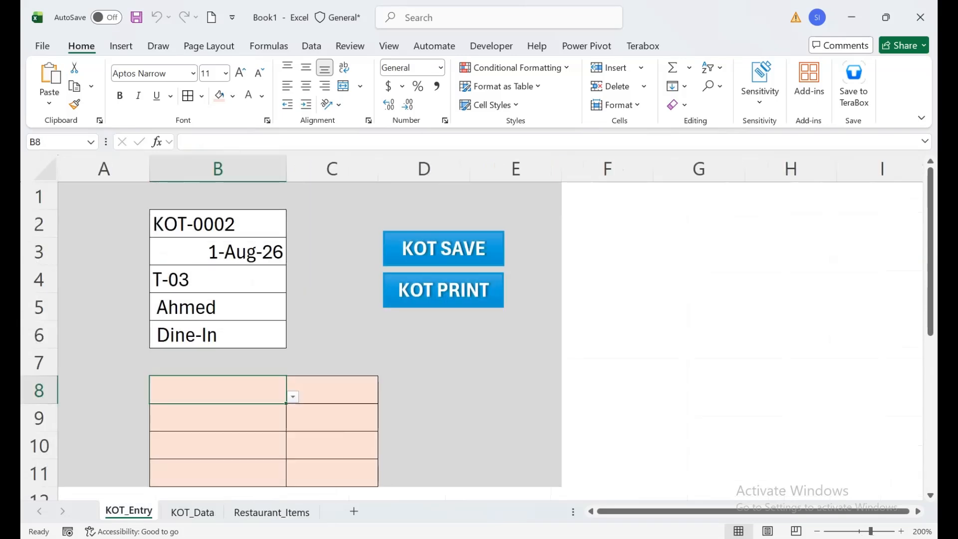
pyautogui.click(272, 512)
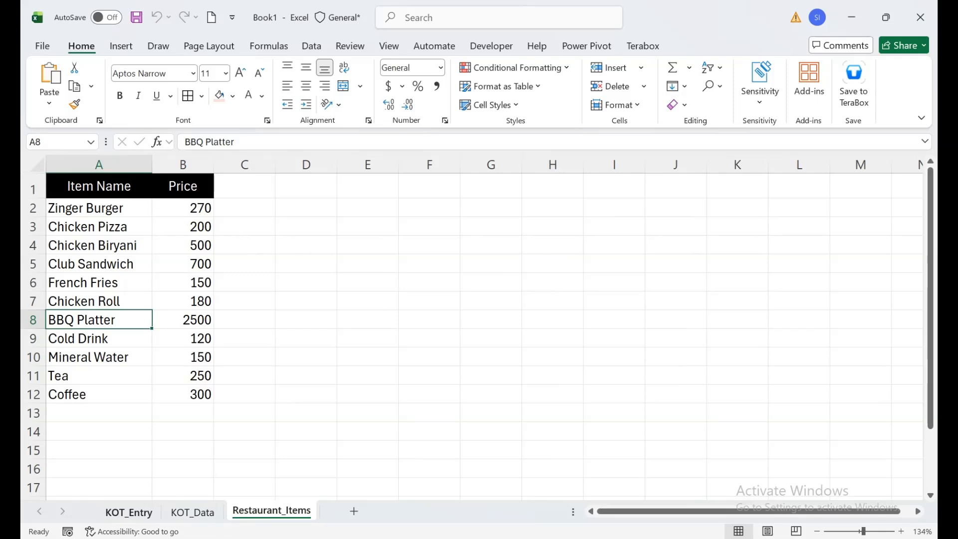
pyautogui.click(129, 512)
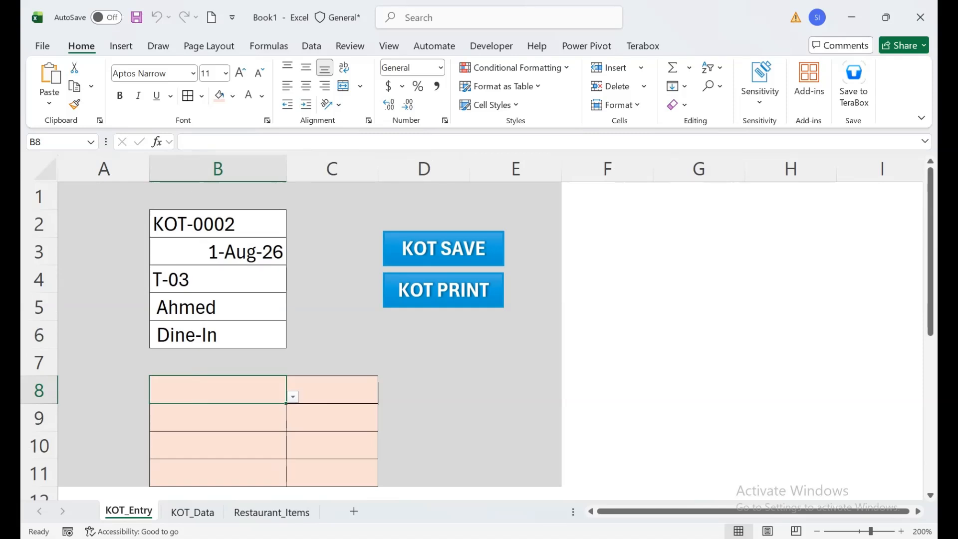
# Reset the ticket number in cell B2 to KOT-0001
pyautogui.click(217, 224)
pyautogui.press('F2')
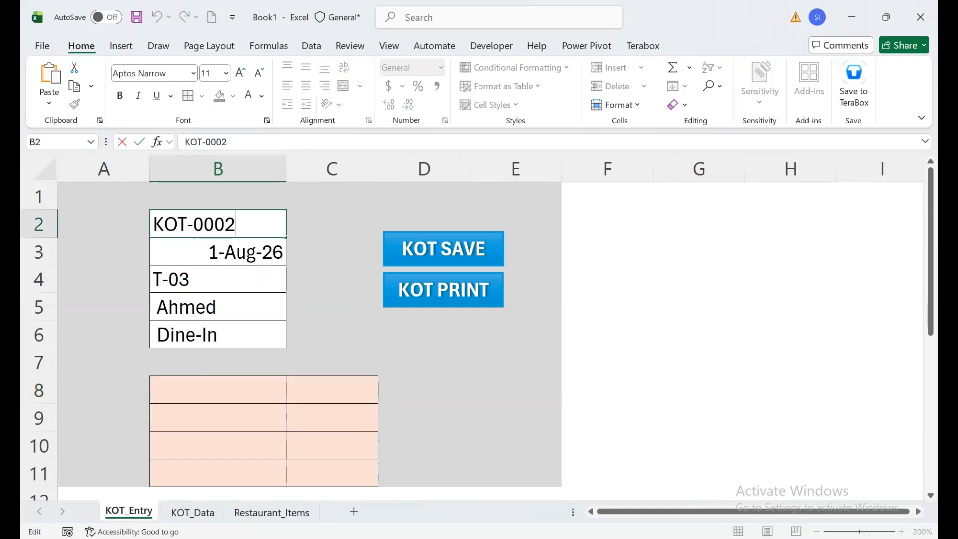
pyautogui.press('BackSpace')
pyautogui.write('1')
pyautogui.press('Return')
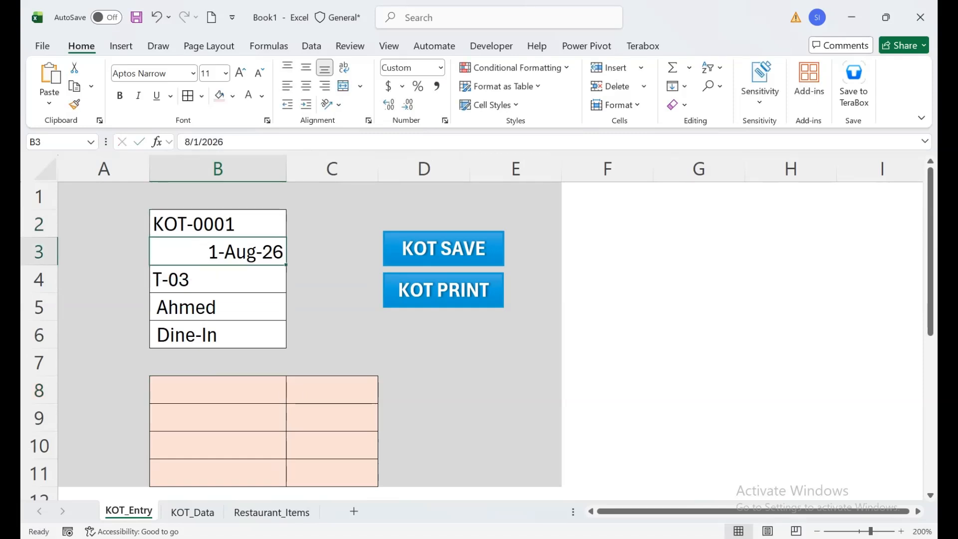
pyautogui.moveTo(104, 196); pyautogui.dragTo(515, 473)
pyautogui.click(232, 96)
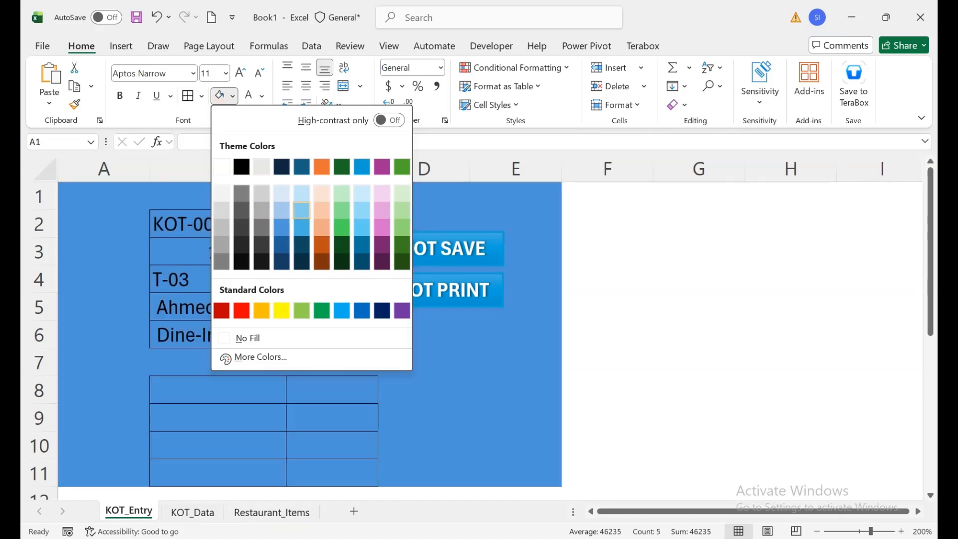
pyautogui.press('Escape')
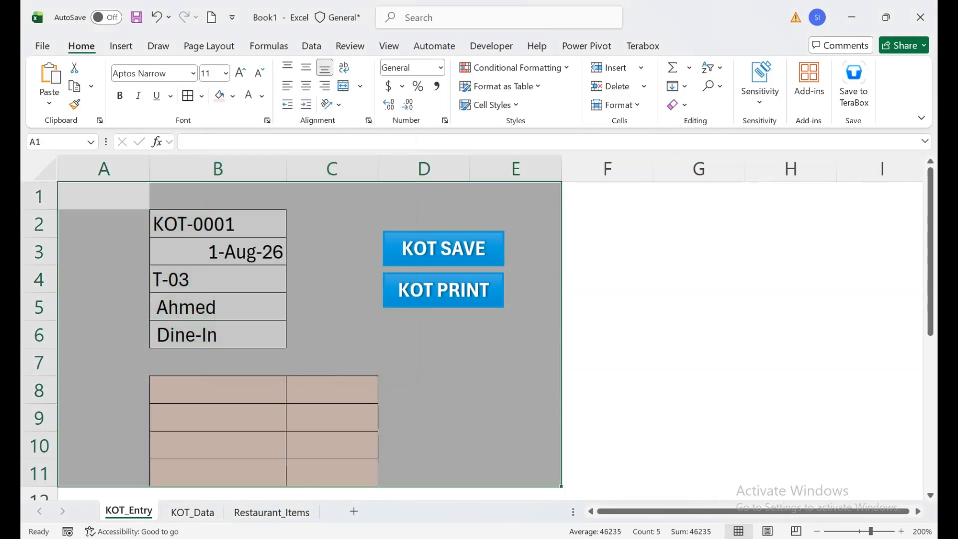
# Draw a rectangle shape about 0.89" wide and 0.27" high below the KOT PRINT button
pyautogui.click(121, 46)
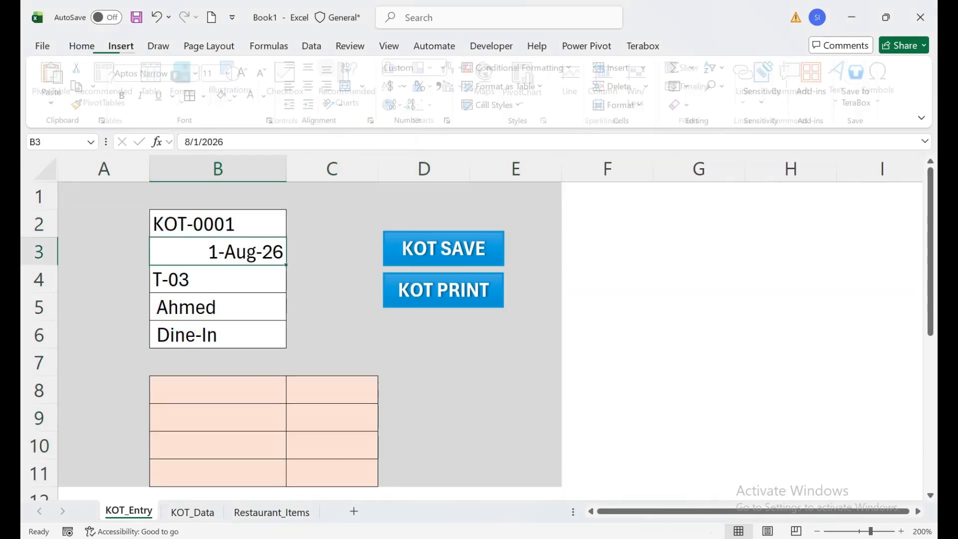
pyautogui.click(234, 83)
pyautogui.click(258, 149)
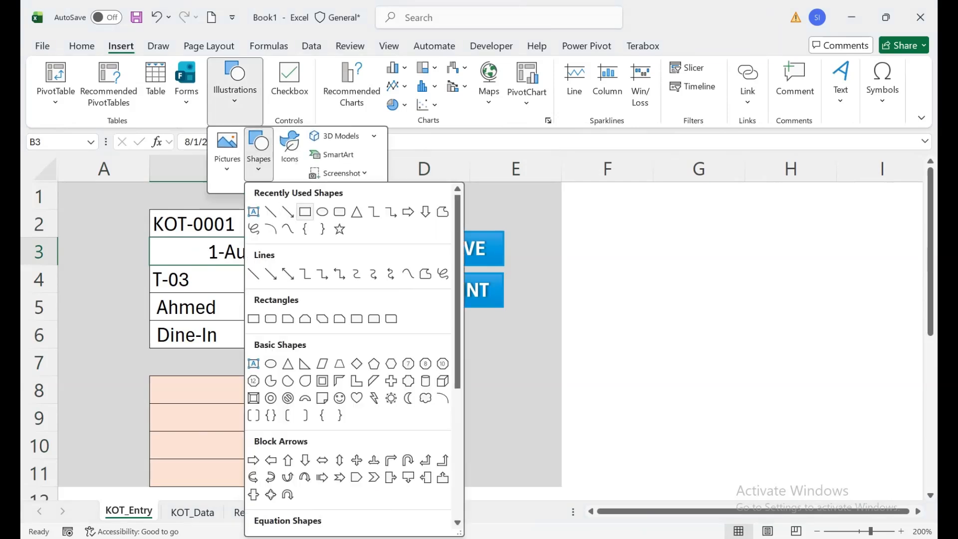
pyautogui.click(305, 211)
pyautogui.moveTo(381, 317); pyautogui.dragTo(505, 351)
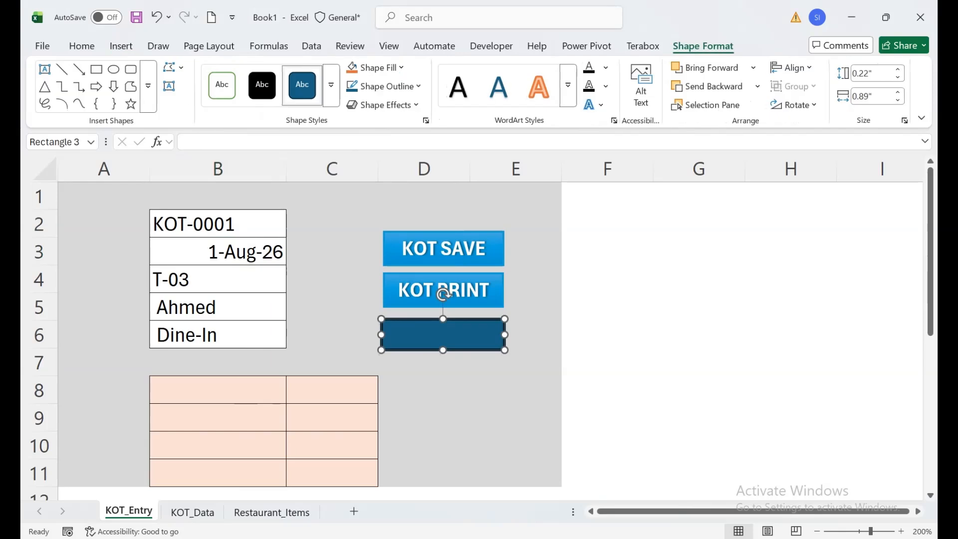
pyautogui.moveTo(443, 334); pyautogui.dragTo(445, 359)
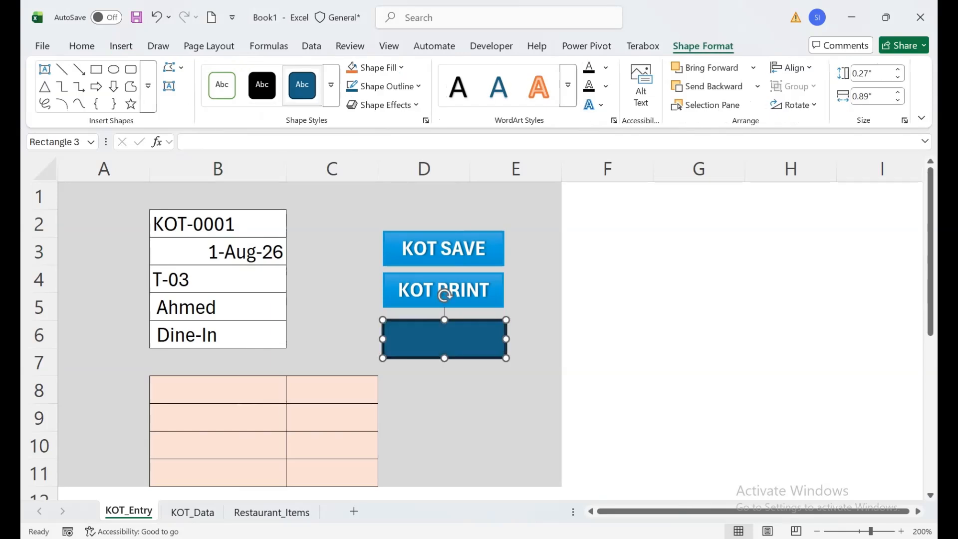
# Fill the new rectangle below the KOT PRINT button with orange and label it CLEAR
pyautogui.click(377, 67)
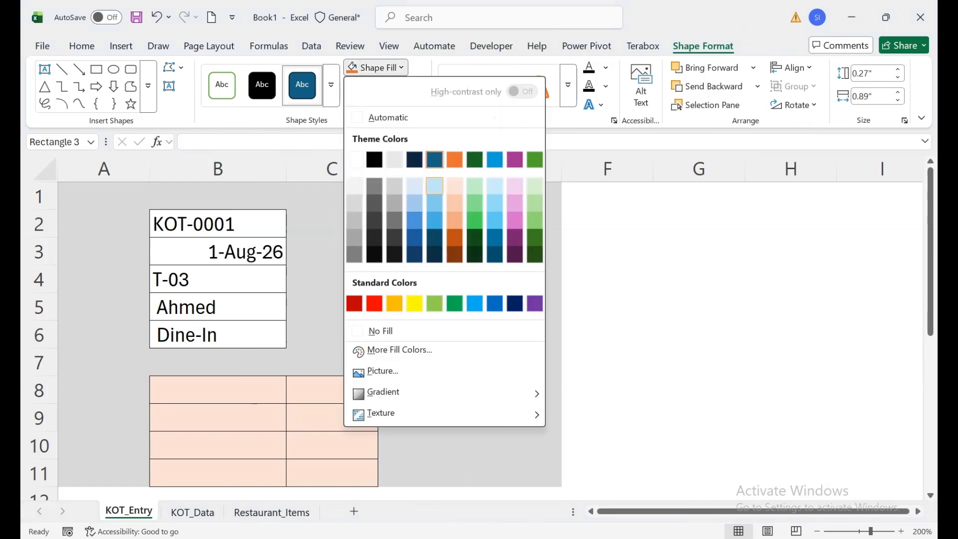
pyautogui.click(454, 159)
pyautogui.rightClick(481, 339)
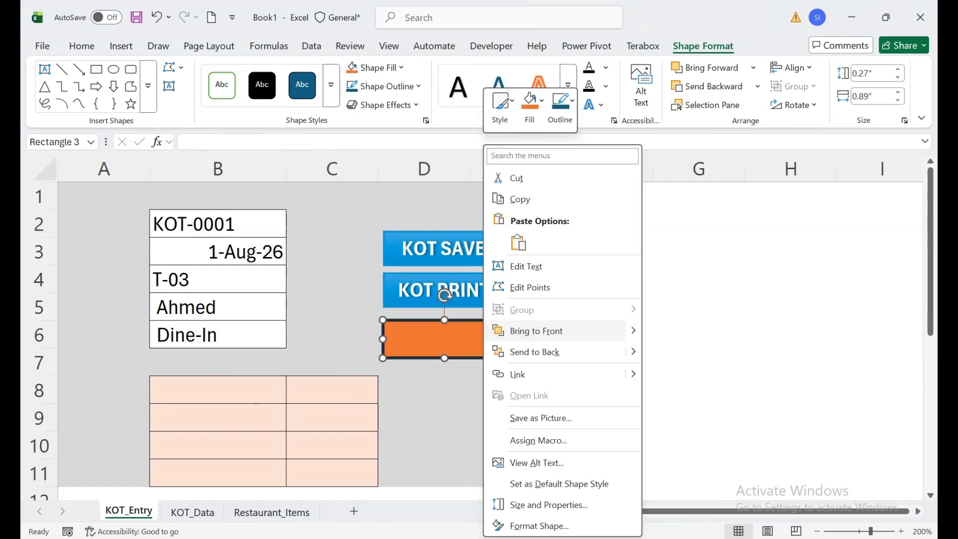
pyautogui.click(513, 266)
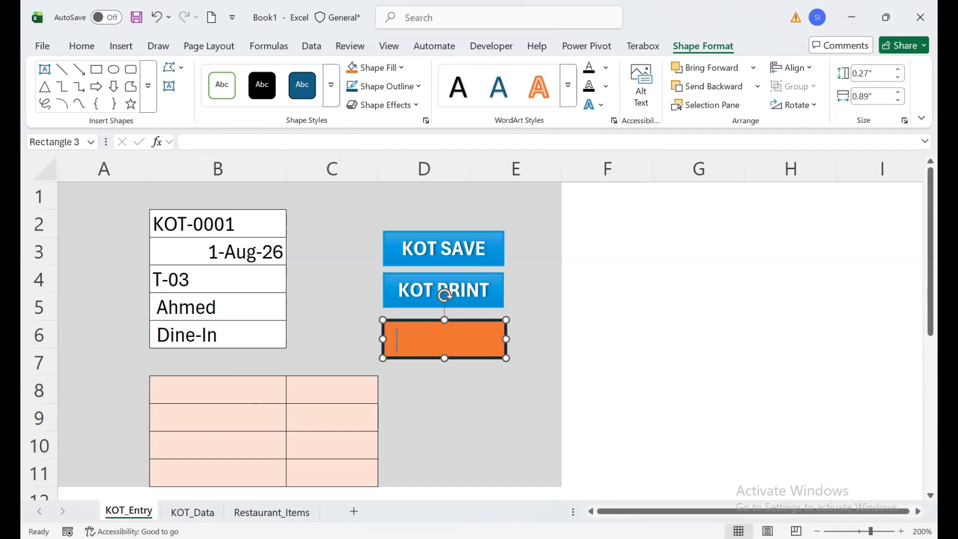
pyautogui.write('CLEAR')
# Delete the orange rectangle below the KOT PRINT button
pyautogui.press('Escape')
pyautogui.press('Delete')
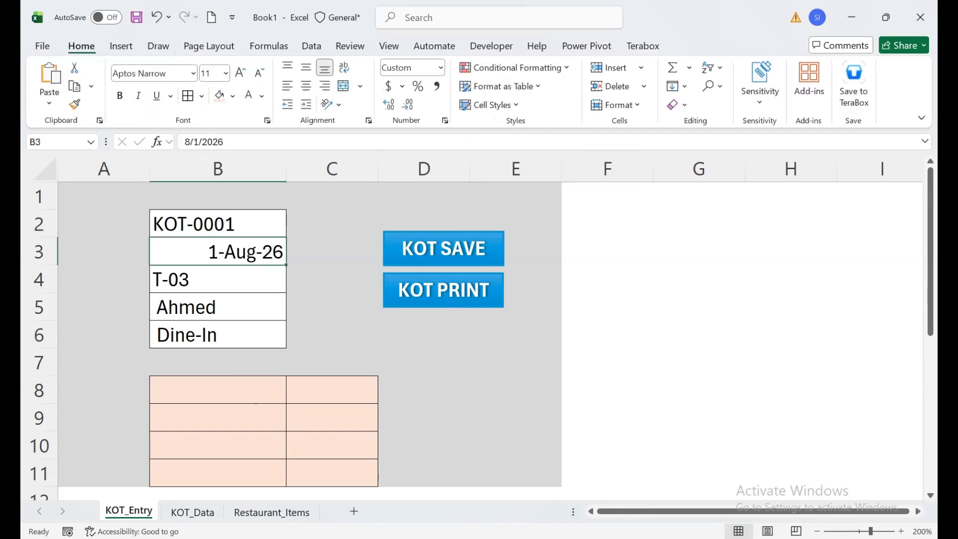
pyautogui.click(219, 389)
# Set the ticket detail cells B2:B6 to a white fill and black font color
pyautogui.moveTo(218, 223); pyautogui.dragTo(218, 335)
pyautogui.click(220, 95)
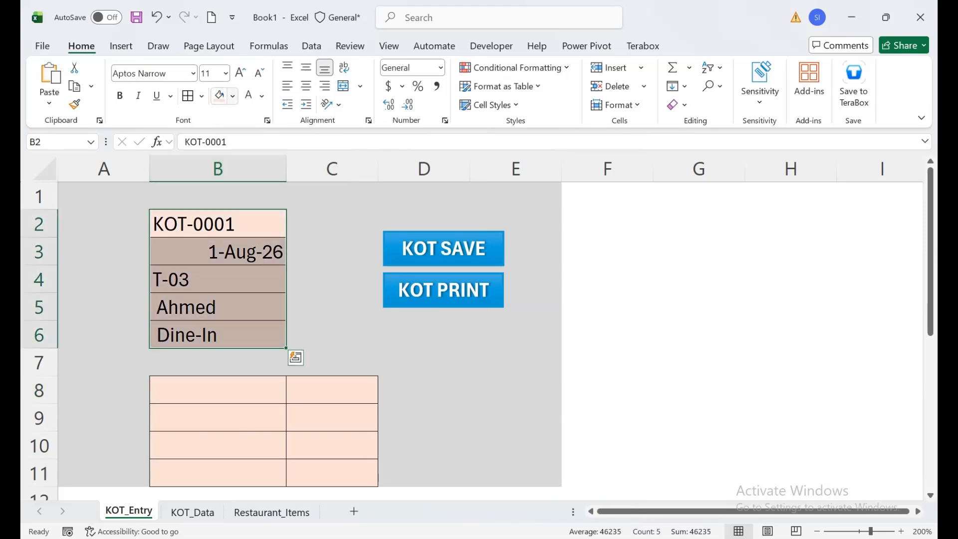
pyautogui.hotkey('ctrl', 'z')
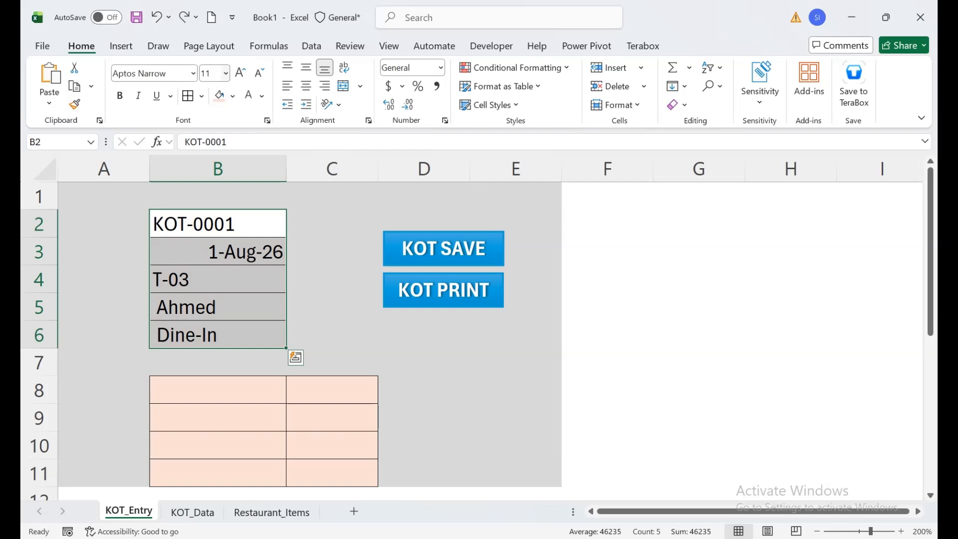
pyautogui.click(233, 95)
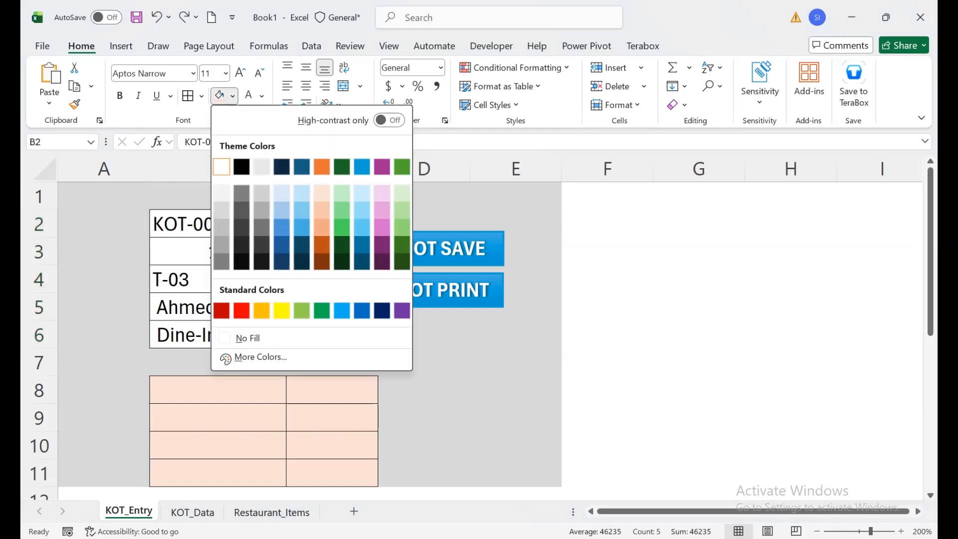
pyautogui.click(222, 167)
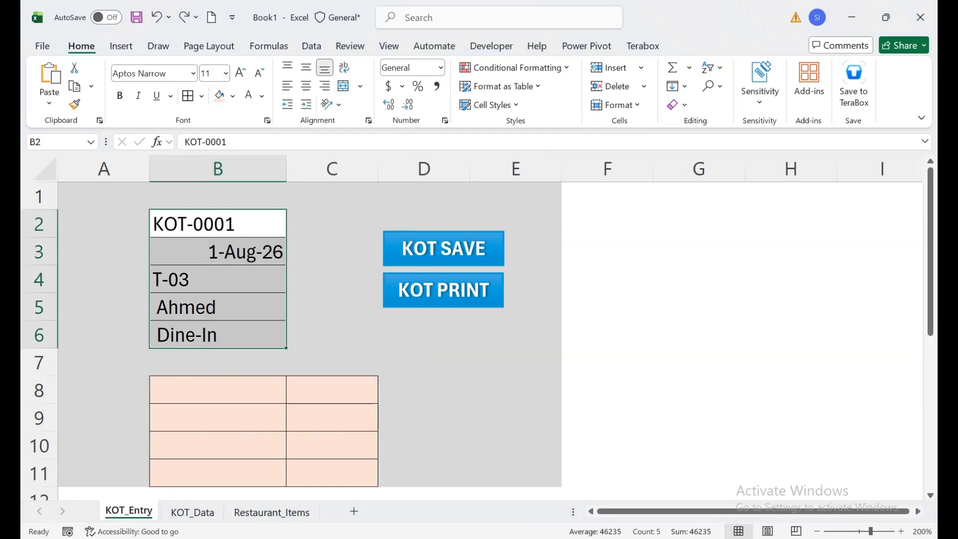
pyautogui.click(261, 95)
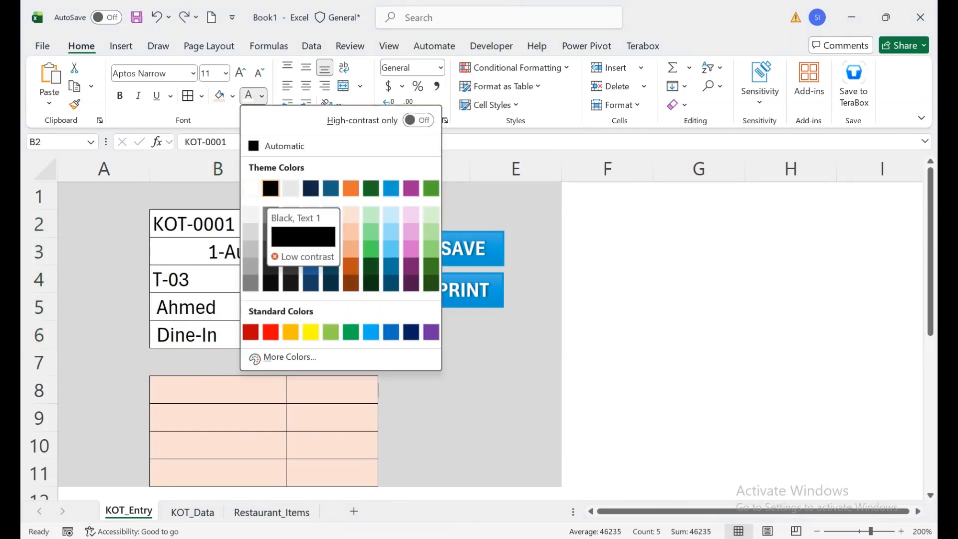
pyautogui.click(271, 188)
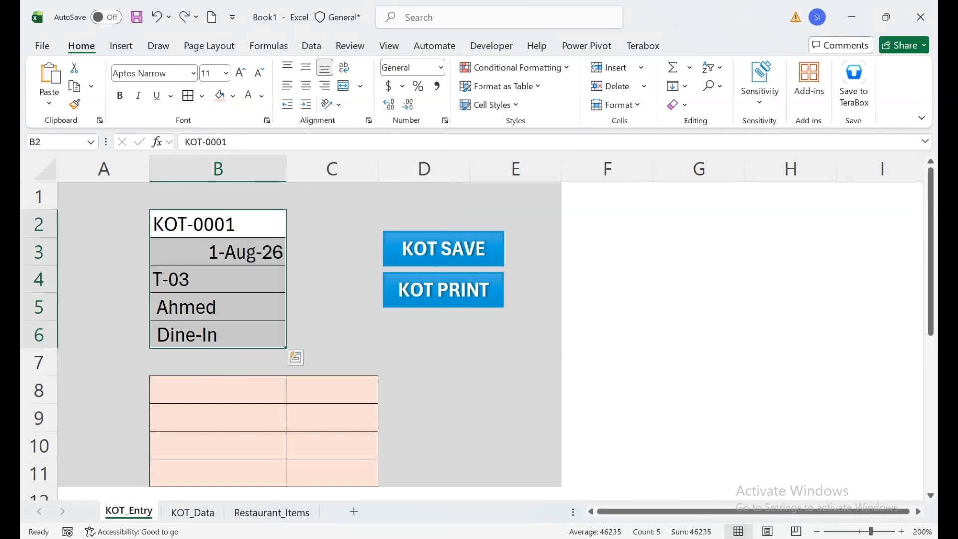
# Review the item names and prices in Restaurant_Items and return to KOT_Entry
pyautogui.click(217, 390)
pyautogui.click(272, 512)
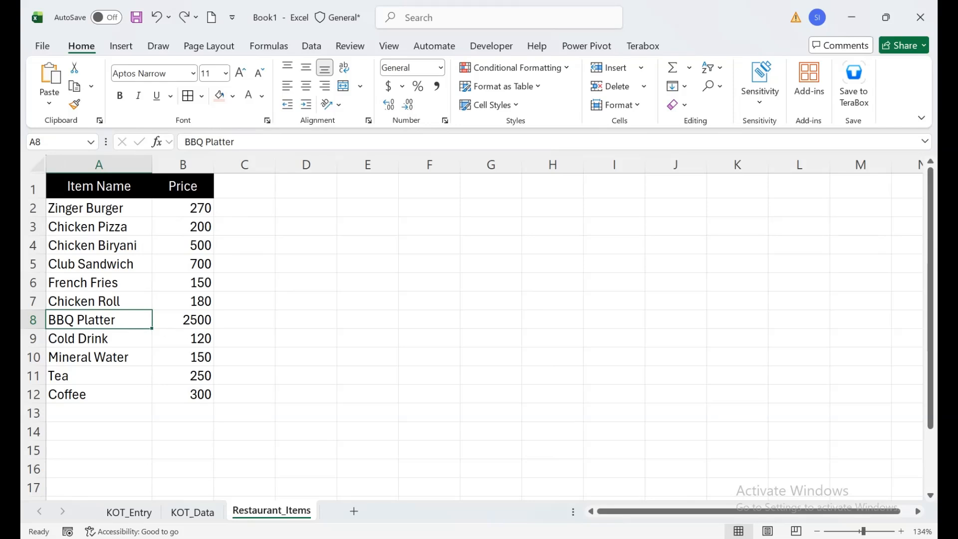
pyautogui.click(129, 512)
# Examine the list validation source of item cells B8:B11 and cancel without changing it
pyautogui.moveTo(218, 390); pyautogui.dragTo(218, 472)
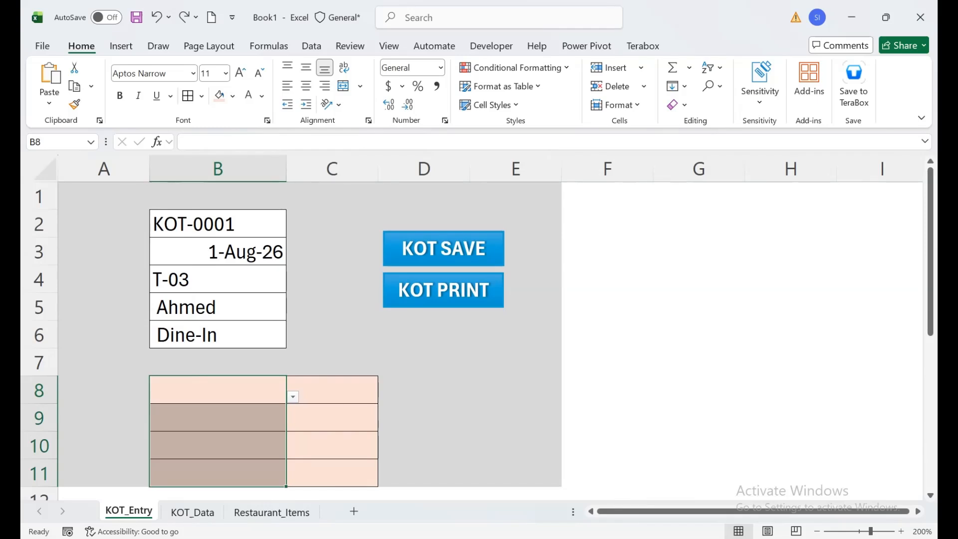
pyautogui.click(311, 46)
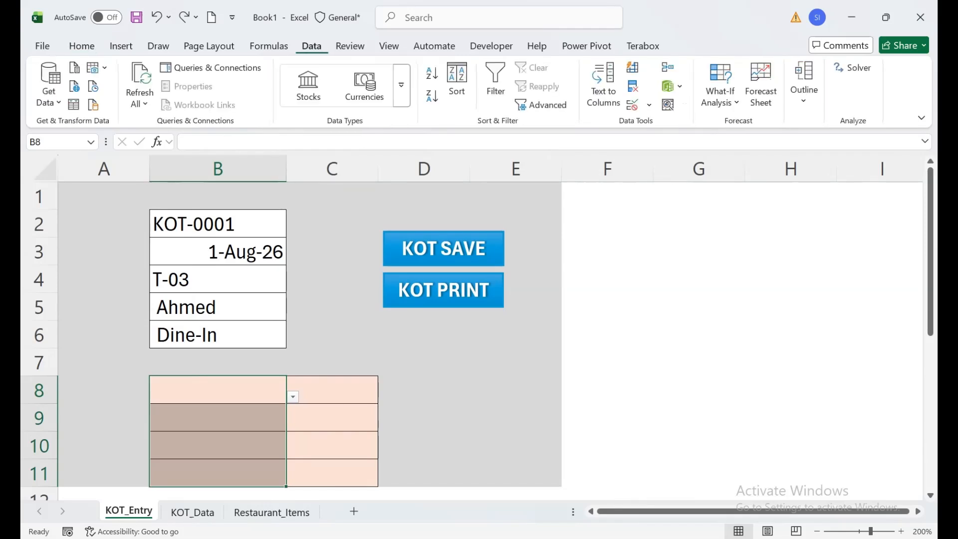
pyautogui.click(649, 105)
pyautogui.click(683, 124)
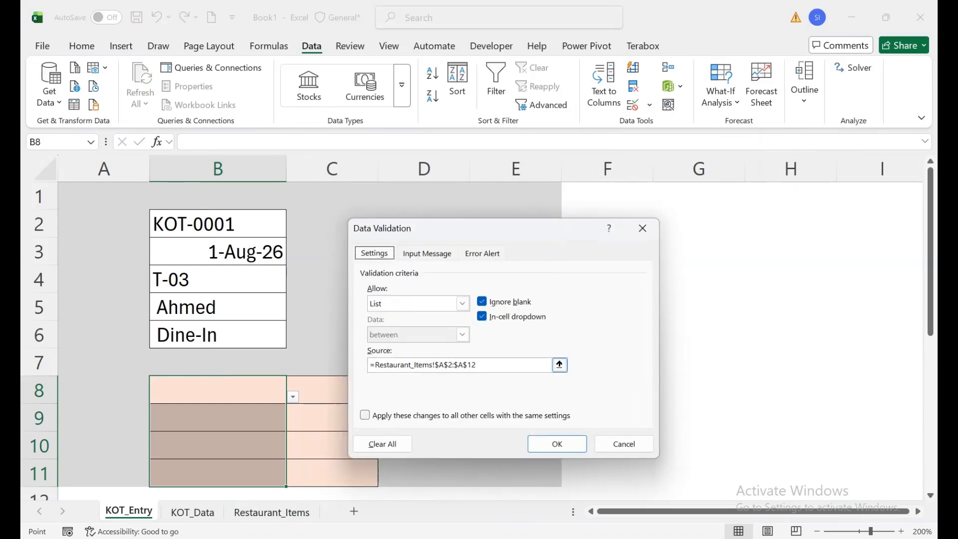
pyautogui.click(384, 365)
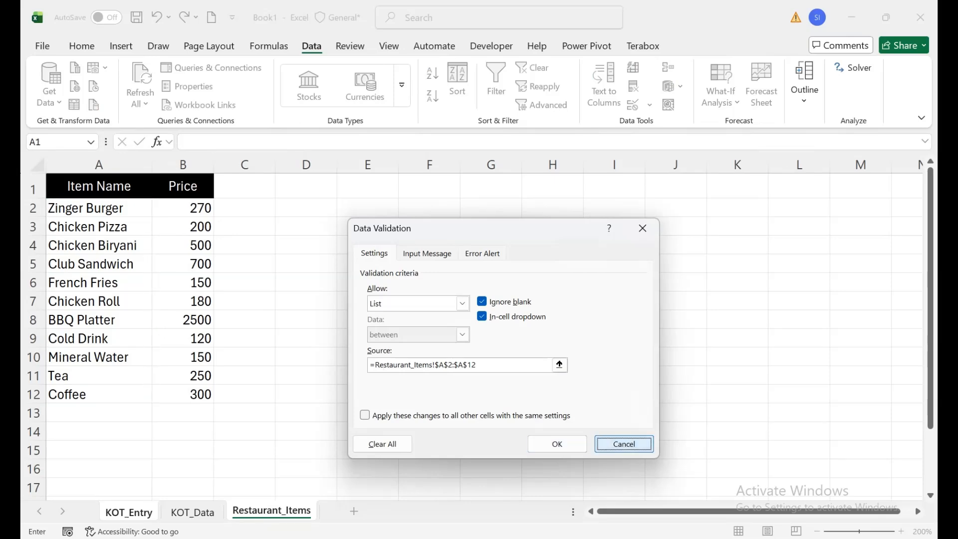
pyautogui.click(624, 444)
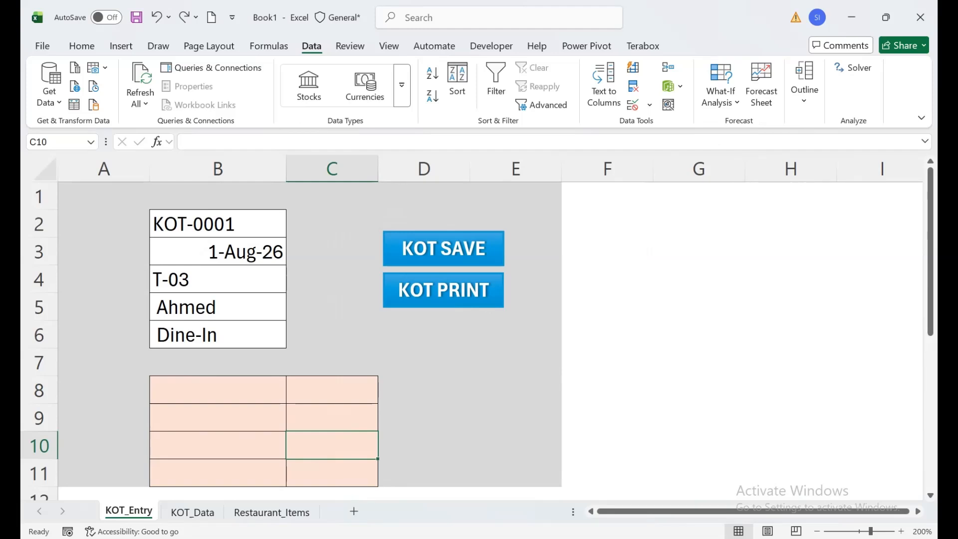
# Review the choices in the item dropdown of cell B8 and close it without picking one
pyautogui.click(217, 390)
pyautogui.click(292, 397)
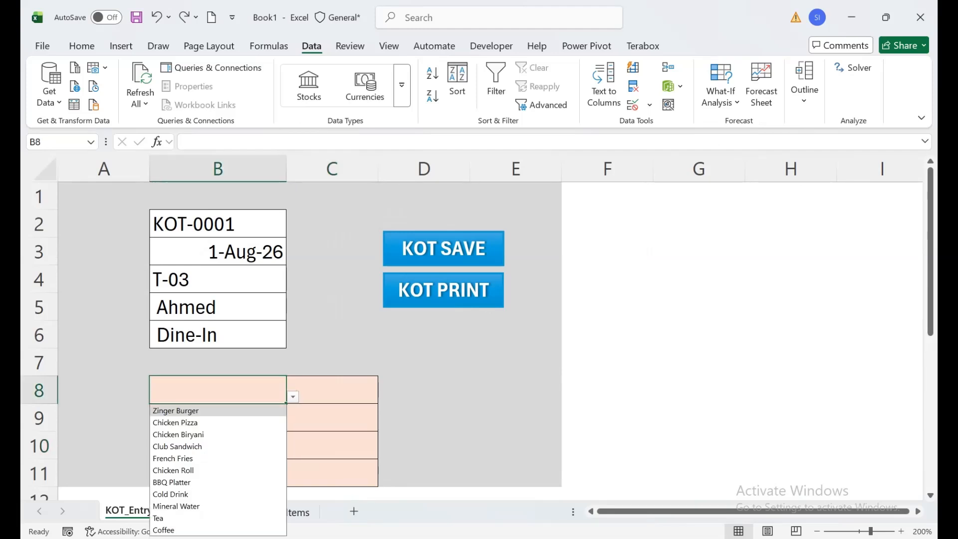
pyautogui.click(293, 397)
pyautogui.click(284, 450)
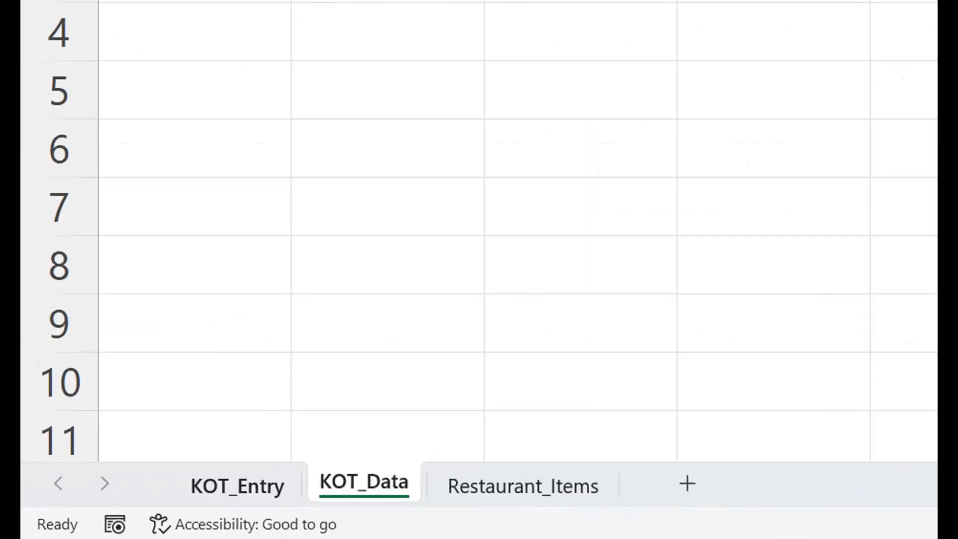
# Check the KOT_Entry and KOT_Data sheet names and the saved order rows, and return to KOT_Entry
pyautogui.click(237, 486)
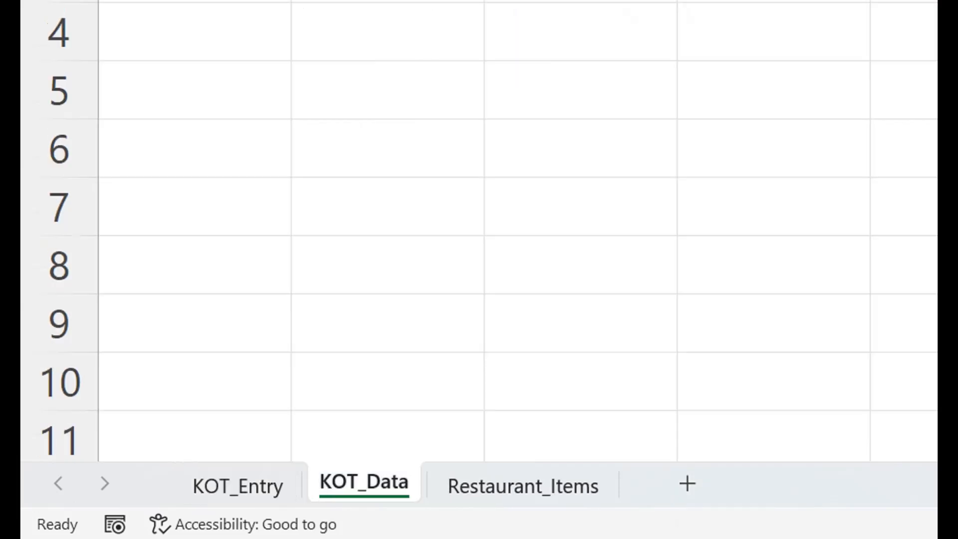
pyautogui.doubleClick(364, 483)
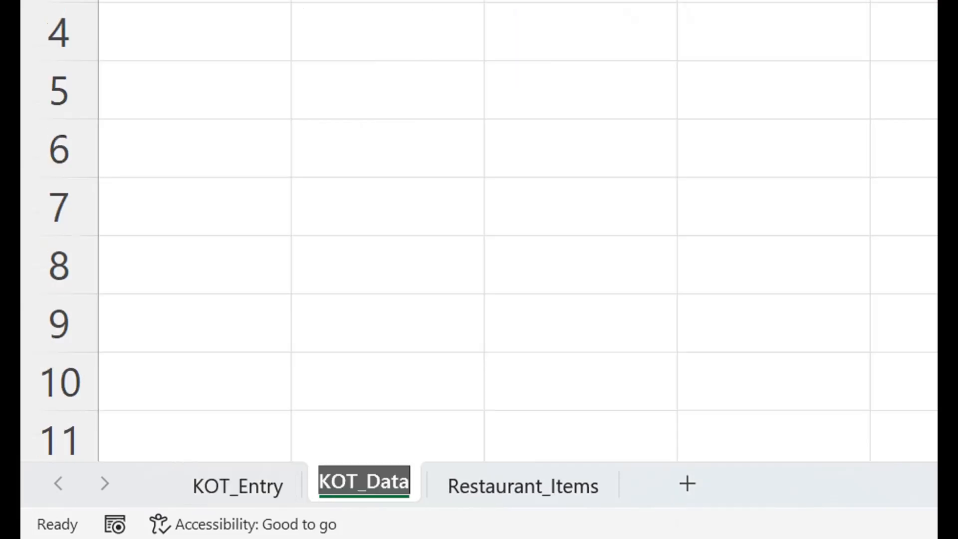
pyautogui.click(387, 381)
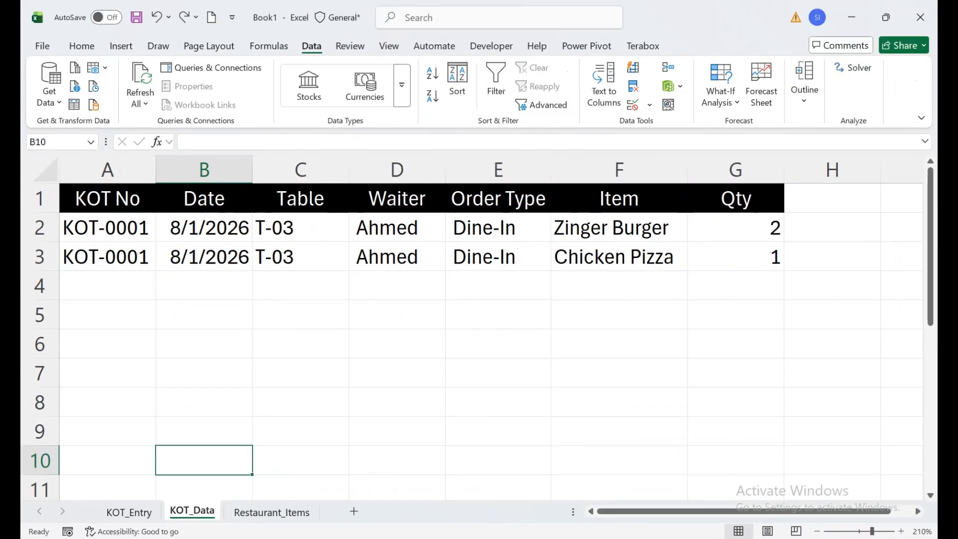
pyautogui.click(129, 512)
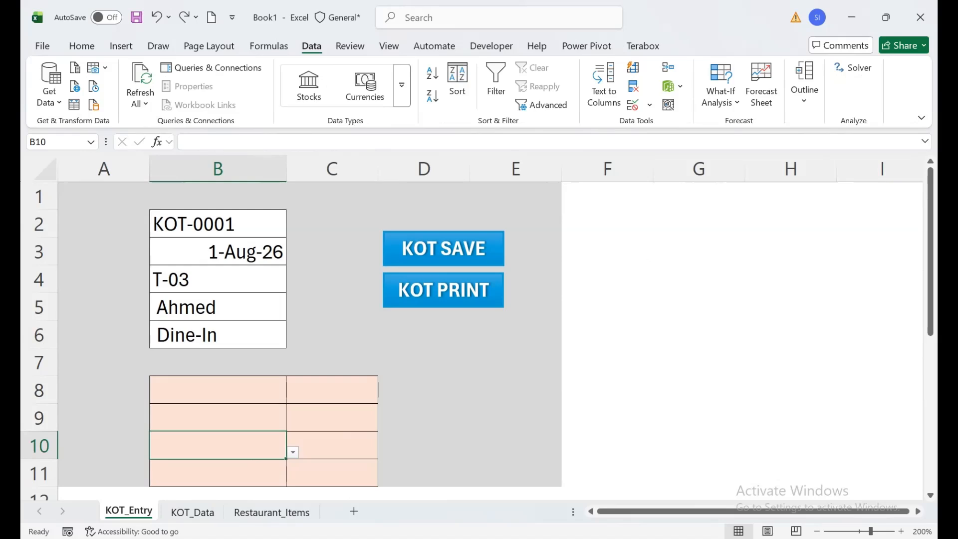
# Open the Visual Basic editor, examine the Save_KOT macro in Module1, and return to the workbook
pyautogui.rightClick(129, 512)
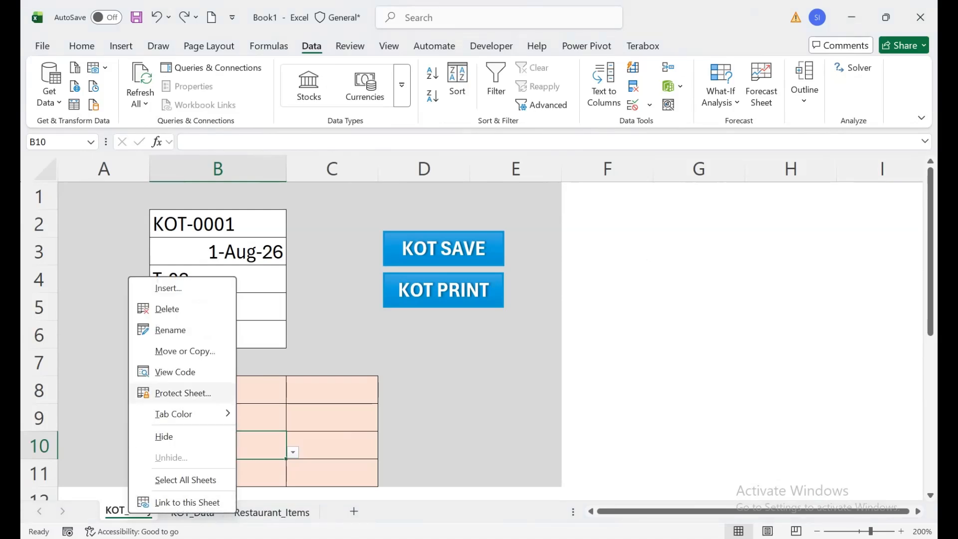
pyautogui.click(175, 372)
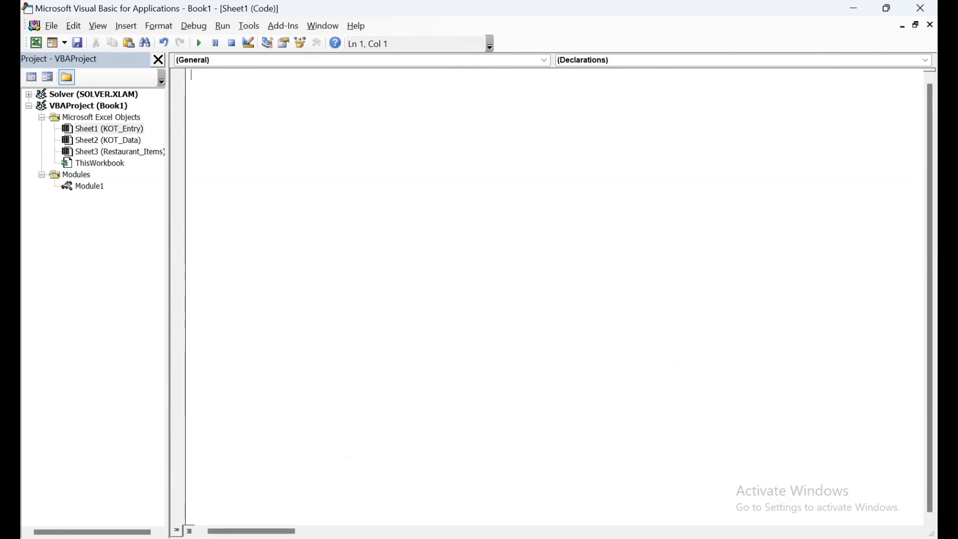
pyautogui.click(125, 25)
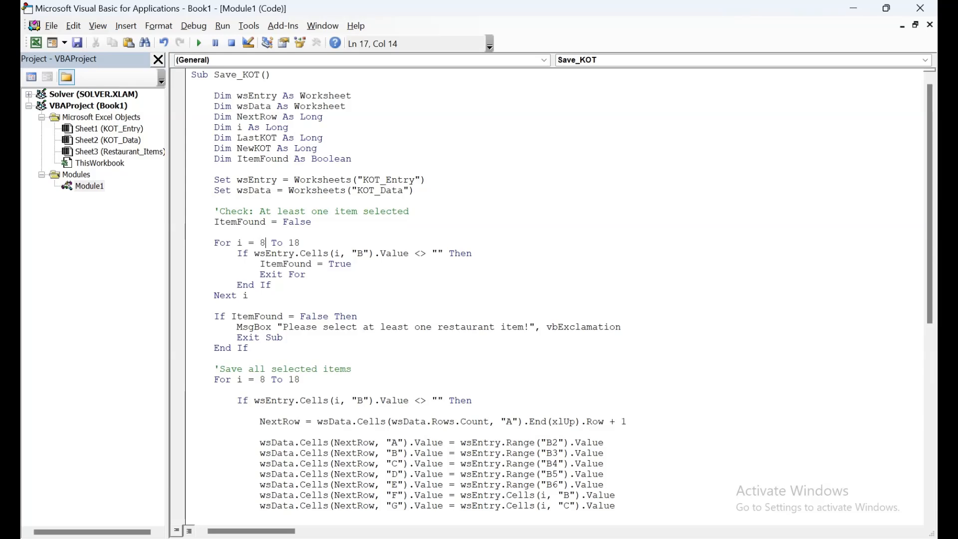
pyautogui.moveTo(686, 537)
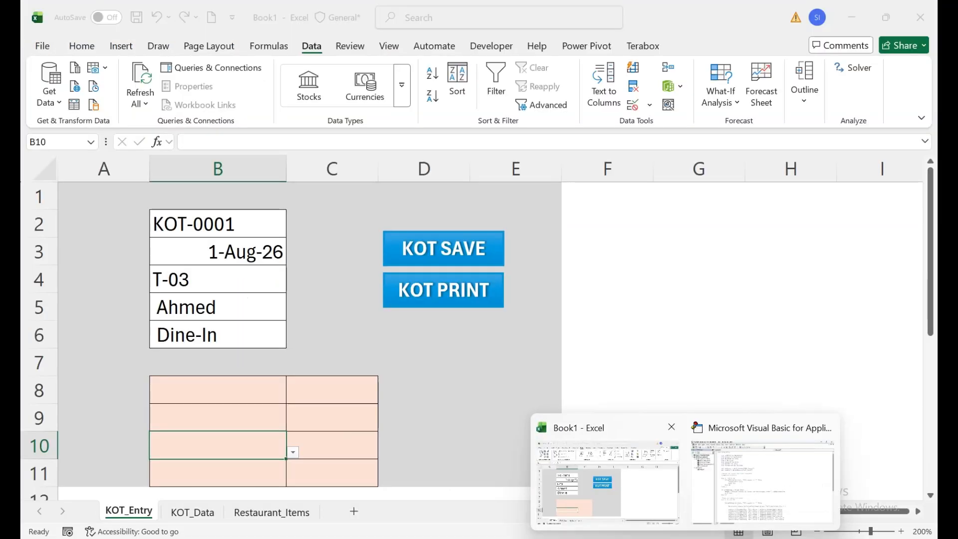
pyautogui.click(607, 484)
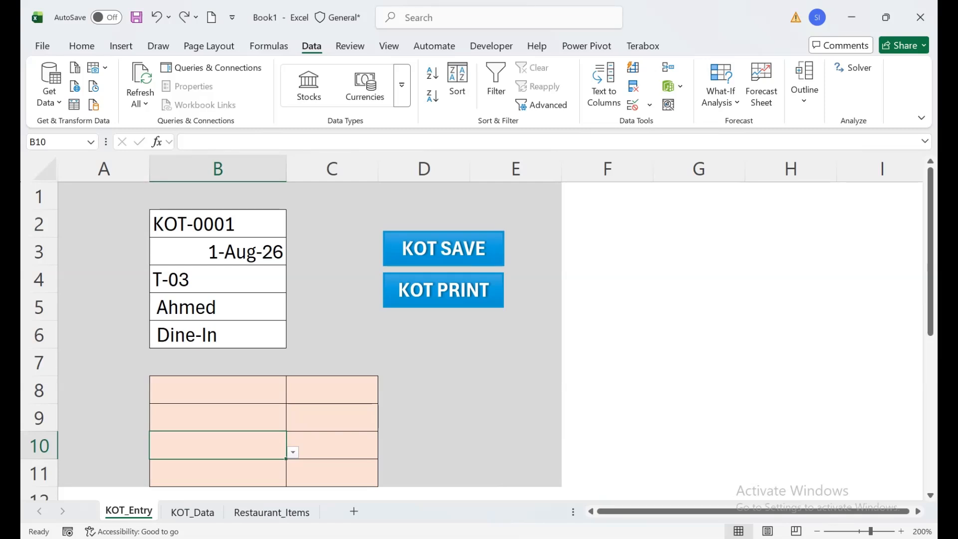
# Review the order columns in KOT_Data and return to the first item cell, B8, in KOT_Entry
pyautogui.click(192, 512)
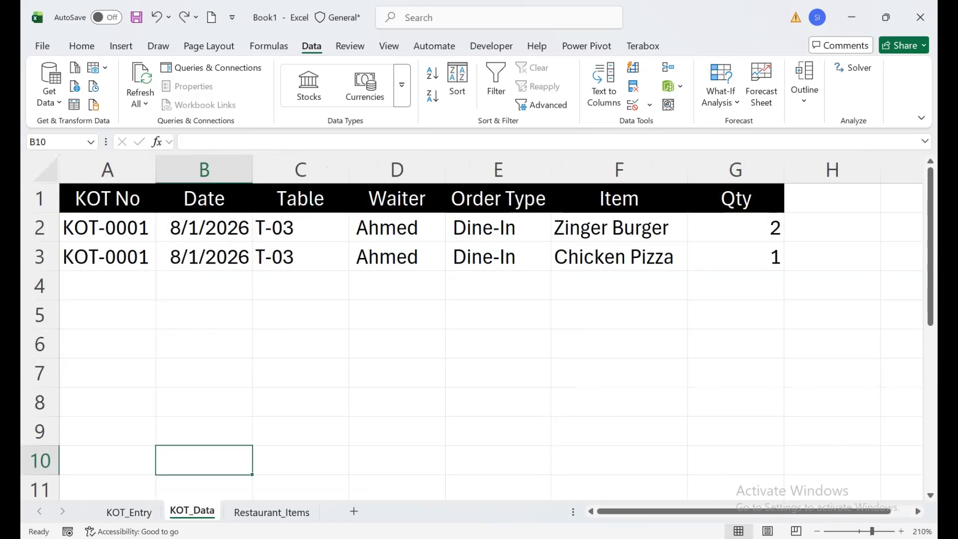
pyautogui.click(129, 512)
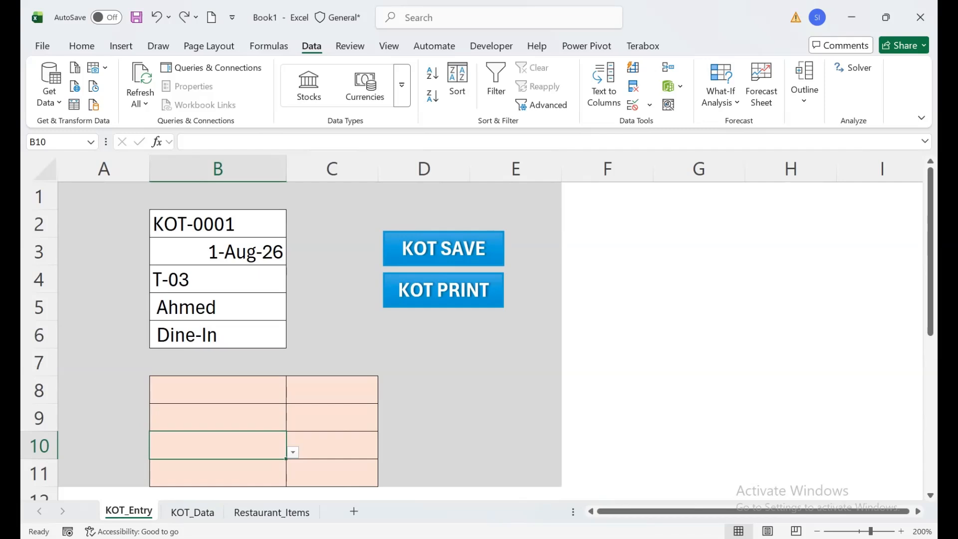
pyautogui.click(218, 389)
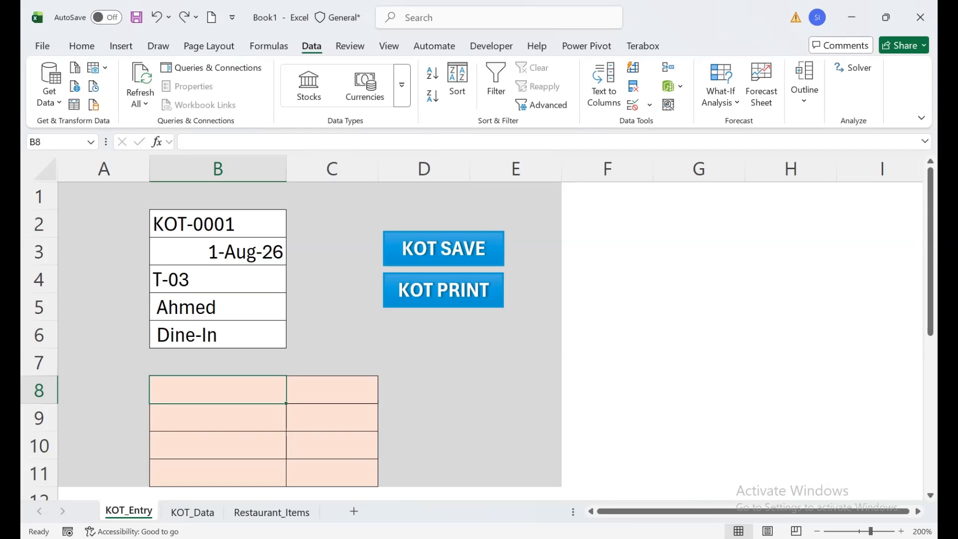
# Ask ChatGPT for VBA code saving KOT_Entry items B8:B18 and quantities C8:C18 to KOT_Data, clearing entries and generating the next KOT number, and return to Excel
pyautogui.moveTo(559, 538)
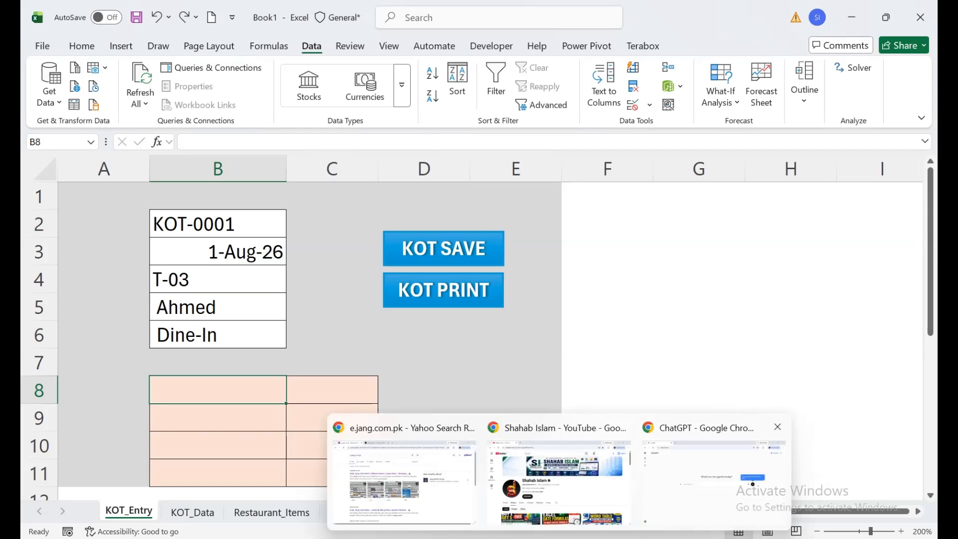
pyautogui.click(714, 469)
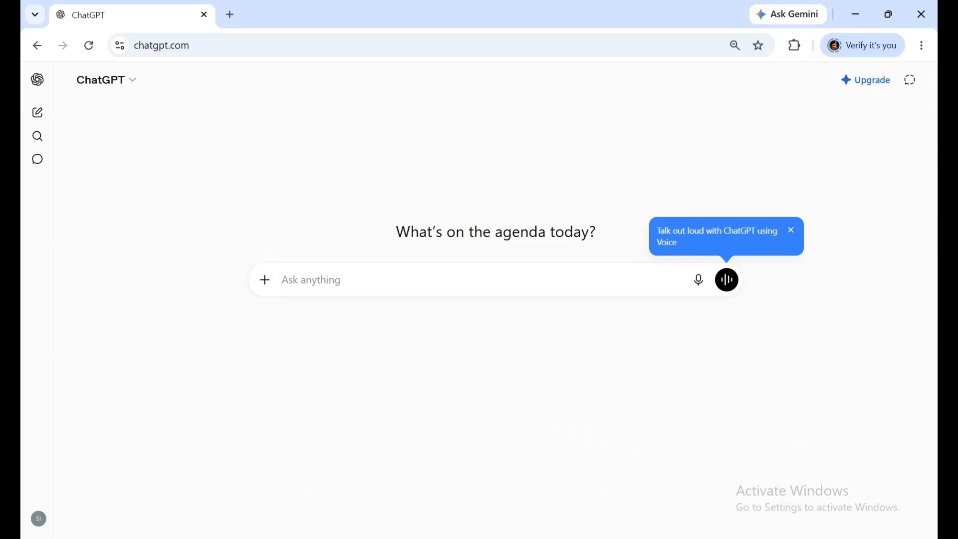
pyautogui.hotkey('ctrl', 'v')
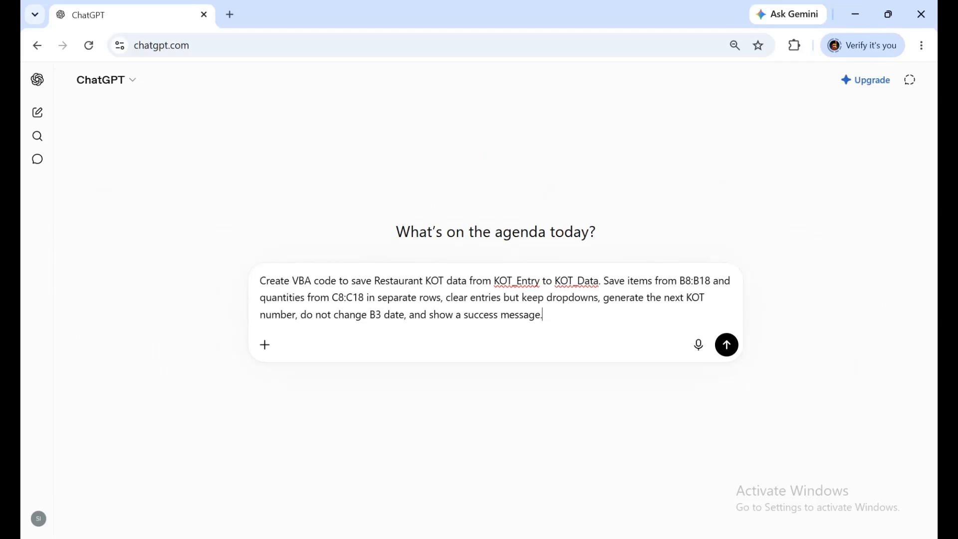
pyautogui.press('Return')
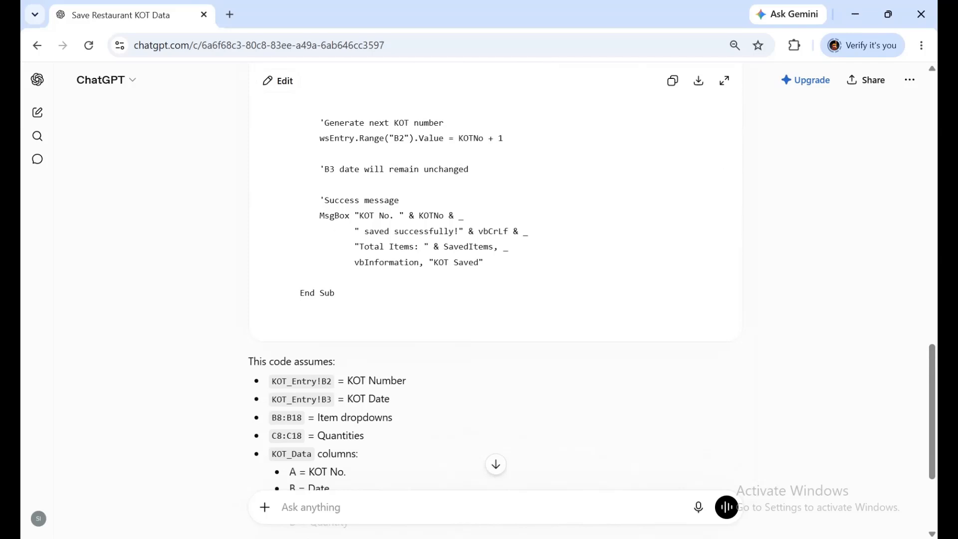
pyautogui.moveTo(685, 538)
pyautogui.click(606, 480)
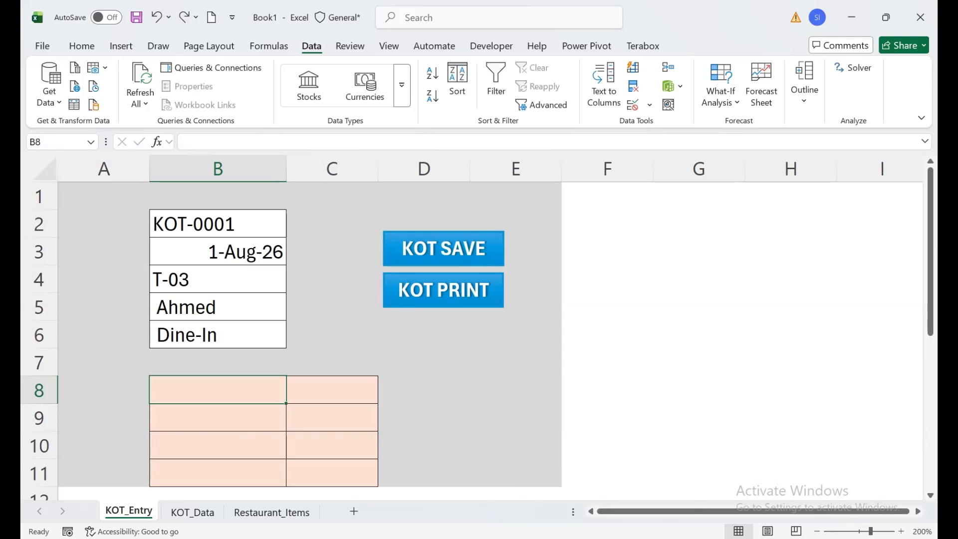
pyautogui.rightClick(128, 511)
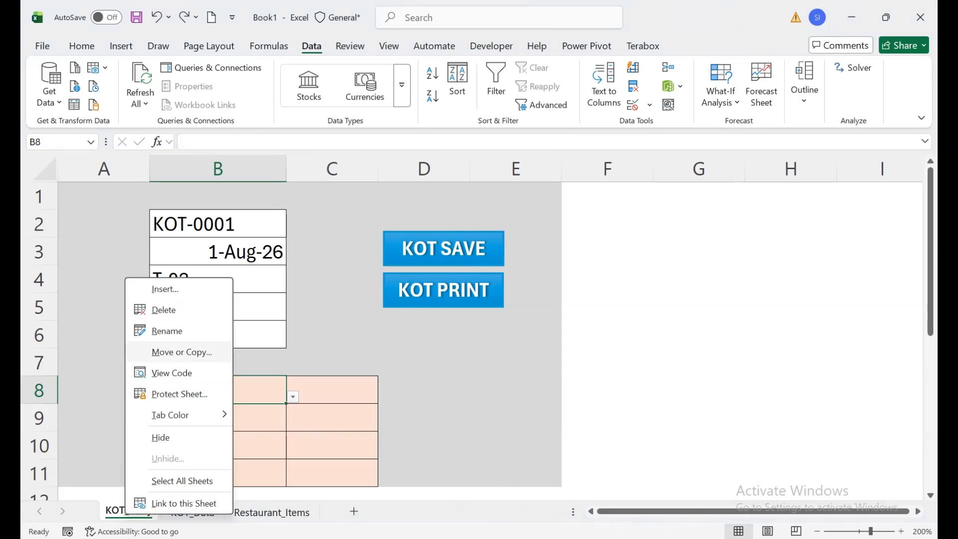
pyautogui.click(181, 351)
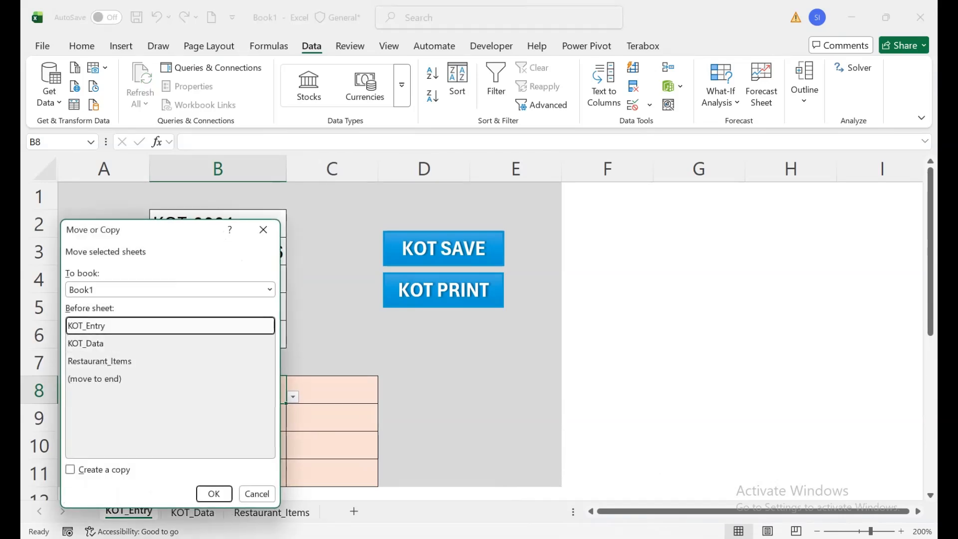
pyautogui.click(257, 493)
# Open the KOT_Entry sheet's code view, switch to Module1 and examine the Save_KOT macro from its beginning
pyautogui.rightClick(145, 511)
pyautogui.click(189, 366)
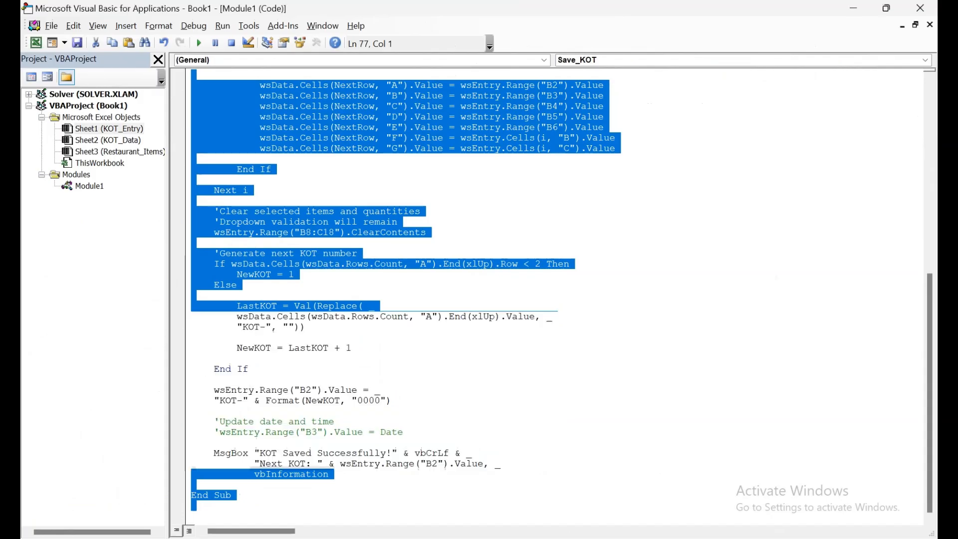
pyautogui.click(126, 26)
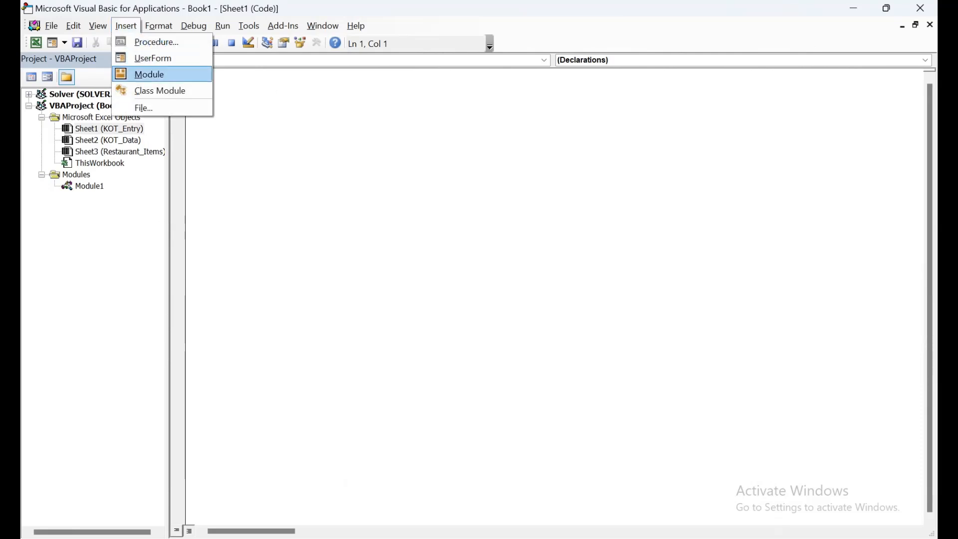
pyautogui.doubleClick(89, 186)
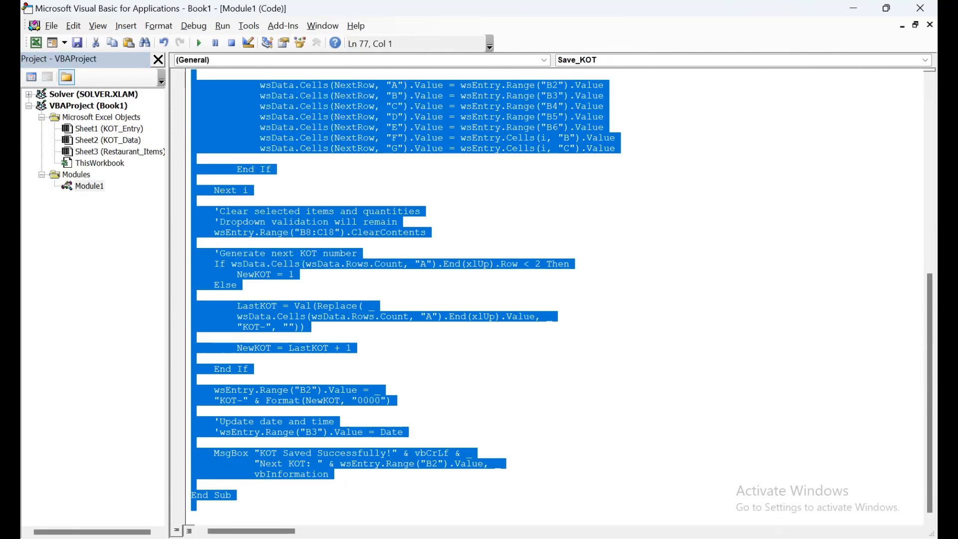
pyautogui.click(429, 211)
pyautogui.moveTo(929, 349); pyautogui.dragTo(930, 160)
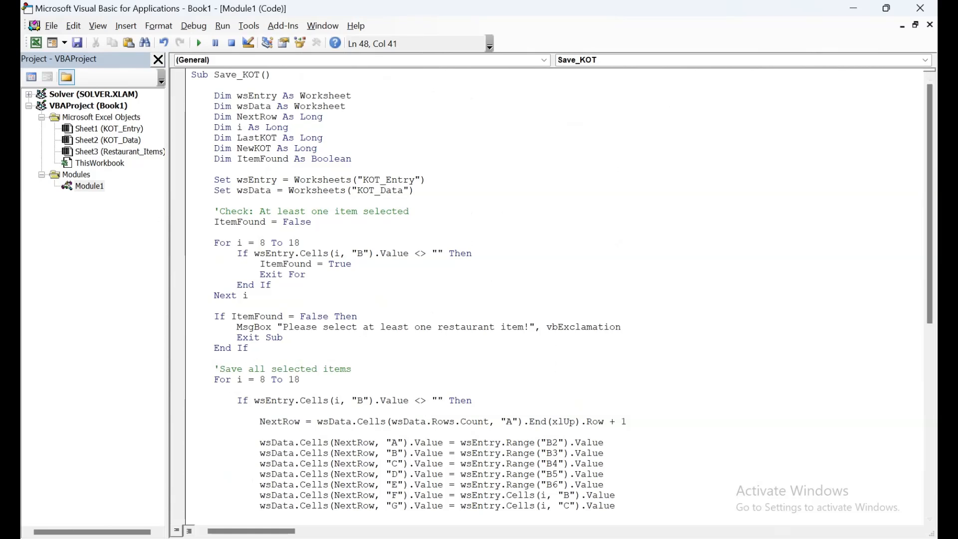
# Look at the generated code in ChatGPT, return to the Save_KOT macro in the Visual Basic editor, and go back to the Excel workbook
pyautogui.moveTo(560, 537)
pyautogui.click(719, 477)
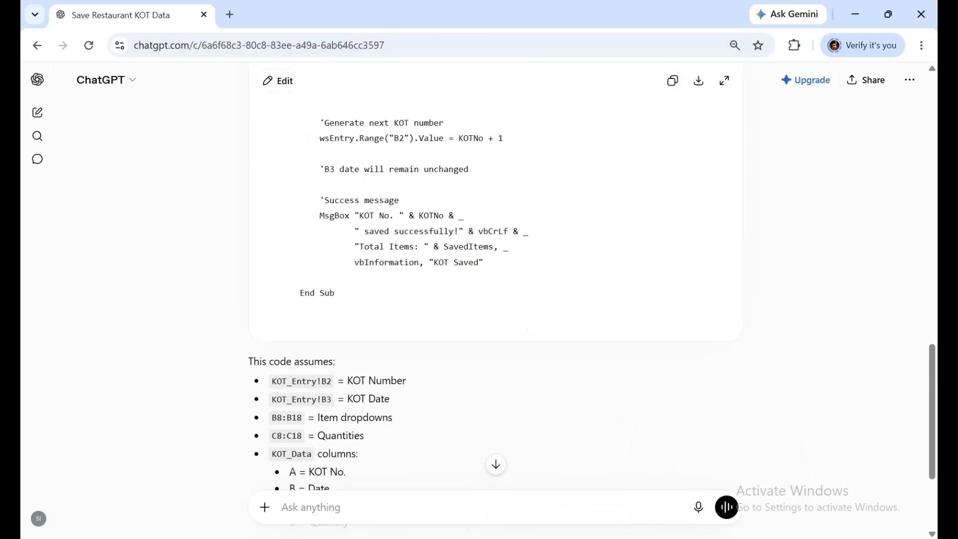
pyautogui.moveTo(688, 537)
pyautogui.click(773, 479)
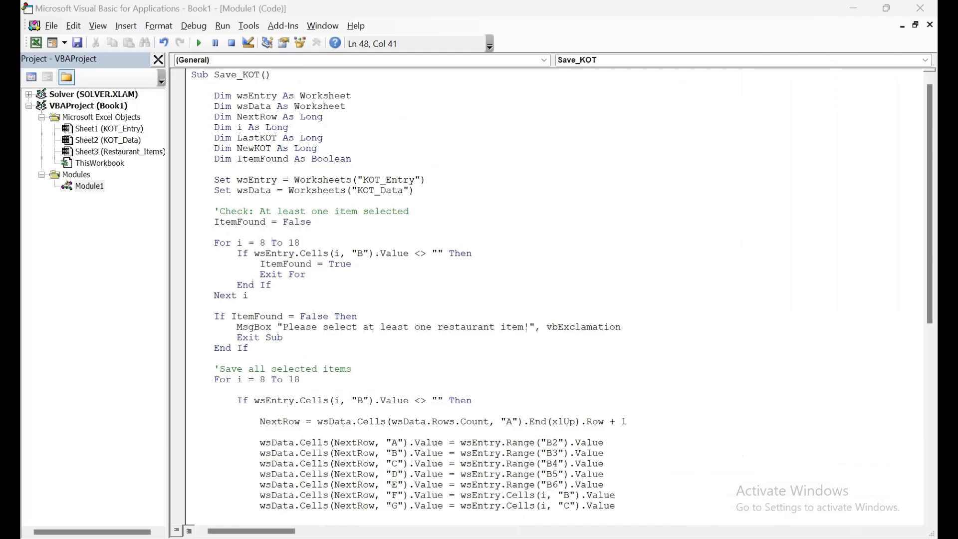
pyautogui.rightClick(584, 211)
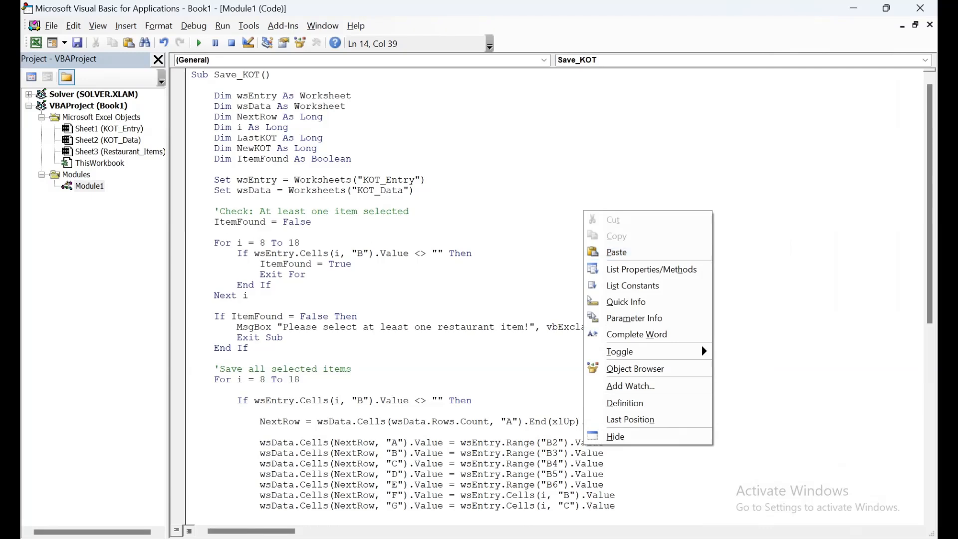
pyautogui.click(352, 264)
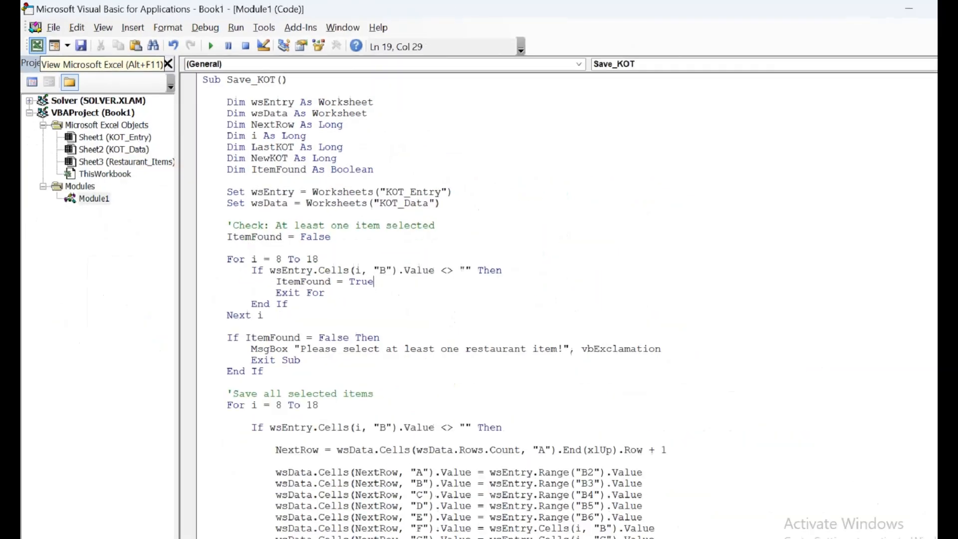
pyautogui.click(36, 45)
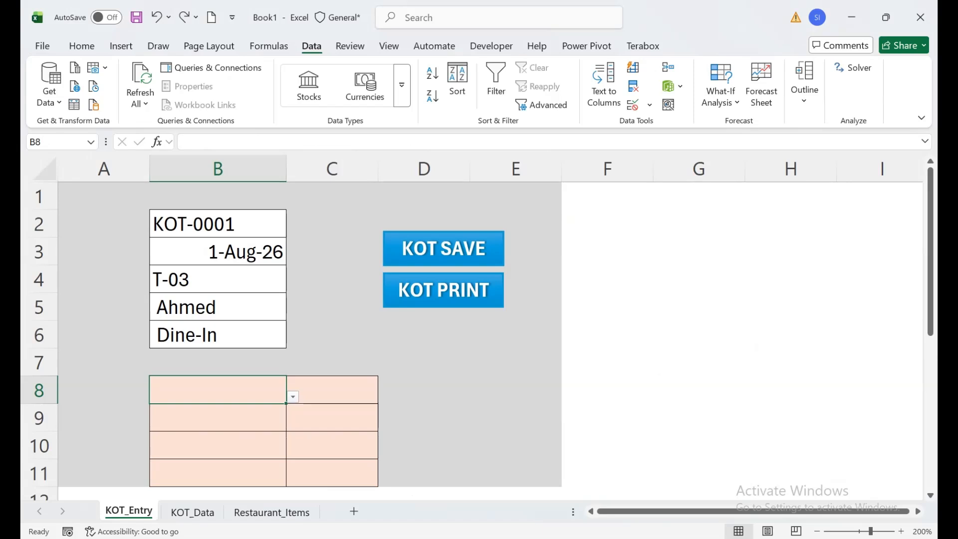
# Examine the KOT SAVE button's macro assignment with Save_KOT selected, then review the order rows in KOT_Data and return to KOT_Entry
pyautogui.rightClick(395, 248)
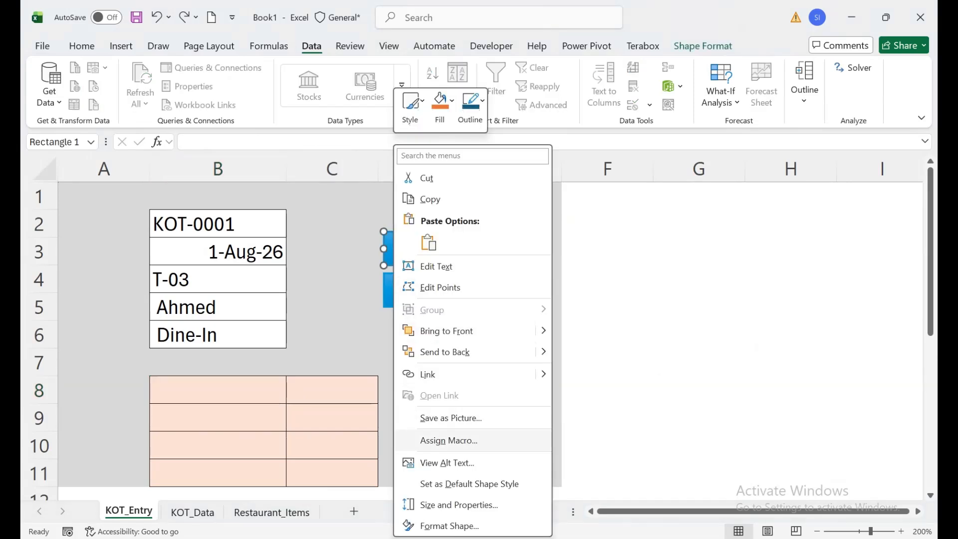
pyautogui.click(449, 440)
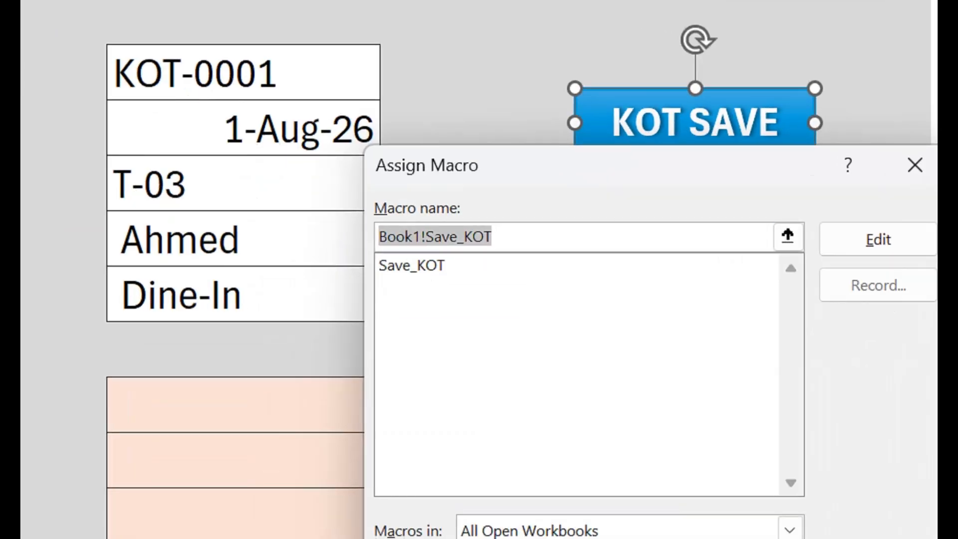
pyautogui.click(412, 265)
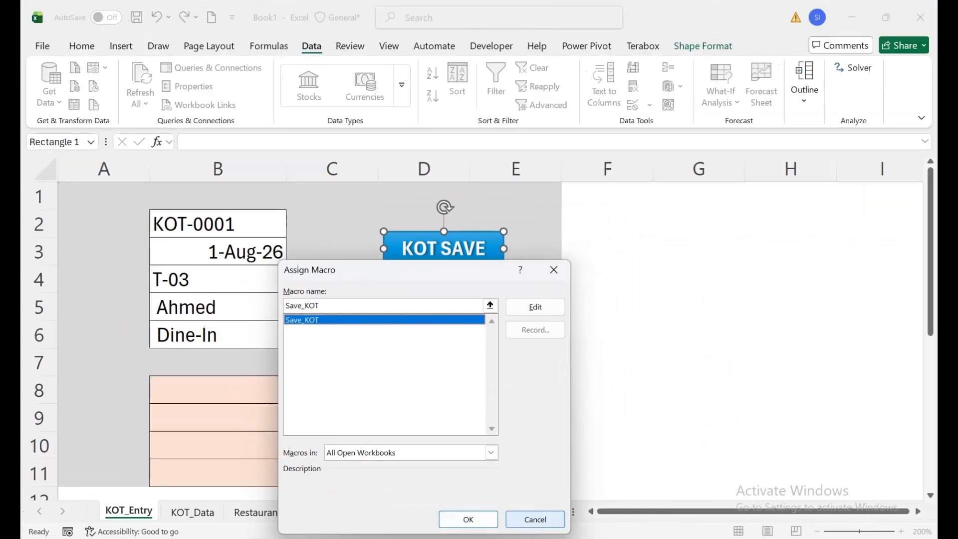
pyautogui.click(802, 500)
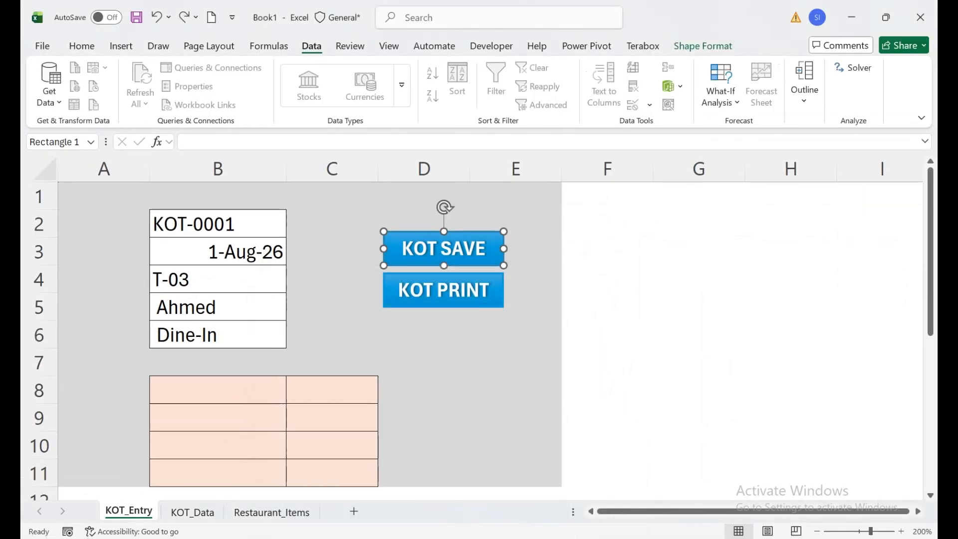
pyautogui.click(192, 512)
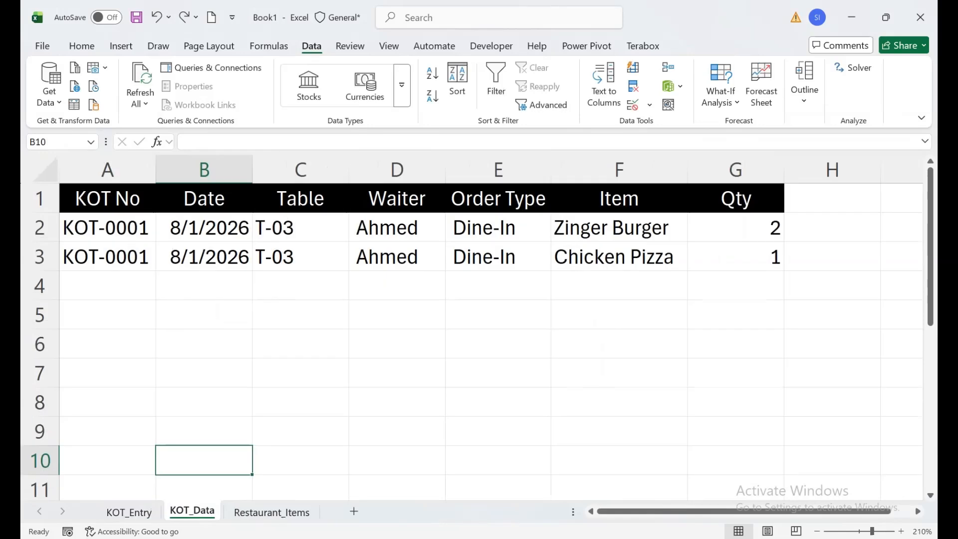
pyautogui.click(128, 512)
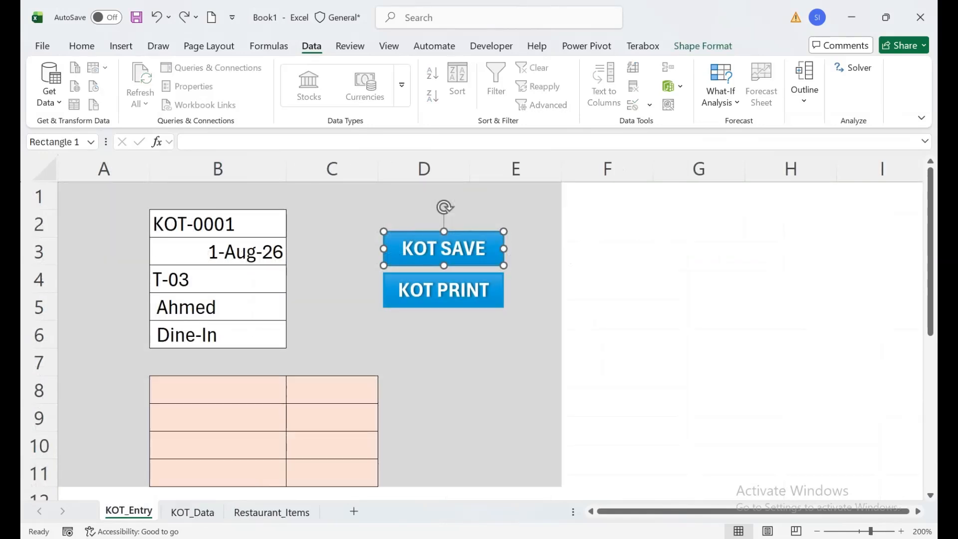
# Choose Zinger Burger in B8 and Chicken Roll in B9 from the item dropdowns on KOT_Entry
pyautogui.click(282, 394)
pyautogui.click(292, 396)
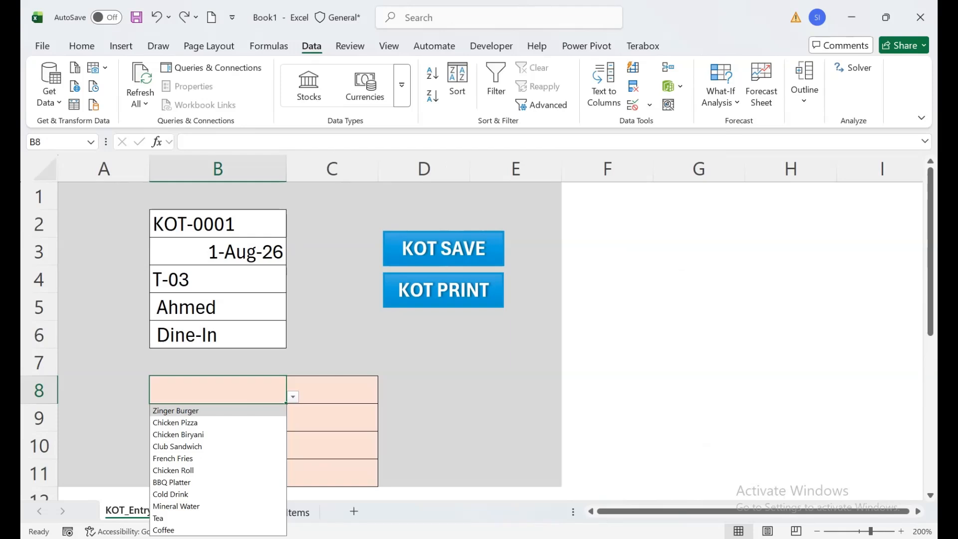
pyautogui.click(182, 406)
pyautogui.click(279, 419)
pyautogui.click(293, 424)
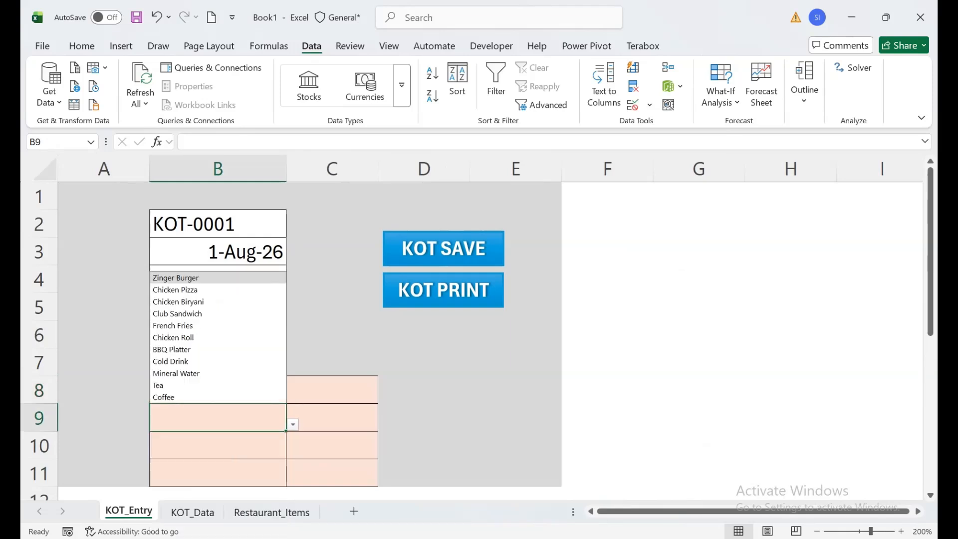
pyautogui.click(205, 333)
# Enter quantities 2 for Zinger Burger in C8 and 3 for Chicken Roll in C9
pyautogui.click(320, 396)
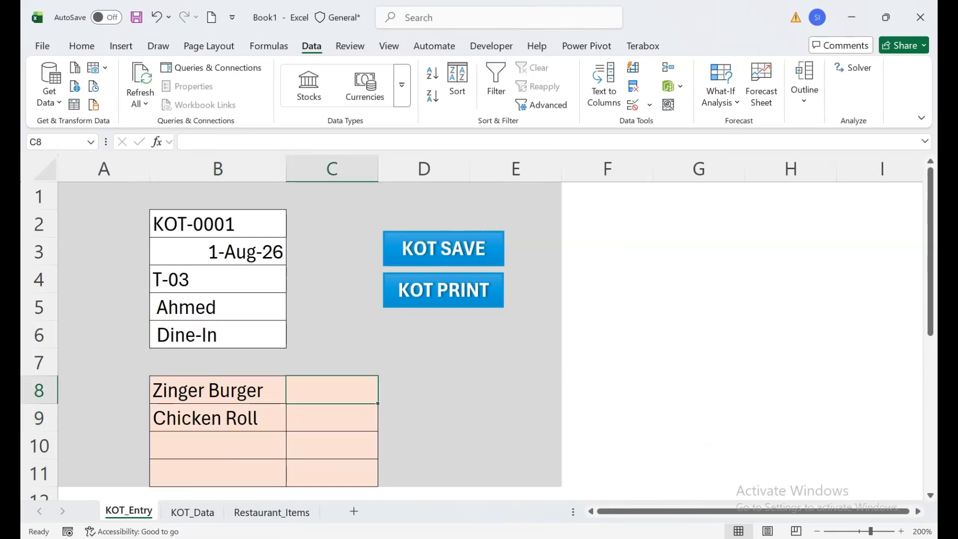
pyautogui.write('2')
pyautogui.press('Return')
pyautogui.write('3')
pyautogui.press('Return')
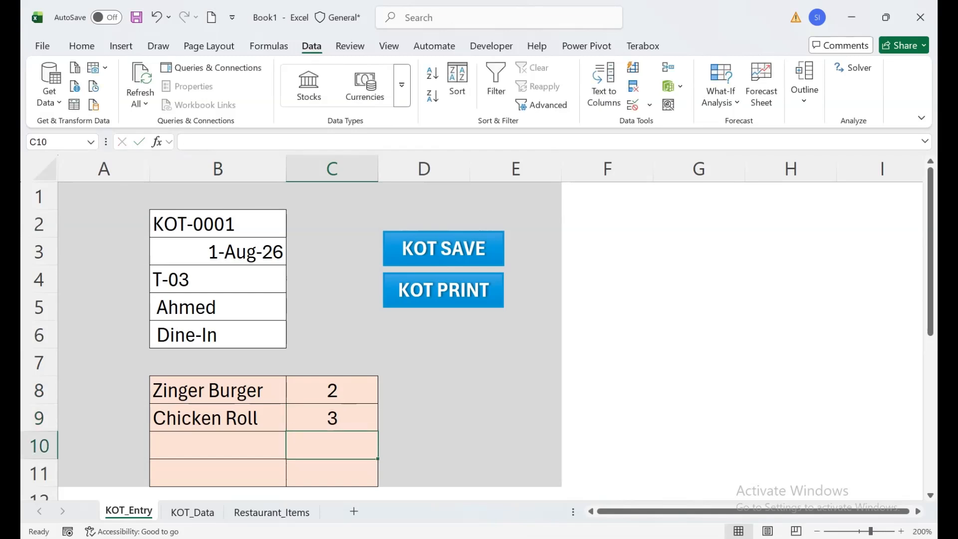
# Save the order with the KOT SAVE macro button and check the rows added to KOT_Data
pyautogui.click(444, 248)
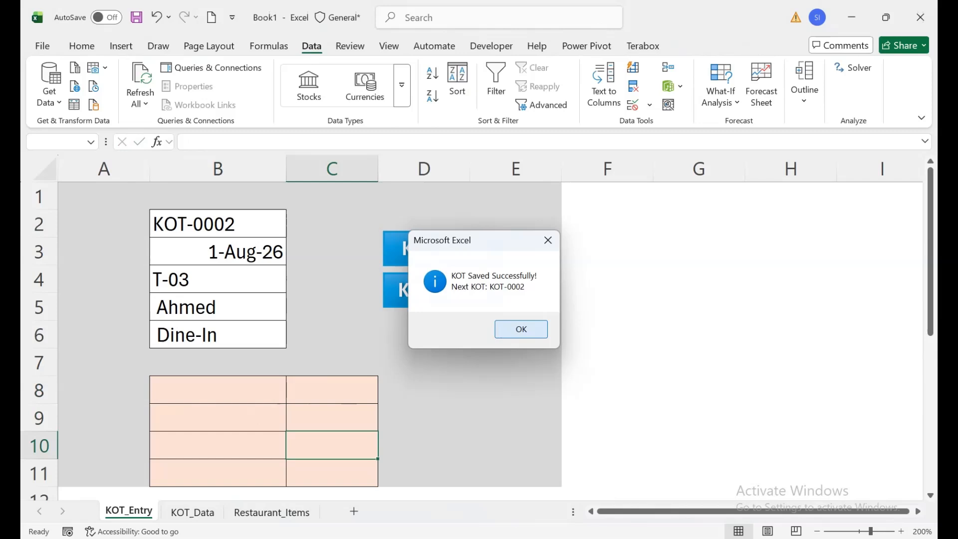
pyautogui.click(521, 329)
pyautogui.click(192, 512)
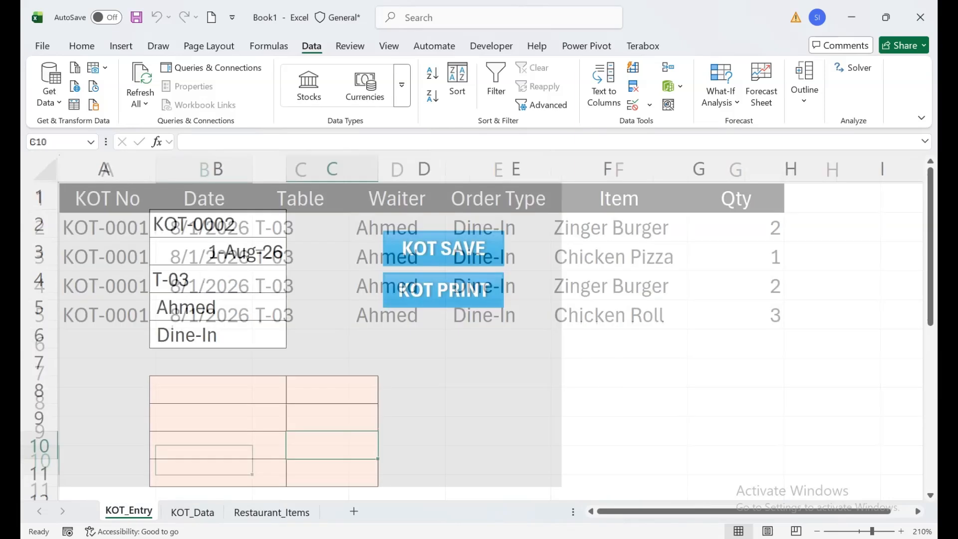
# Change the order date in B3 of KOT_Entry to 8/2/2026
pyautogui.click(217, 252)
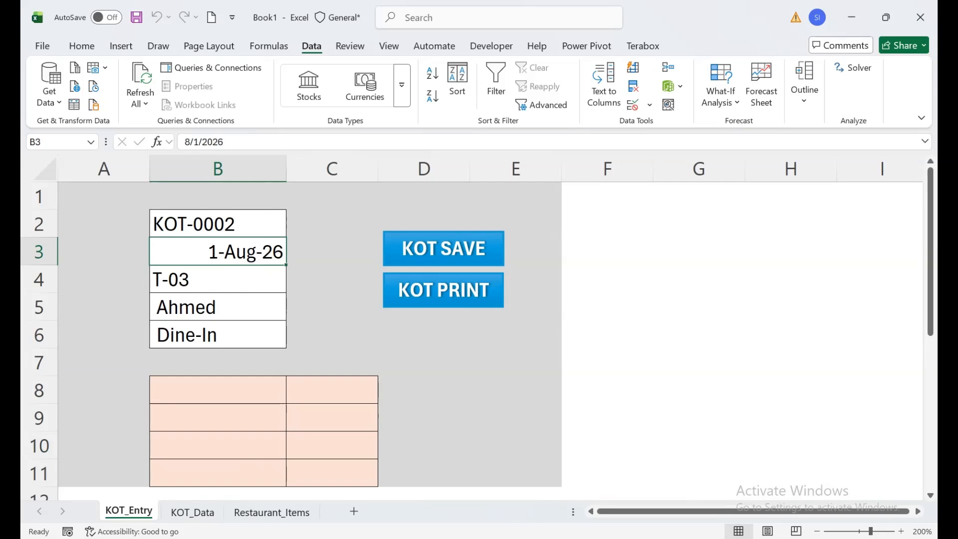
pyautogui.click(218, 224)
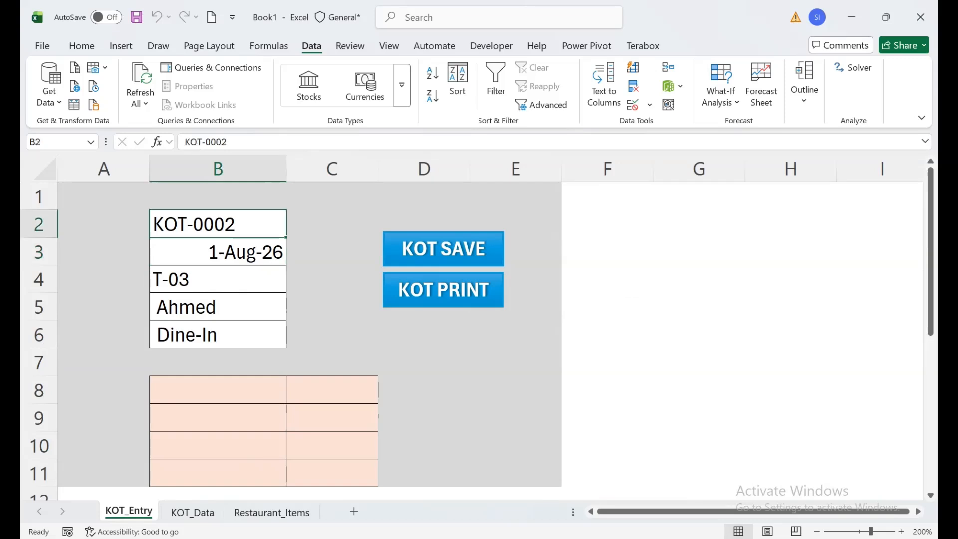
pyautogui.press('F2')
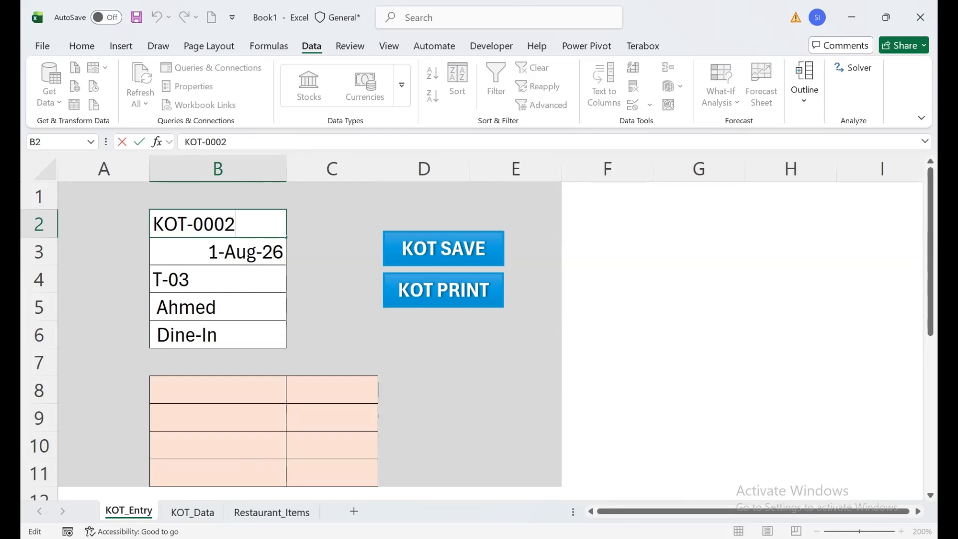
pyautogui.click(218, 279)
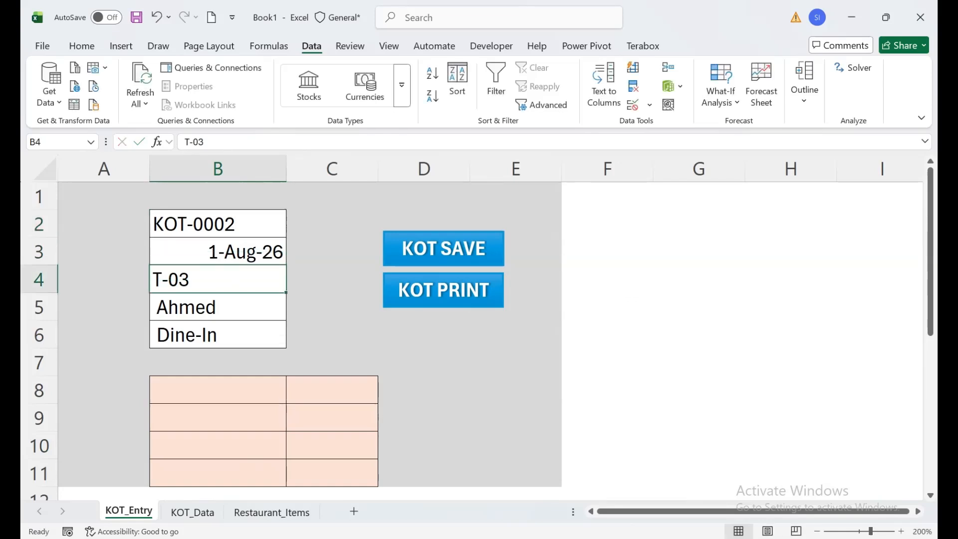
pyautogui.doubleClick(252, 251)
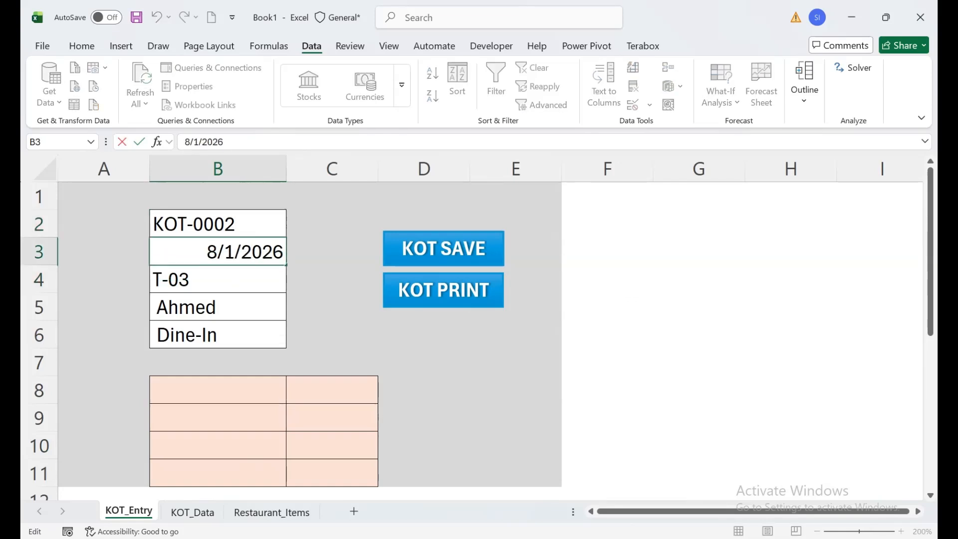
pyautogui.doubleClick(227, 252)
pyautogui.write('2')
pyautogui.press('Return')
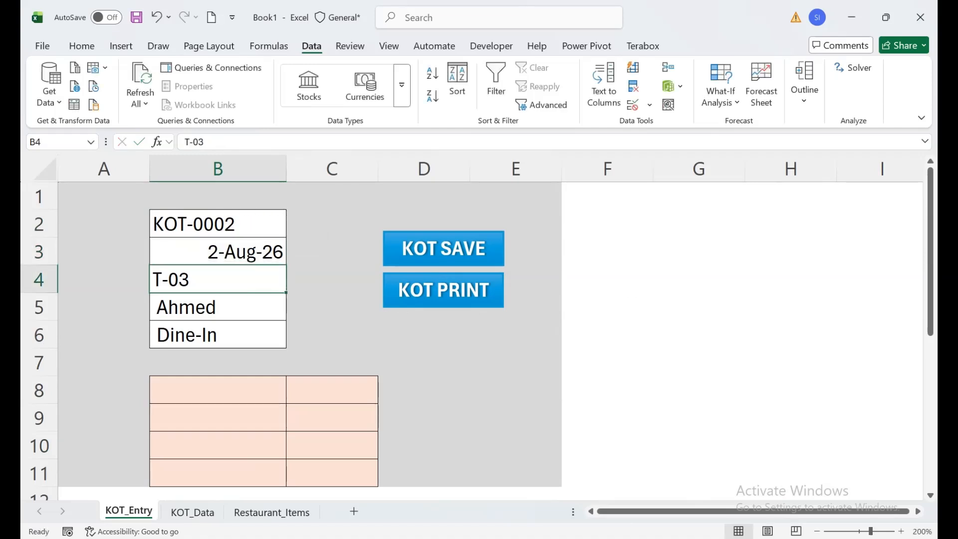
# Set the ticket number in B2 to KOT-0001
pyautogui.doubleClick(246, 224)
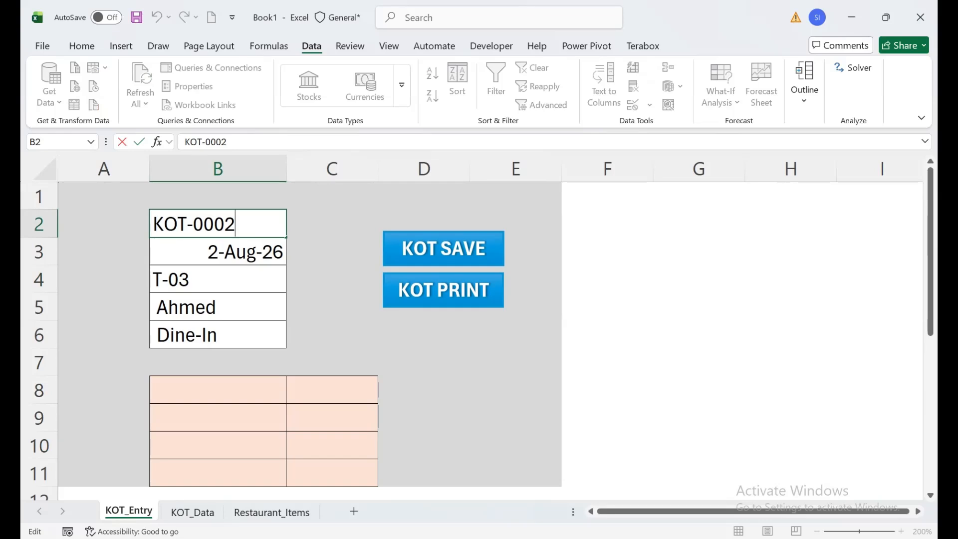
pyautogui.press('BackSpace')
pyautogui.write('1')
pyautogui.press('Return')
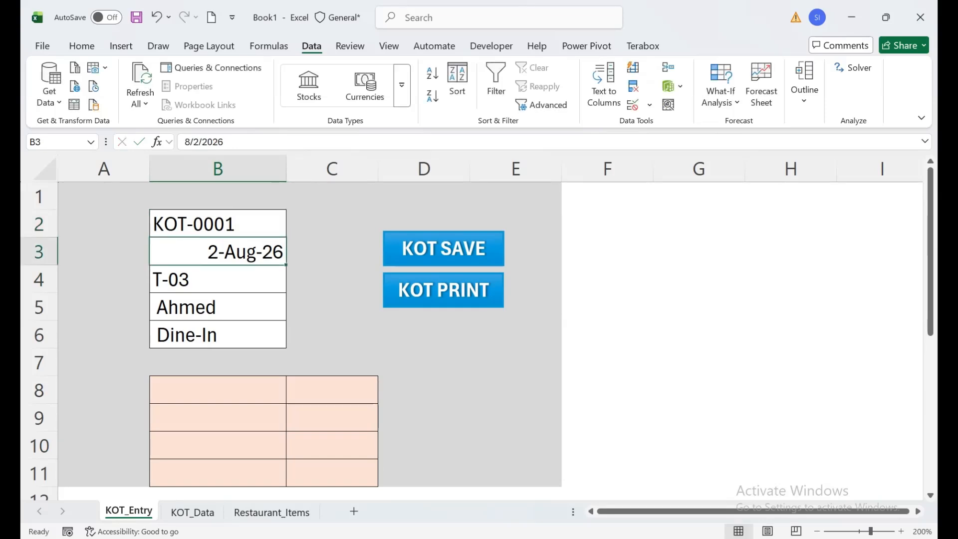
# Choose Chicken Roll as the first item in B8
pyautogui.click(218, 390)
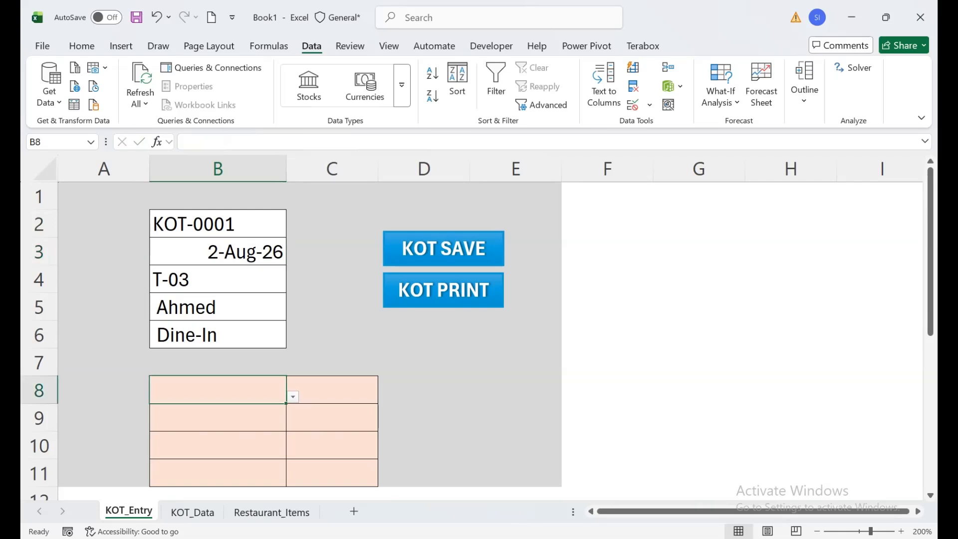
pyautogui.click(293, 397)
pyautogui.click(218, 470)
pyautogui.click(332, 390)
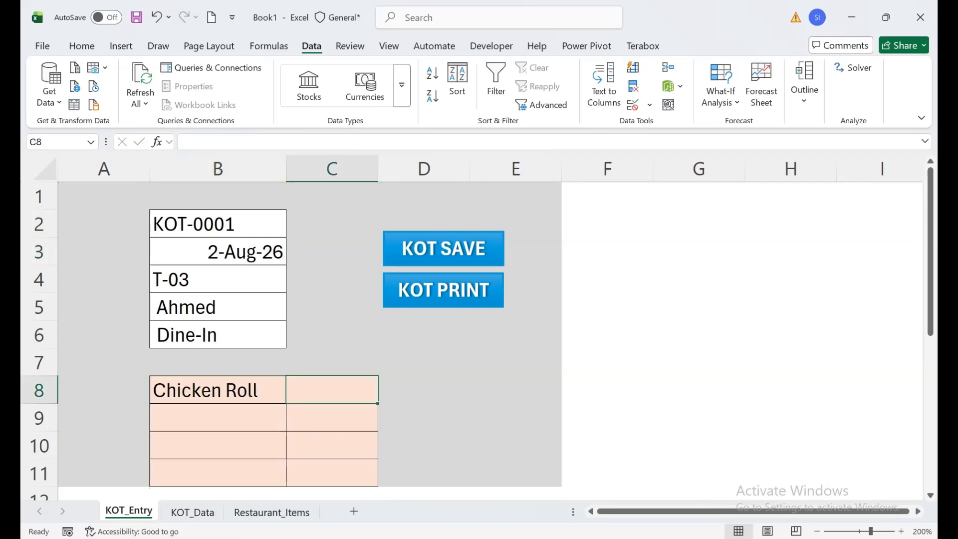
# Choose Chicken Biryani, Coffee and BBQ Platter as the order items in B8, B9 and B10 of KOT_Entry
pyautogui.click(218, 390)
pyautogui.click(293, 397)
pyautogui.click(185, 434)
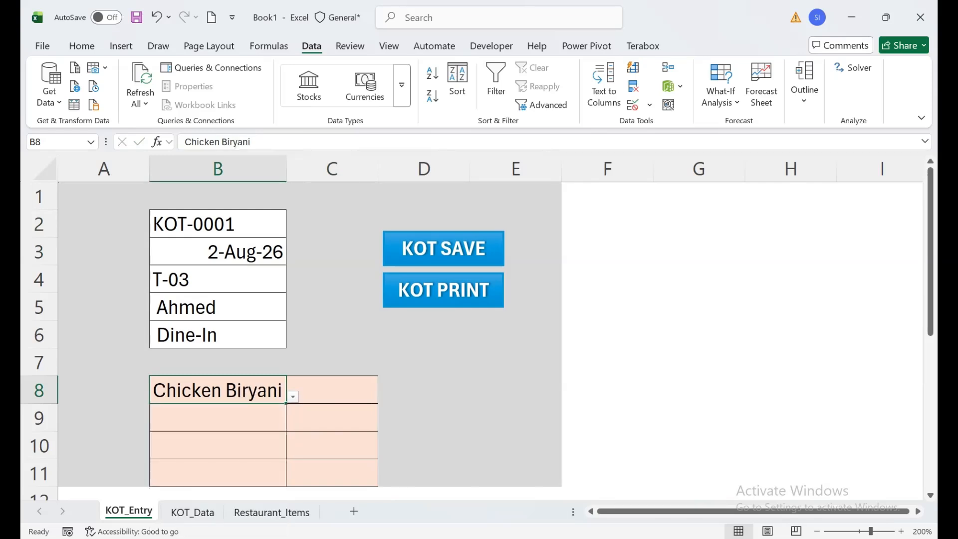
pyautogui.click(218, 417)
pyautogui.click(293, 425)
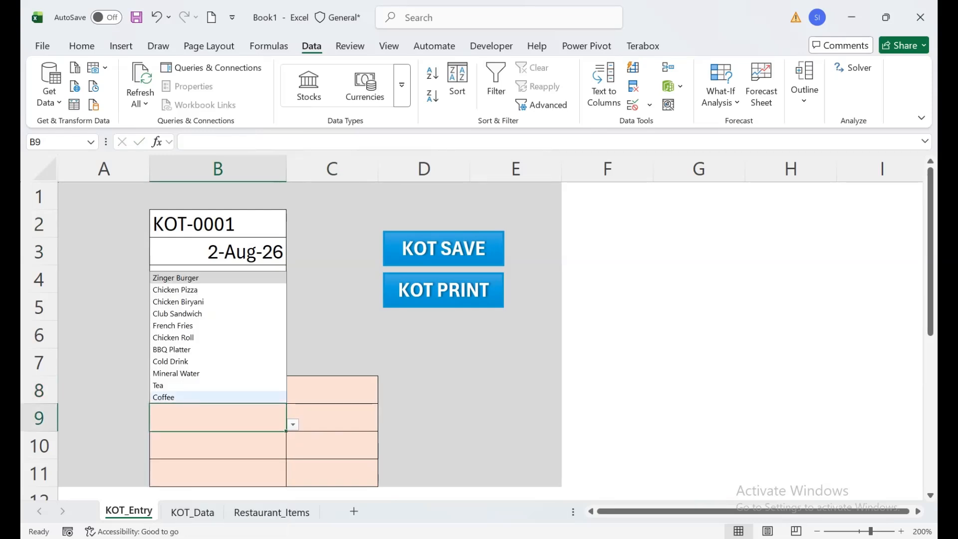
pyautogui.click(169, 396)
pyautogui.click(218, 445)
pyautogui.click(293, 452)
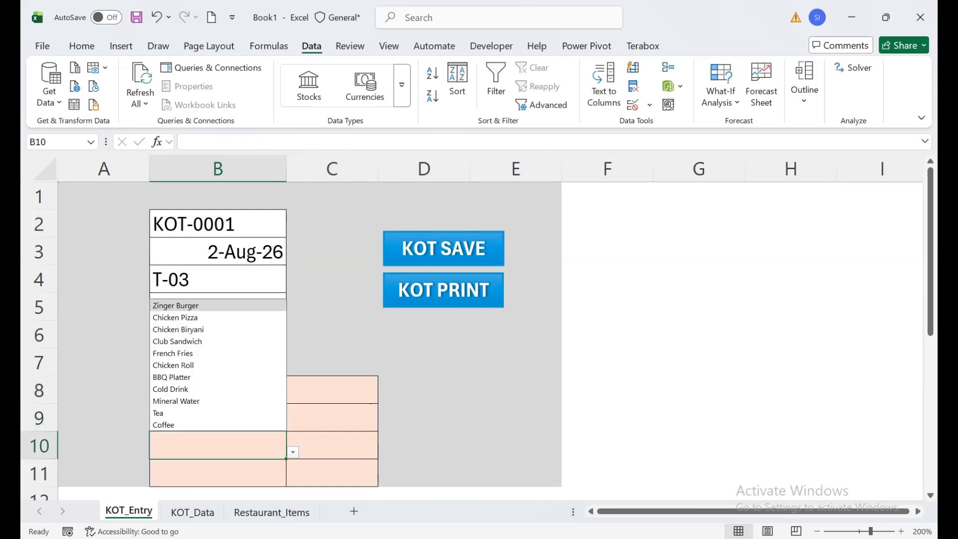
pyautogui.click(172, 377)
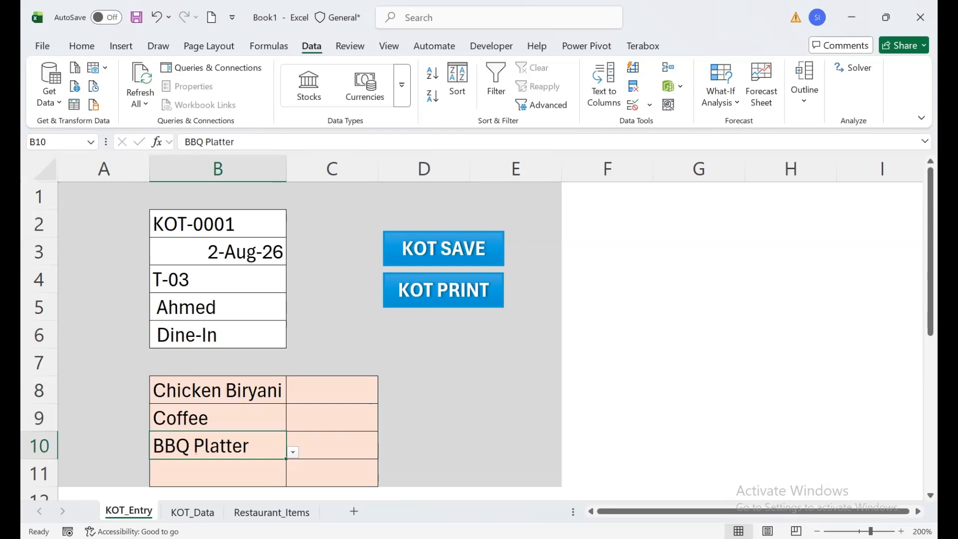
# Enter the quantities 2, 3 and 1 for the three order items in C8:C10
pyautogui.click(332, 417)
pyautogui.click(332, 390)
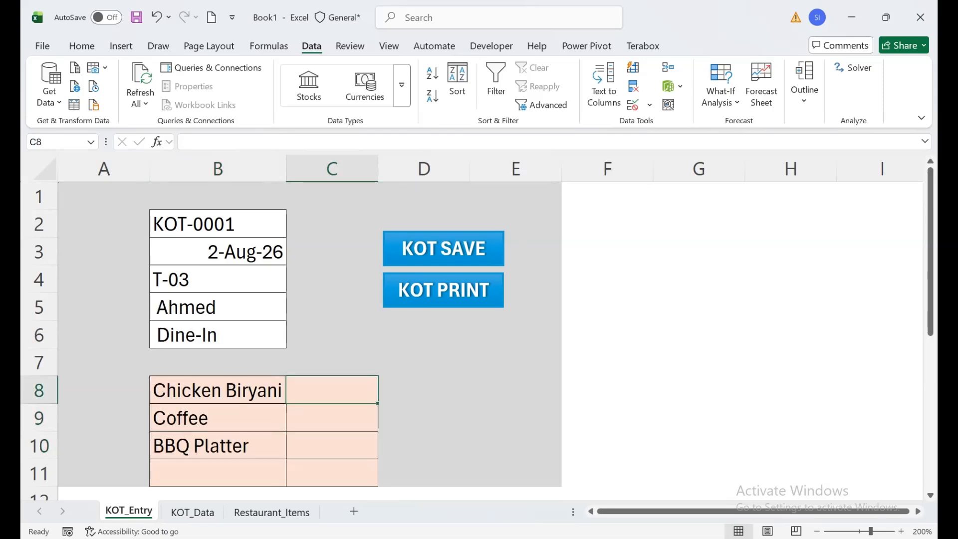
pyautogui.write('2')
pyautogui.press('Return')
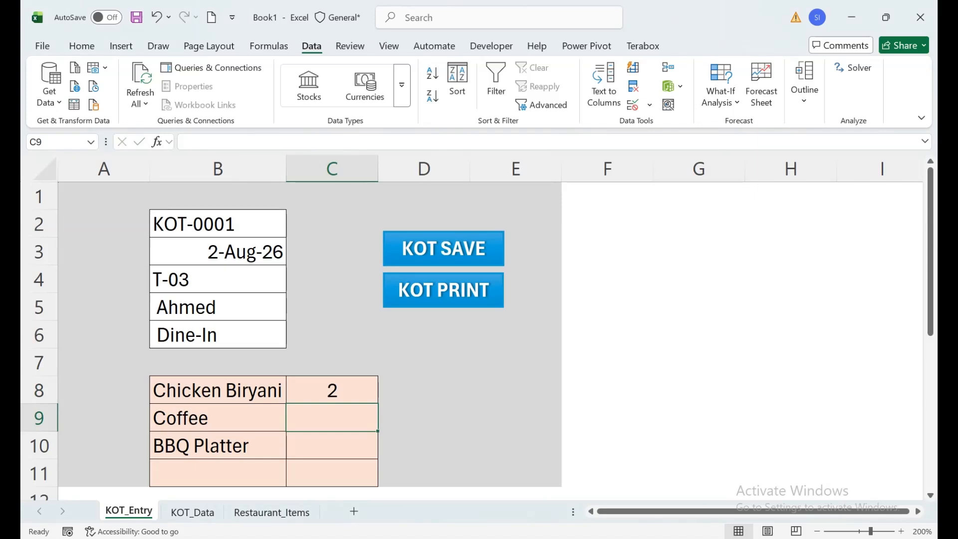
pyautogui.write('3')
pyautogui.press('Return')
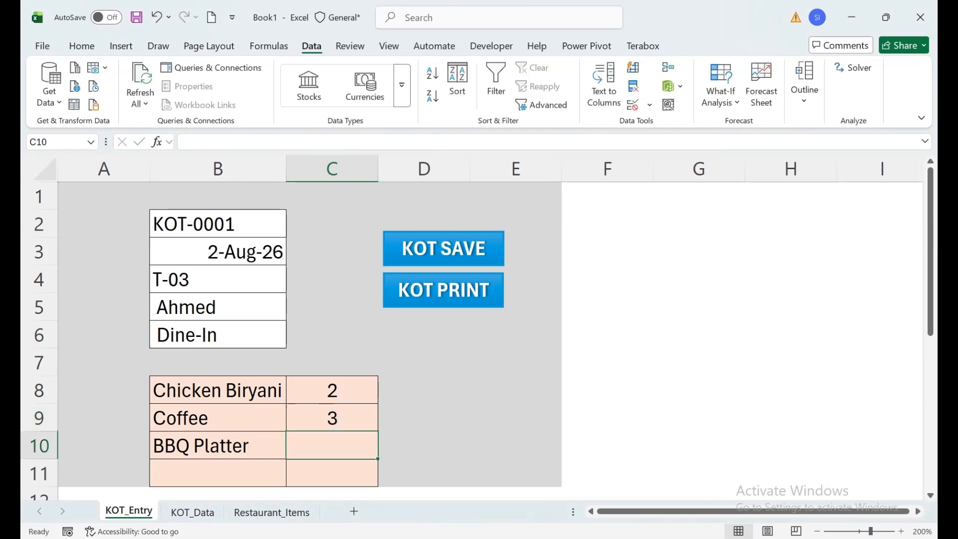
pyautogui.write('1')
pyautogui.press('Return')
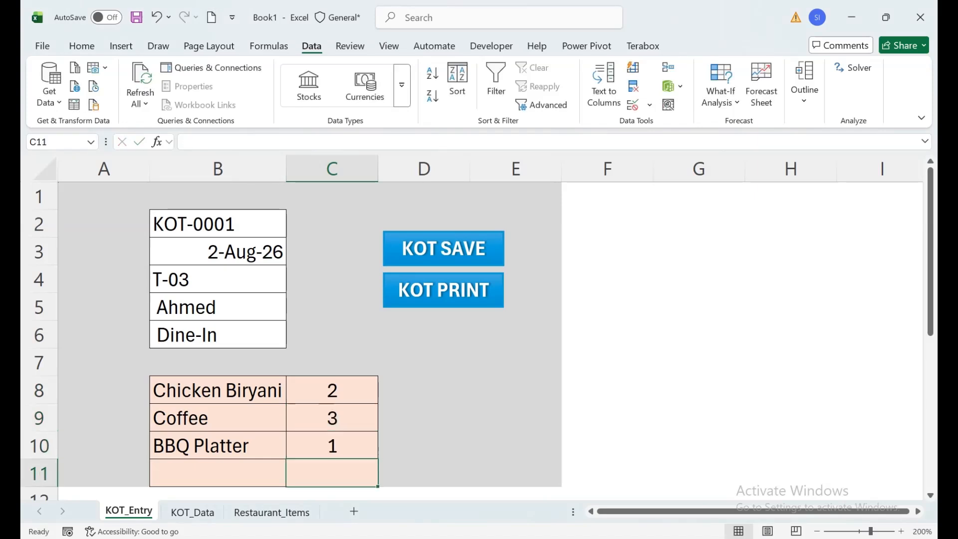
# Save the order with the KOT SAVE macro button and check the 8/2/2026 rows in KOT_Data
pyautogui.click(443, 249)
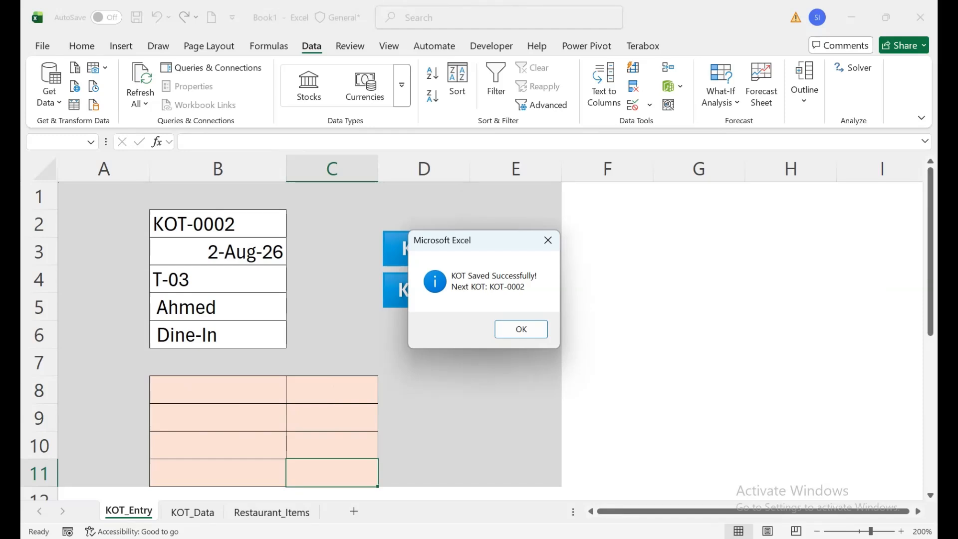
pyautogui.click(521, 329)
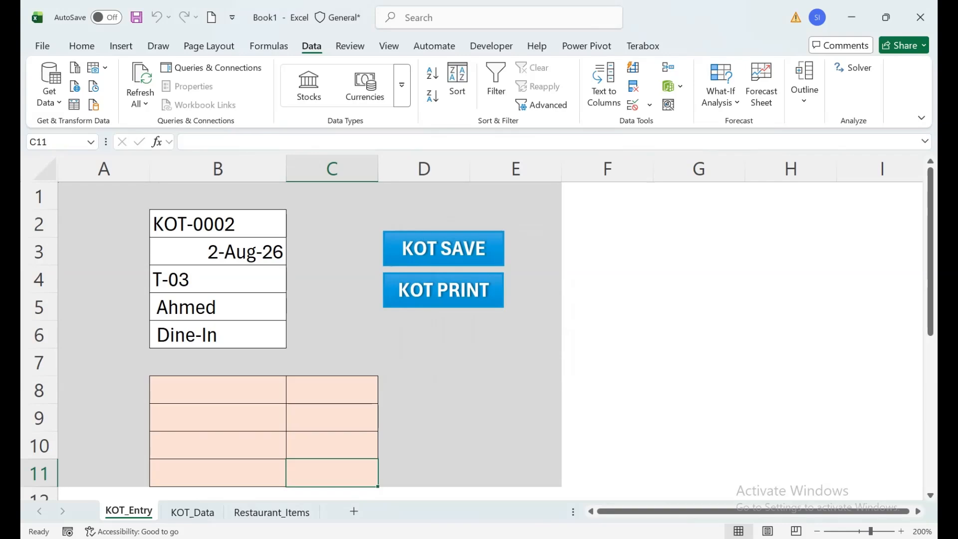
pyautogui.click(192, 512)
pyautogui.click(204, 345)
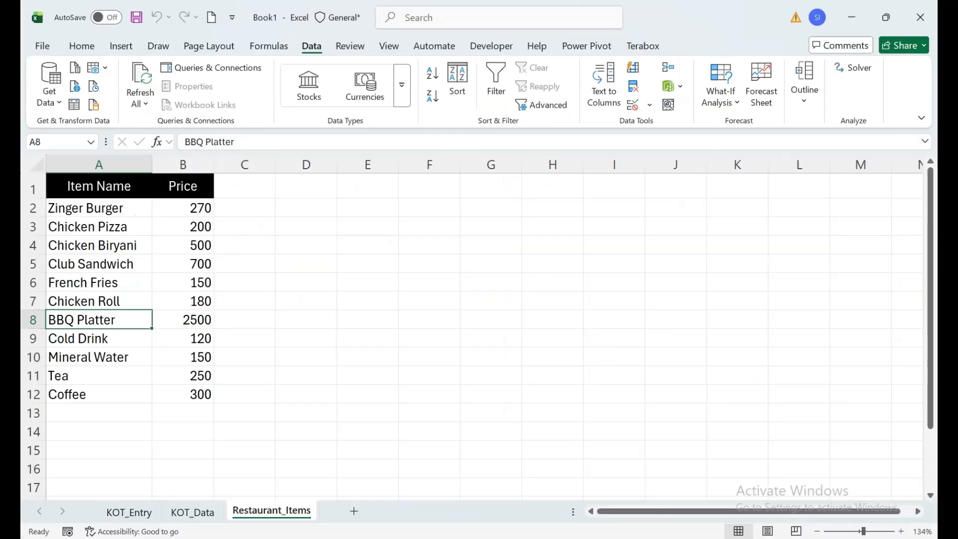
# Enter the date 1-Aug-26 in C1 of the Restaurant_Items sheet, beside the Price header
pyautogui.click(244, 186)
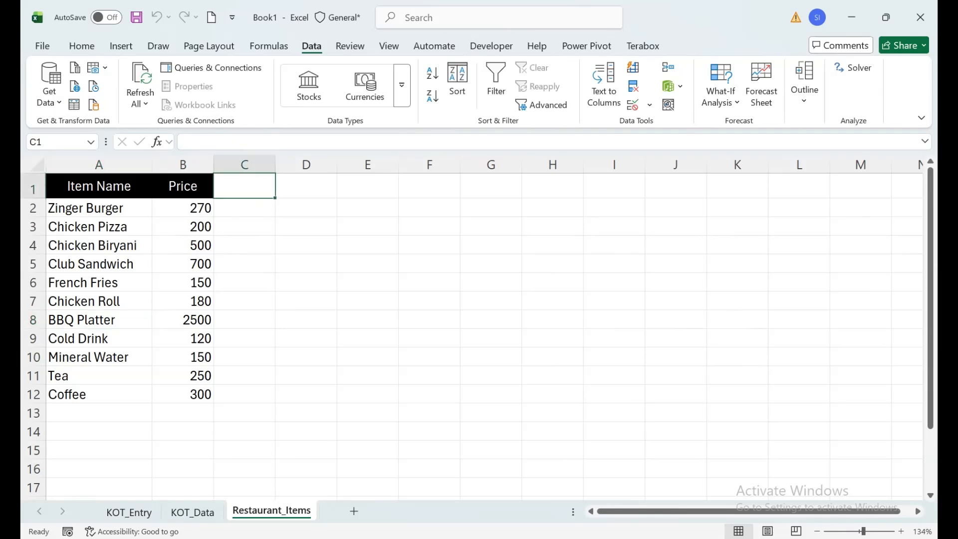
pyautogui.write('1-AUG')
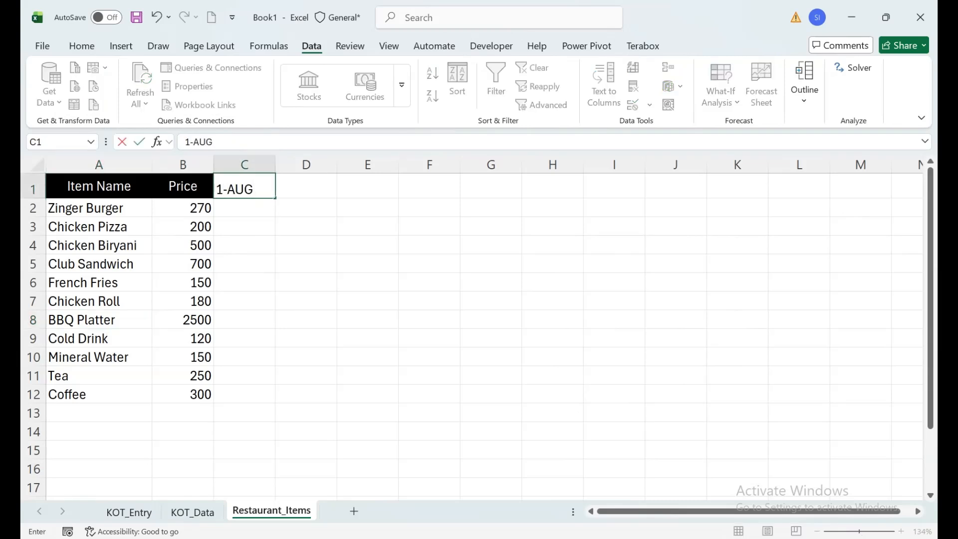
pyautogui.write('-26')
pyautogui.press('Return')
pyautogui.press('Up')
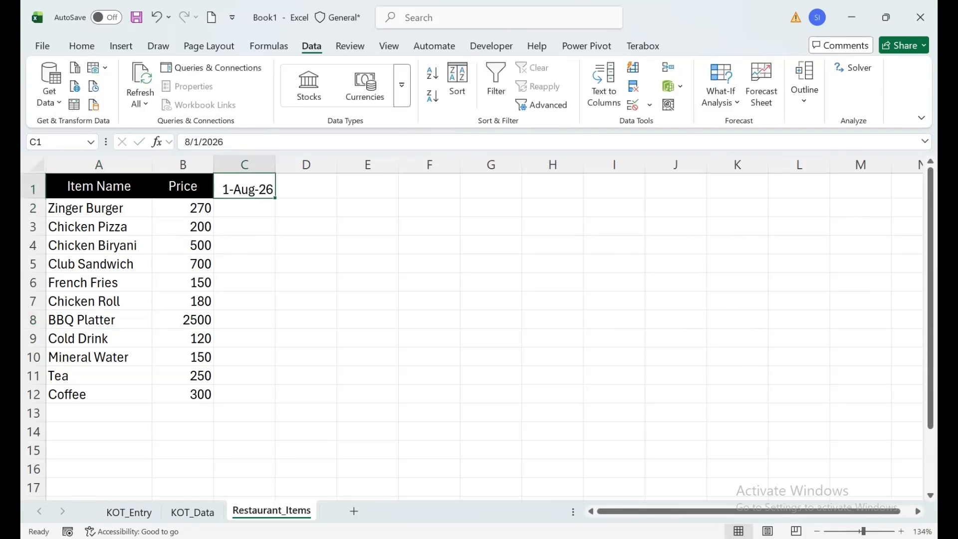
# Extend the daily date series from C1 across row 1 up to 31-Aug-26 in column AG
pyautogui.click(82, 46)
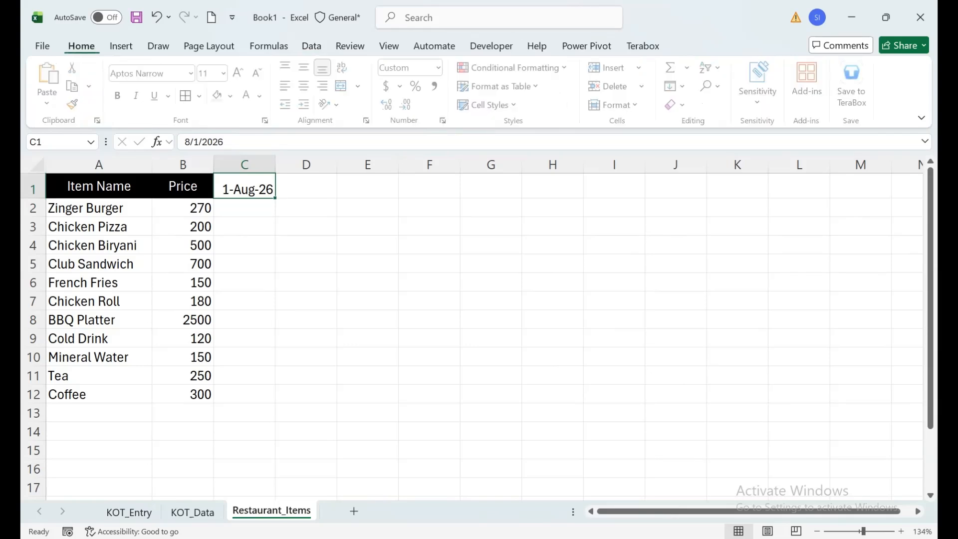
pyautogui.moveTo(849, 198); pyautogui.dragTo(848, 198)
pyautogui.click(693, 165)
pyautogui.moveTo(693, 164); pyautogui.dragTo(816, 165)
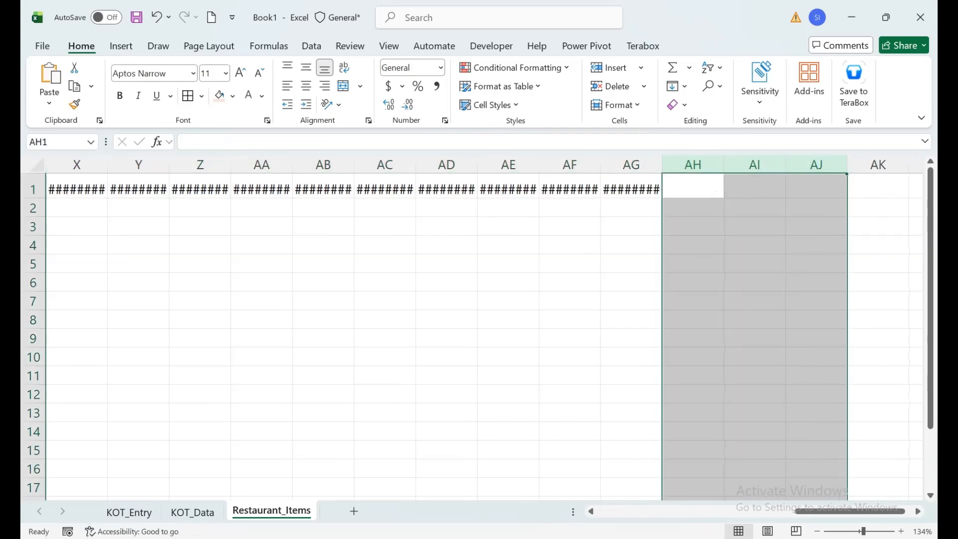
# Autofit all column widths of Restaurant_Items to show the full header dates
pyautogui.click(37, 165)
pyautogui.click(139, 165)
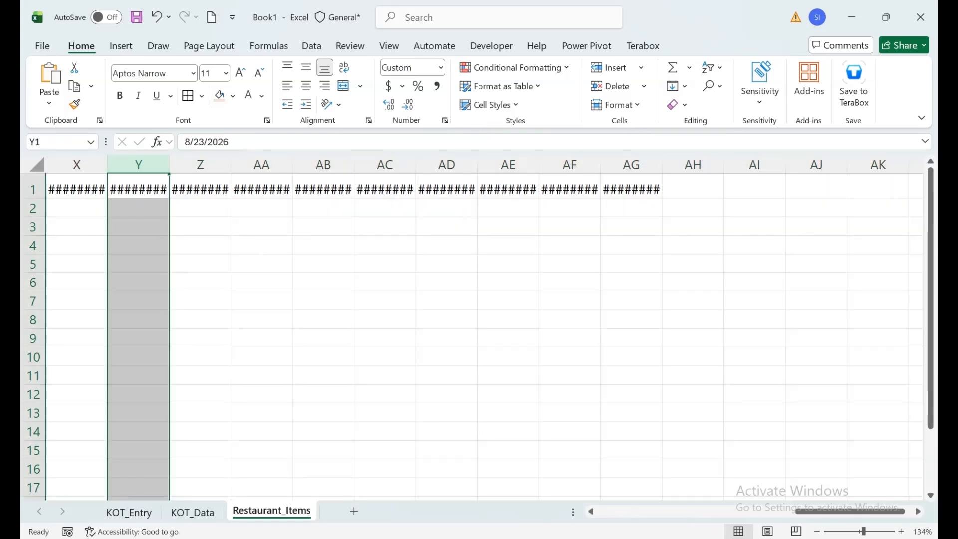
pyautogui.click(37, 165)
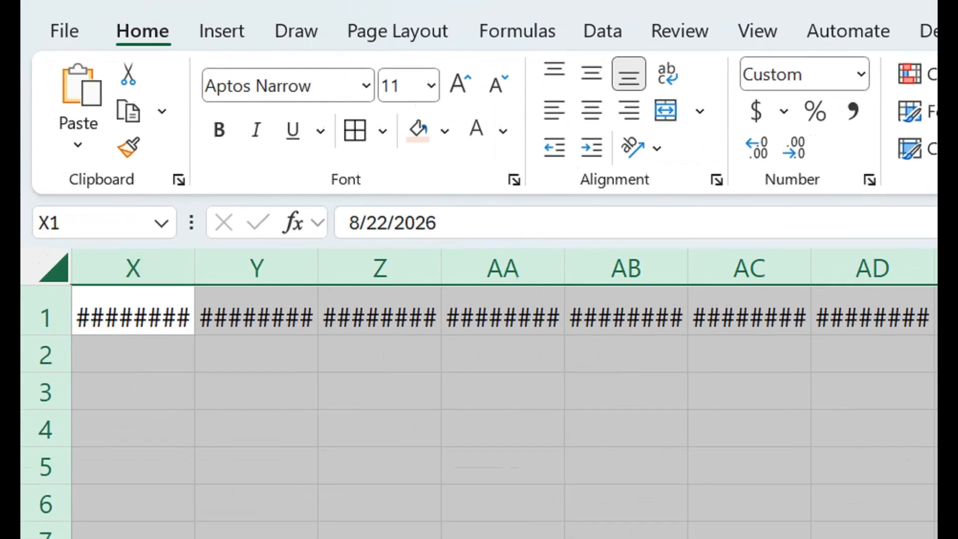
pyautogui.doubleClick(107, 164)
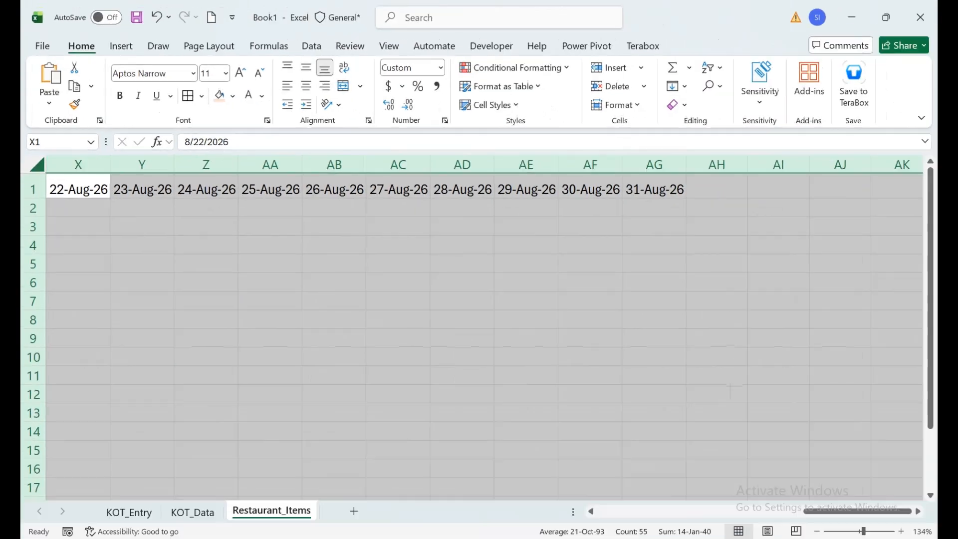
# Format the date headers in C1:AG1 with a light orange fill, bold text and centred horizontal and vertical alignment
pyautogui.hotkey('ctrl', 'Home')
pyautogui.press('Right')
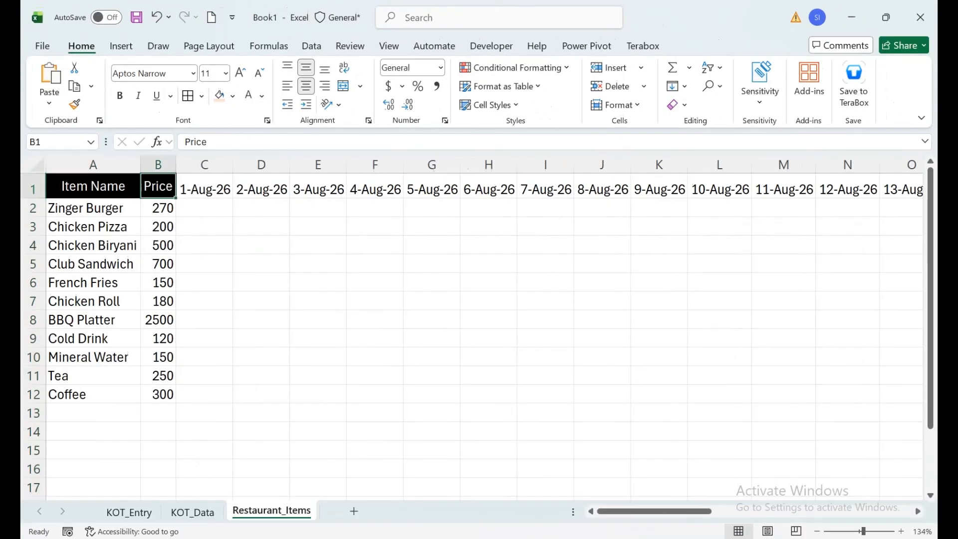
pyautogui.press('Right')
pyautogui.hotkey('ctrl', 'shift', 'Right')
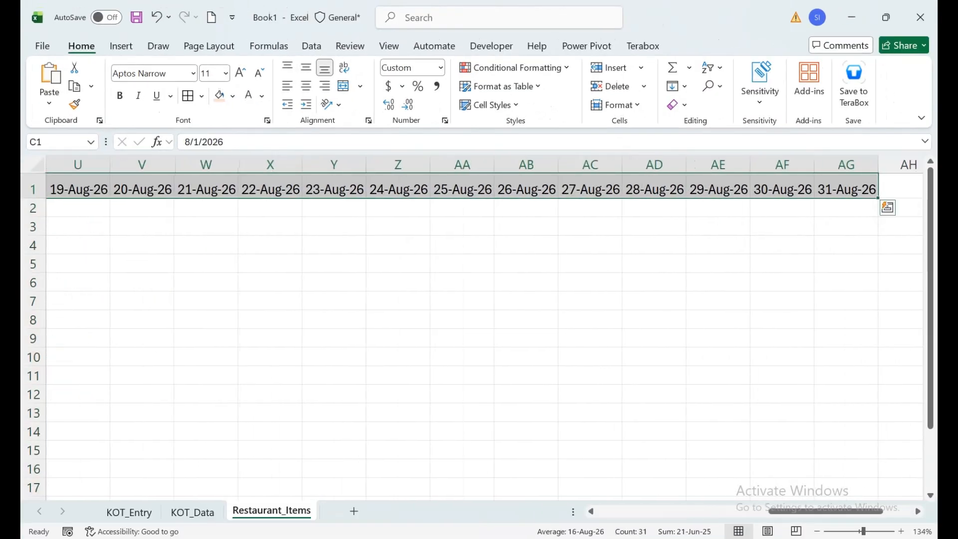
pyautogui.click(219, 95)
pyautogui.click(306, 86)
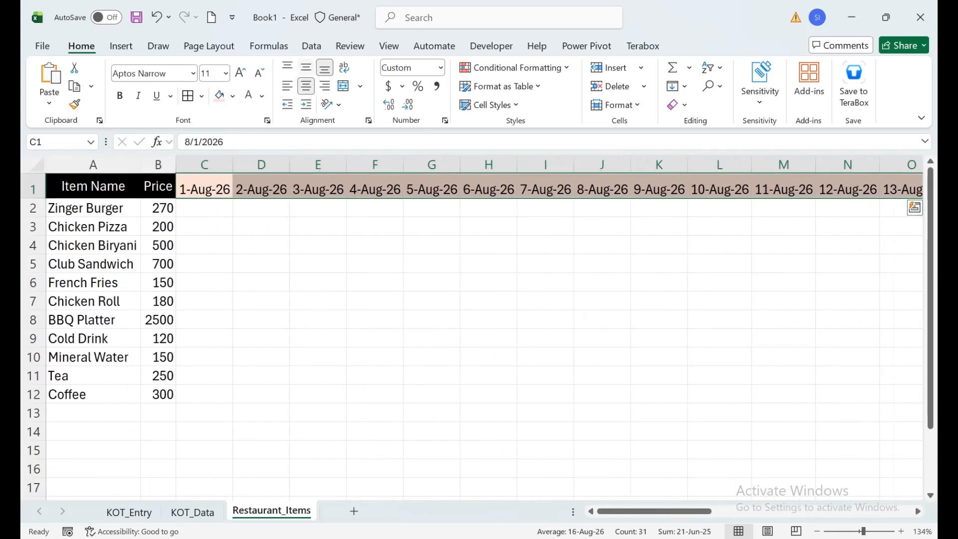
pyautogui.click(306, 67)
pyautogui.click(120, 96)
pyautogui.press('Down')
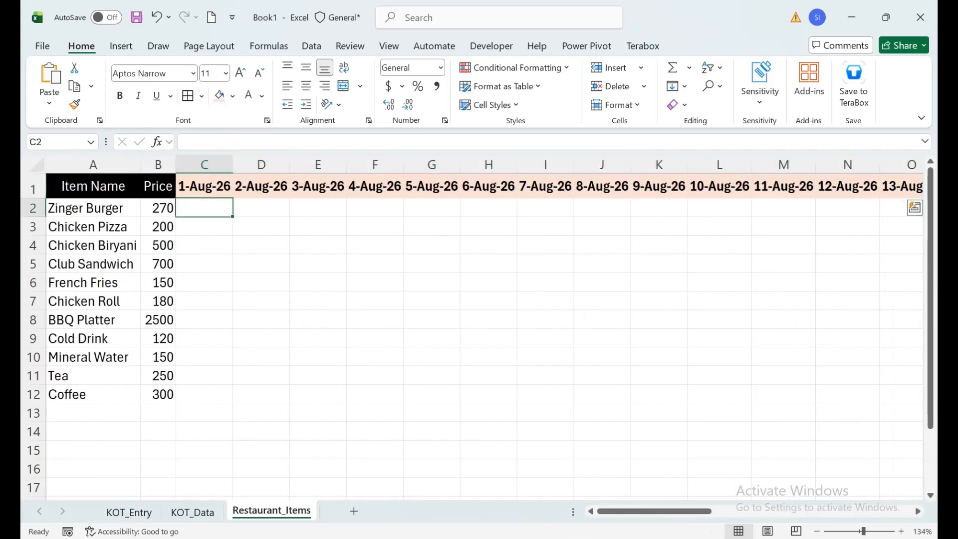
# Start a SUMIFS formula in C2 with the Qty column KOT_Data!$G:$G as the absolute sum range
pyautogui.write('=SUMIF')
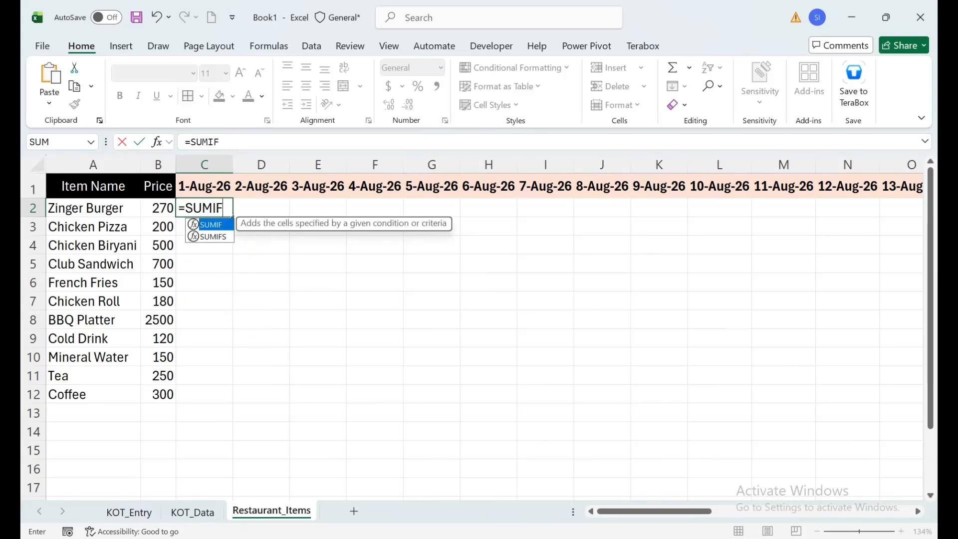
pyautogui.write('S(')
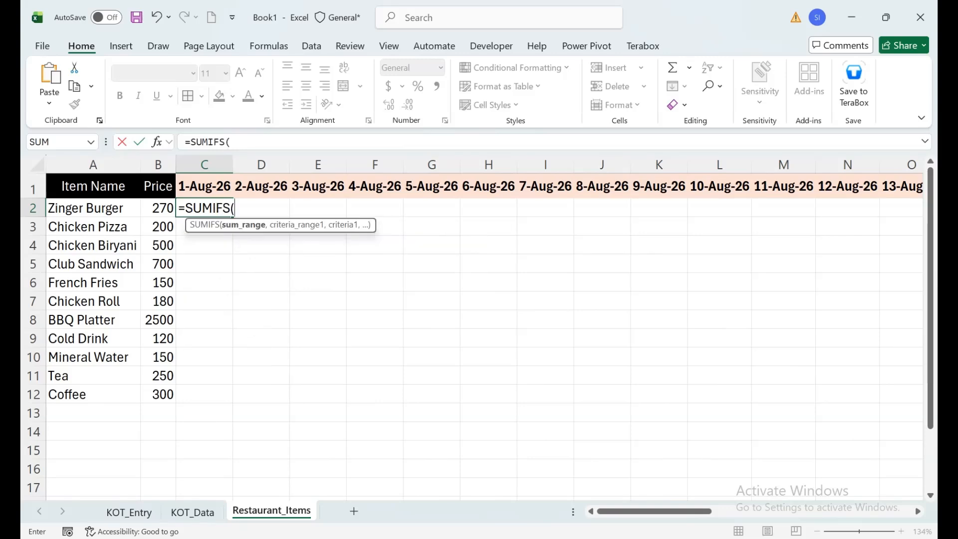
pyautogui.click(192, 512)
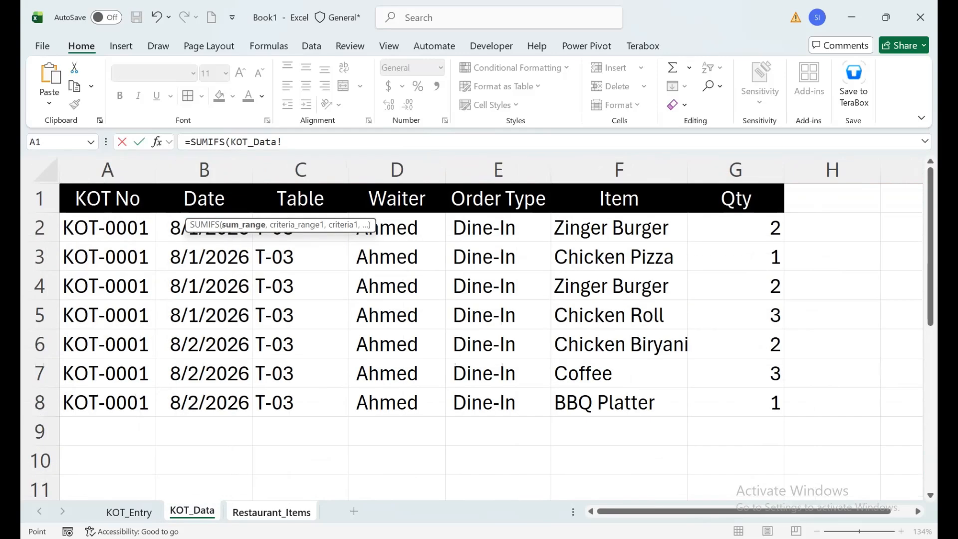
pyautogui.click(736, 170)
pyautogui.press('F4')
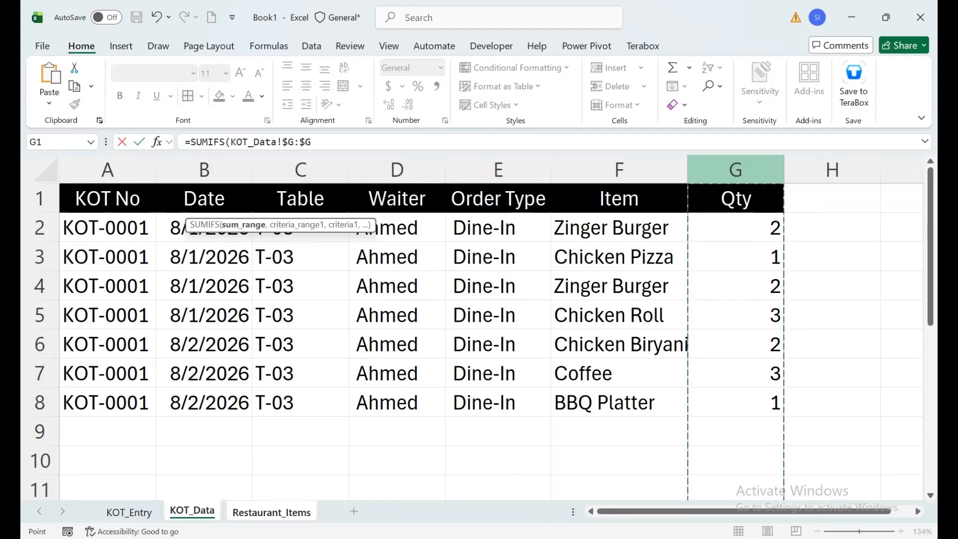
pyautogui.write(',')
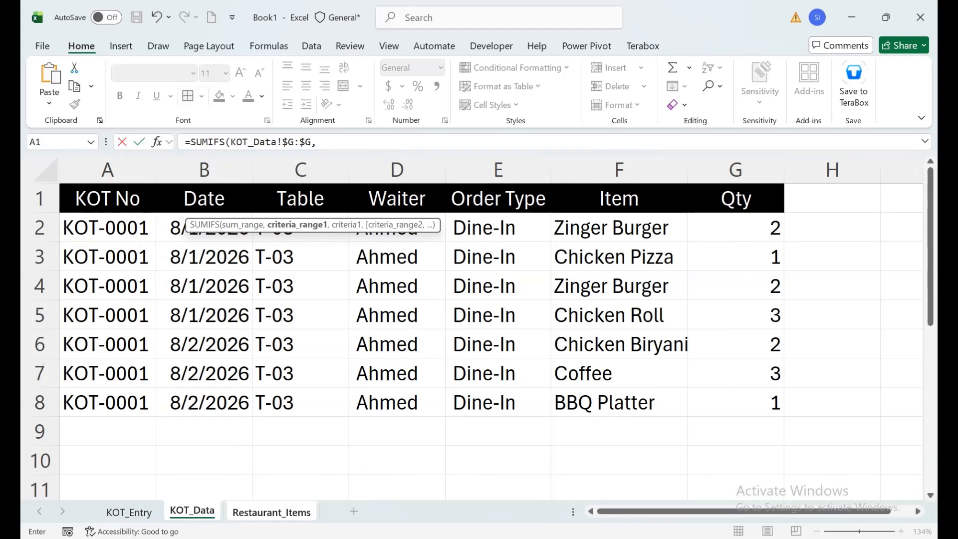
pyautogui.click(204, 170)
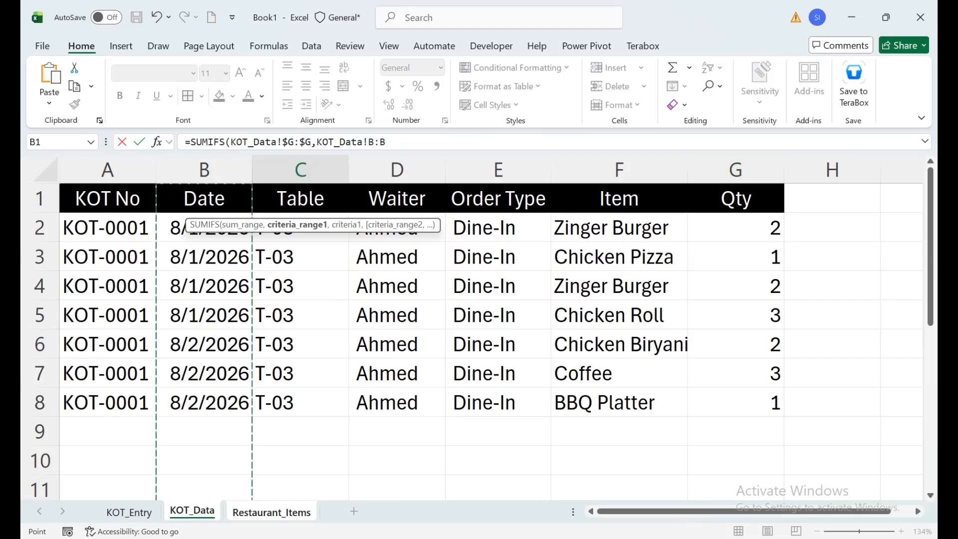
pyautogui.moveTo(386, 142); pyautogui.dragTo(316, 142)
pyautogui.press('BackSpace')
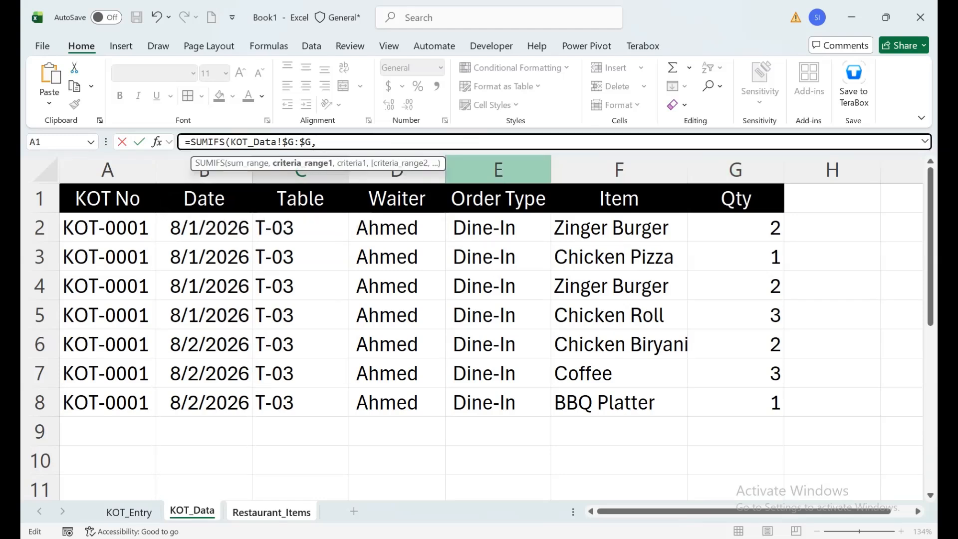
# Add KOT_Data!$F:$F as the first criteria range and Restaurant_Items!$A2 as its criterion in the SUMIFS formula
pyautogui.click(619, 169)
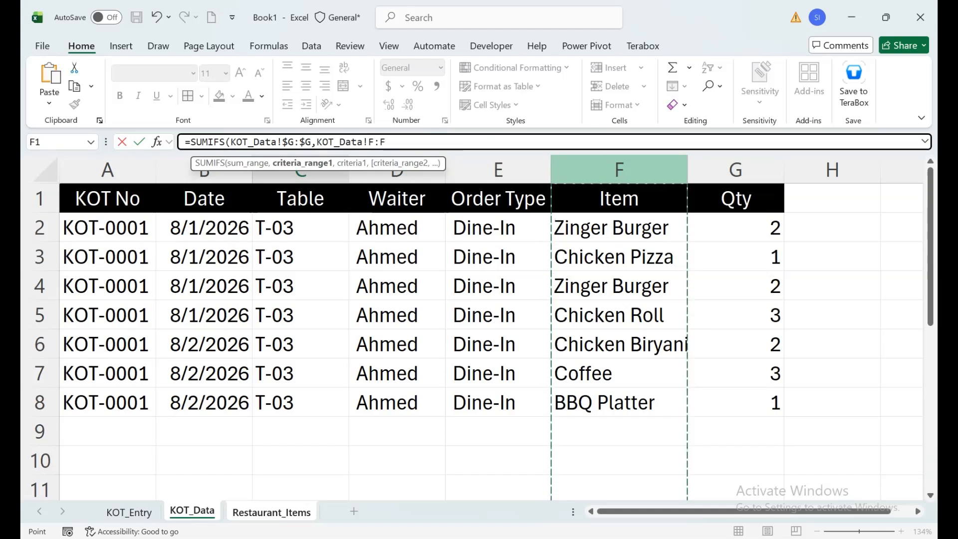
pyautogui.press('F4')
pyautogui.write(',')
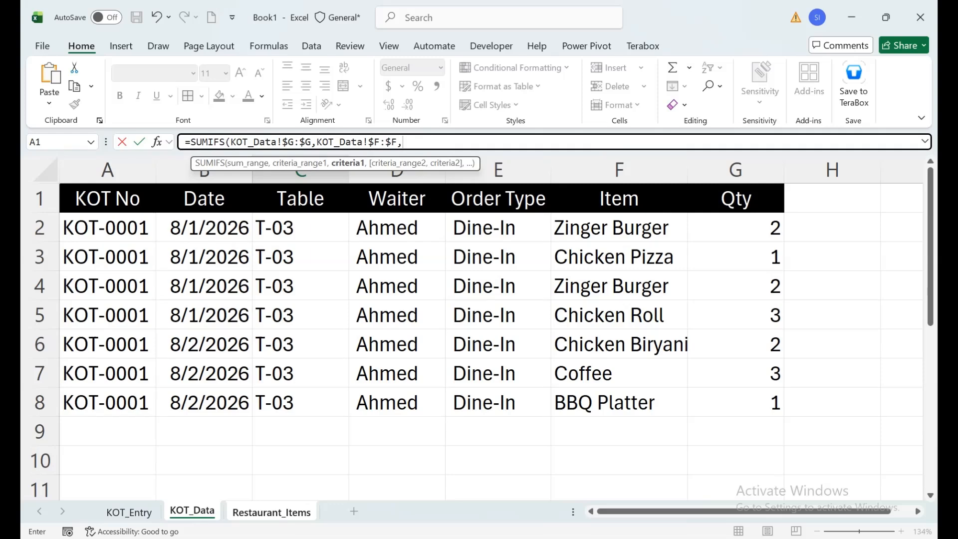
pyautogui.click(272, 512)
pyautogui.click(94, 208)
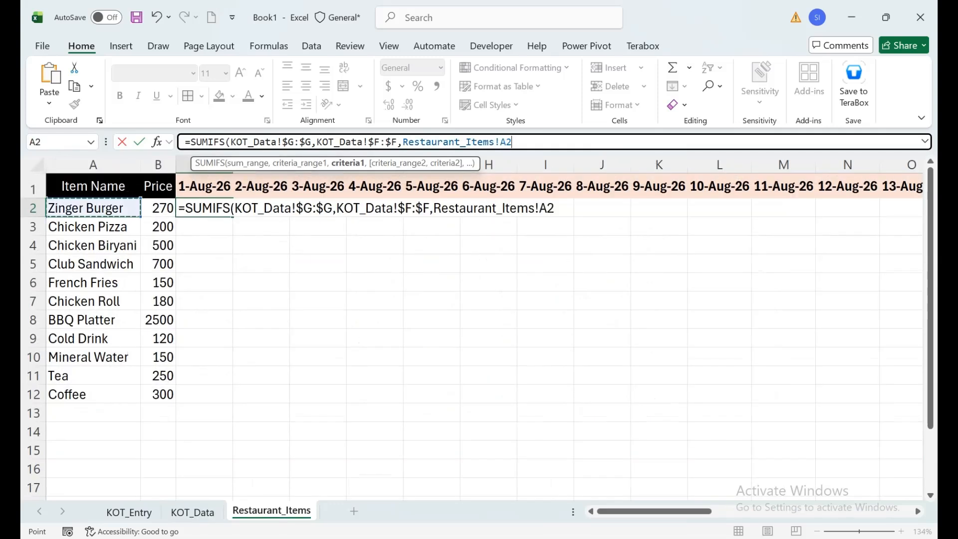
pyautogui.press('F4')
pyautogui.press('F4')
pyautogui.press('F4')
pyautogui.write(',')
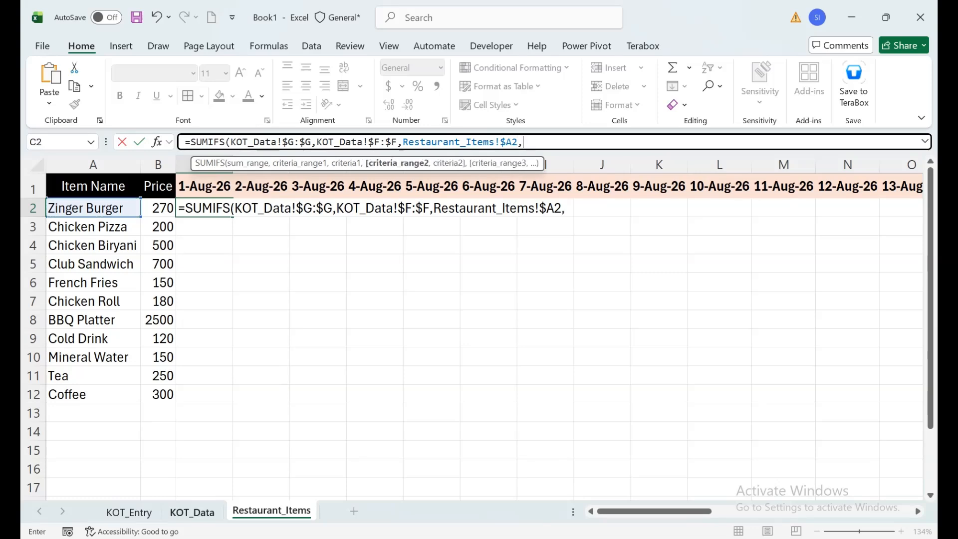
# Add the Date column KOT_Data!$B:$B as the second criteria range in the SUMIFS formula
pyautogui.click(192, 512)
pyautogui.click(204, 175)
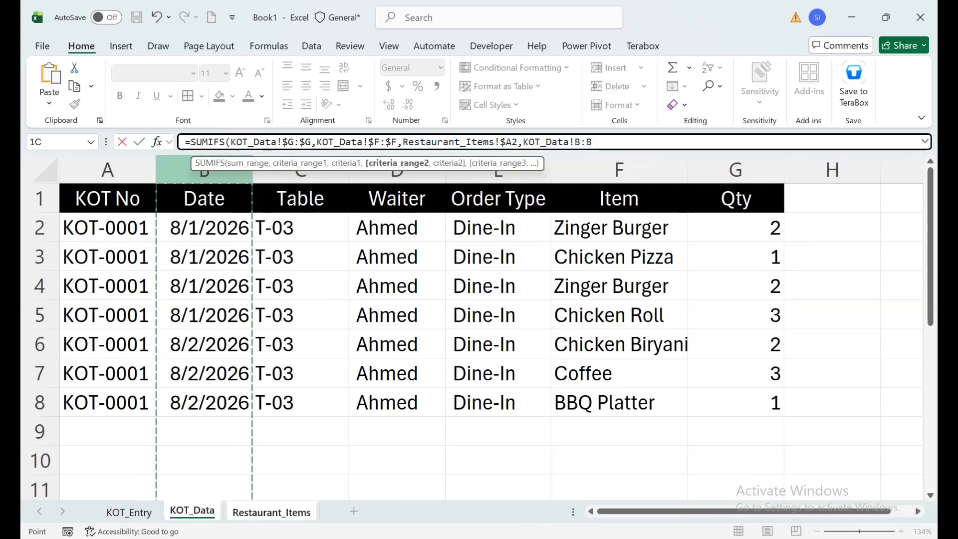
pyautogui.press('F4')
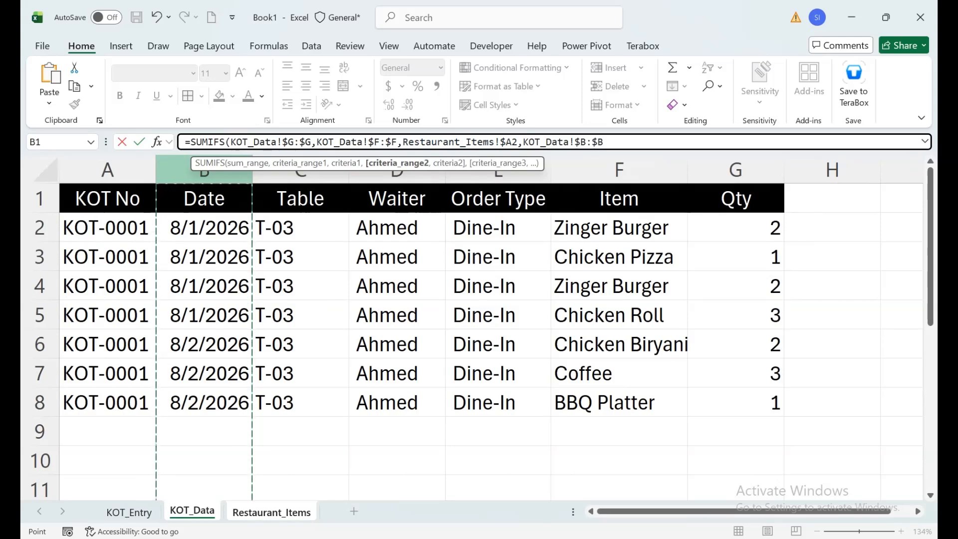
pyautogui.write(',')
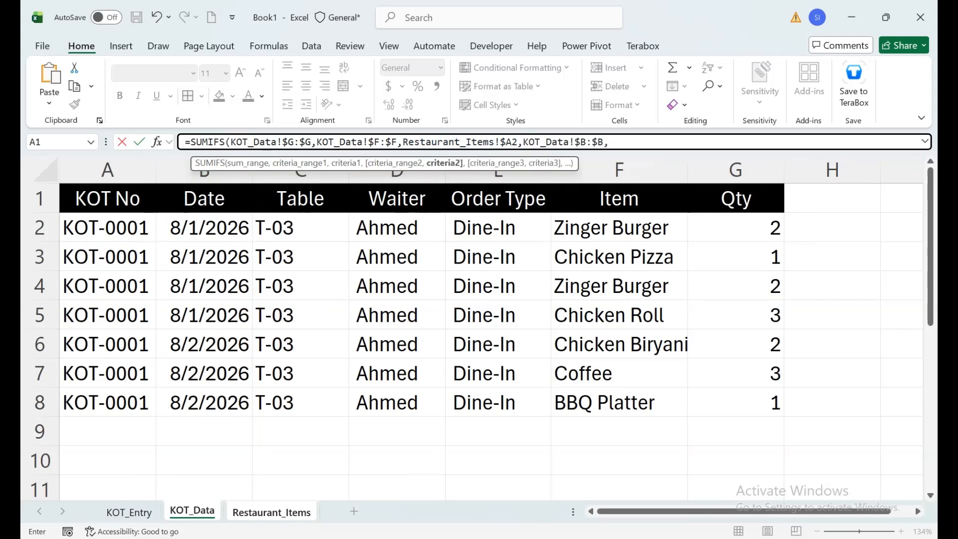
# Use the date header Restaurant_Items!C$1, with only its row locked, as the second criterion and complete the SUMIFS formula in C2
pyautogui.click(272, 512)
pyautogui.click(204, 186)
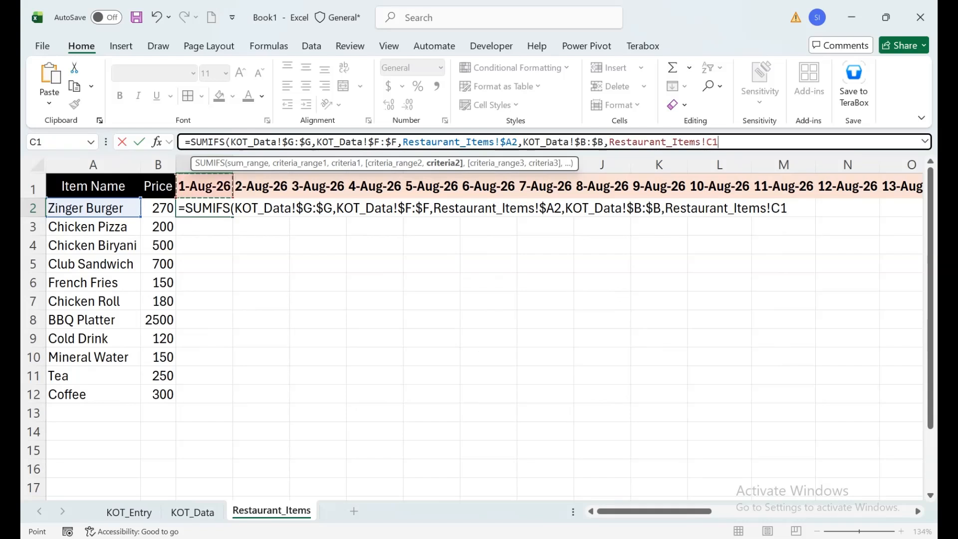
pyautogui.press('F4')
pyautogui.press('F4')
pyautogui.write(')')
pyautogui.press('Return')
pyautogui.press('Up')
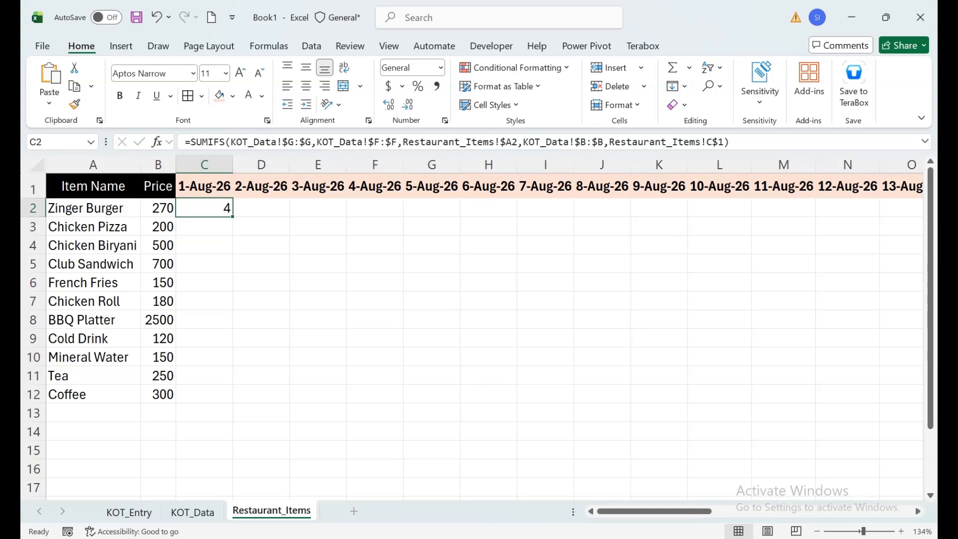
# Fill the SUMIFS formula from C2 down to row 12 and across all date columns to AG
pyautogui.doubleClick(232, 216)
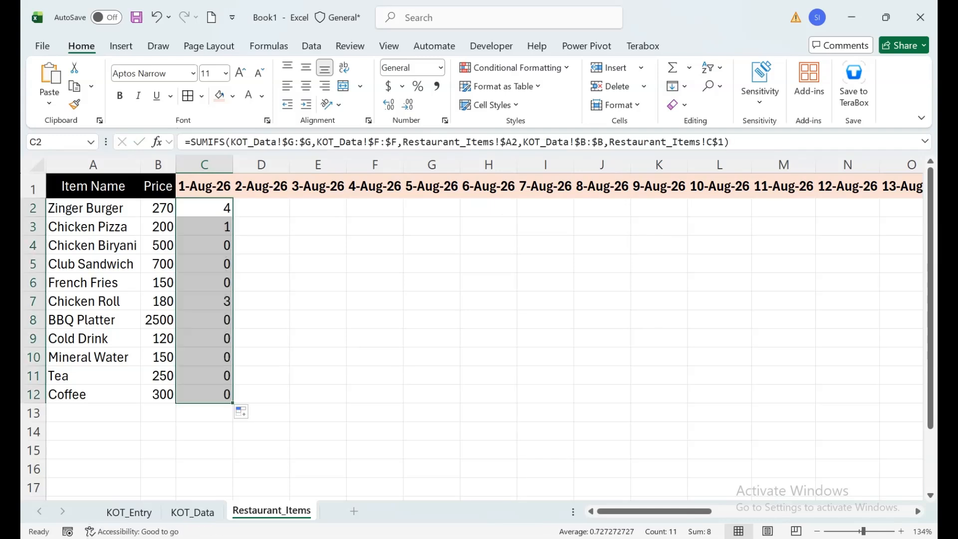
pyautogui.moveTo(233, 402); pyautogui.dragTo(814, 402)
pyautogui.moveTo(834, 511); pyautogui.dragTo(654, 511)
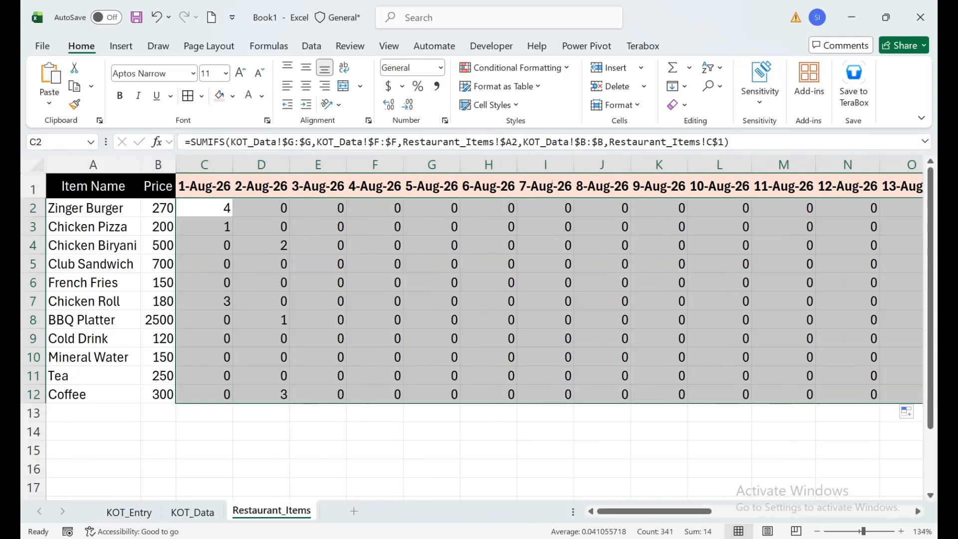
# Start a SUMPRODUCT formula in C13 below the 1-Aug-26 quantities
pyautogui.click(204, 413)
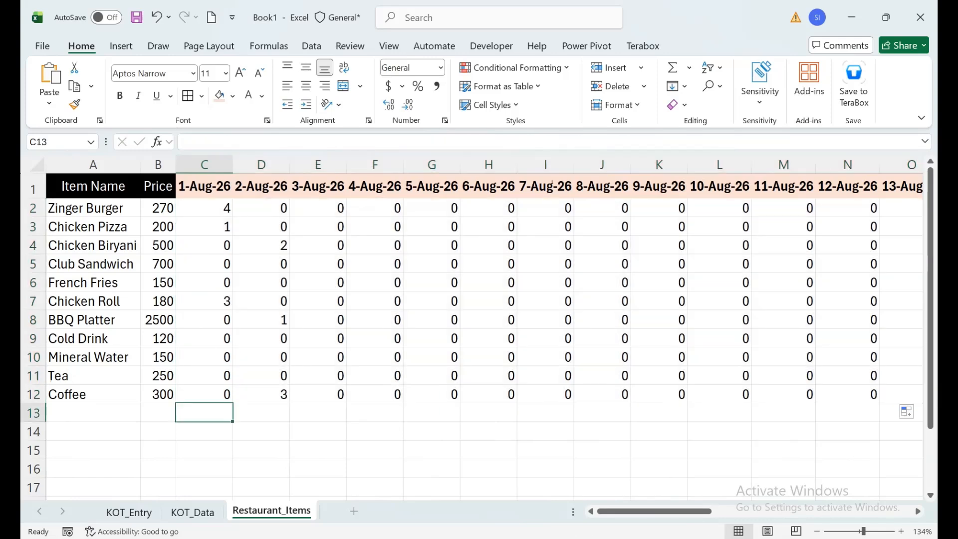
pyautogui.write('=SU MAKEARRAY(')
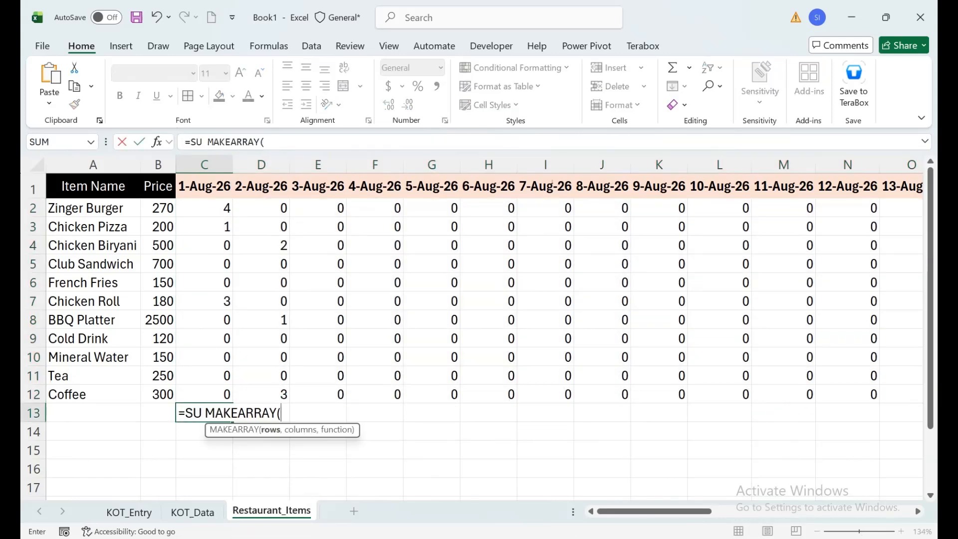
pyautogui.press('BackSpace')
pyautogui.press('BackSpace')
pyautogui.press('BackSpace')
pyautogui.press('BackSpace')
pyautogui.press('BackSpace')
pyautogui.press('BackSpace')
pyautogui.press('BackSpace')
pyautogui.press('BackSpace')
pyautogui.press('BackSpace')
pyautogui.press('BackSpace')
pyautogui.press('BackSpace')
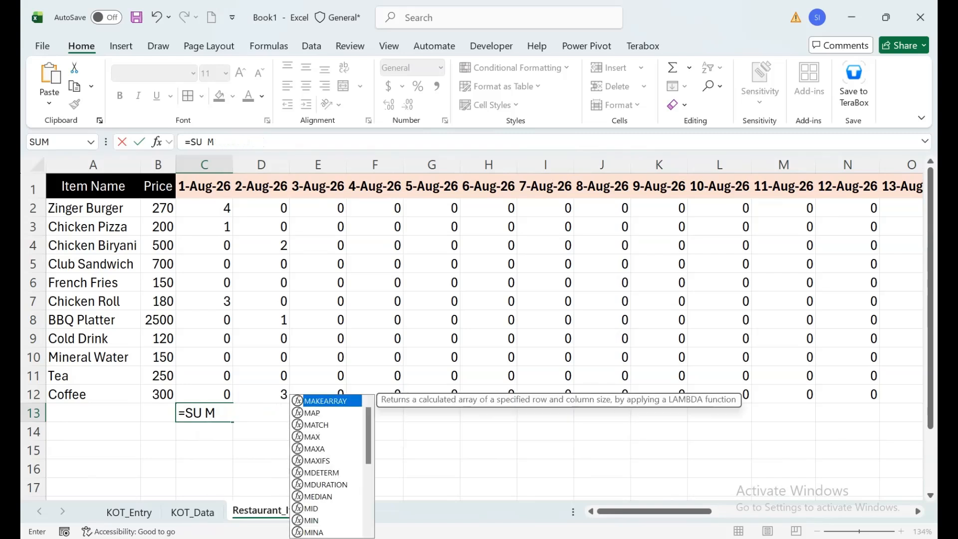
pyautogui.write('M')
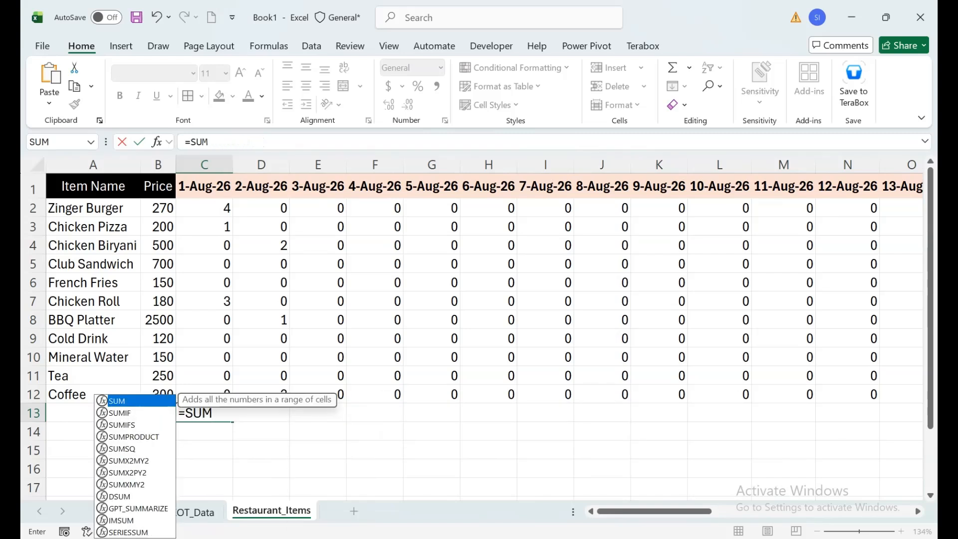
pyautogui.press('Down')
pyautogui.press('Down')
pyautogui.press('Down')
pyautogui.press('Tab')
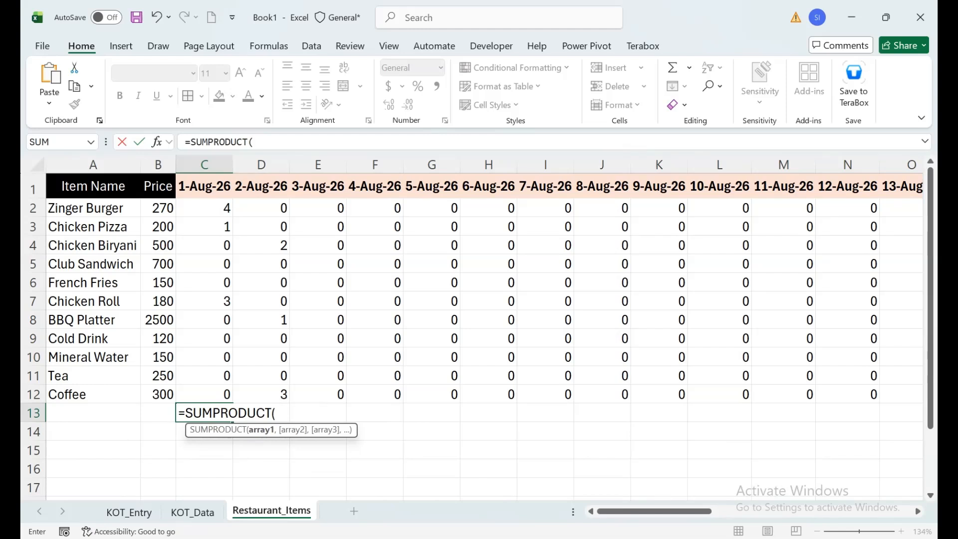
# Set the 1-Aug-26 quantities C2:C12 as the first array of the SUMPRODUCT formula
pyautogui.press('Up')
pyautogui.press('Left')
pyautogui.press('Left')
pyautogui.press('Right')
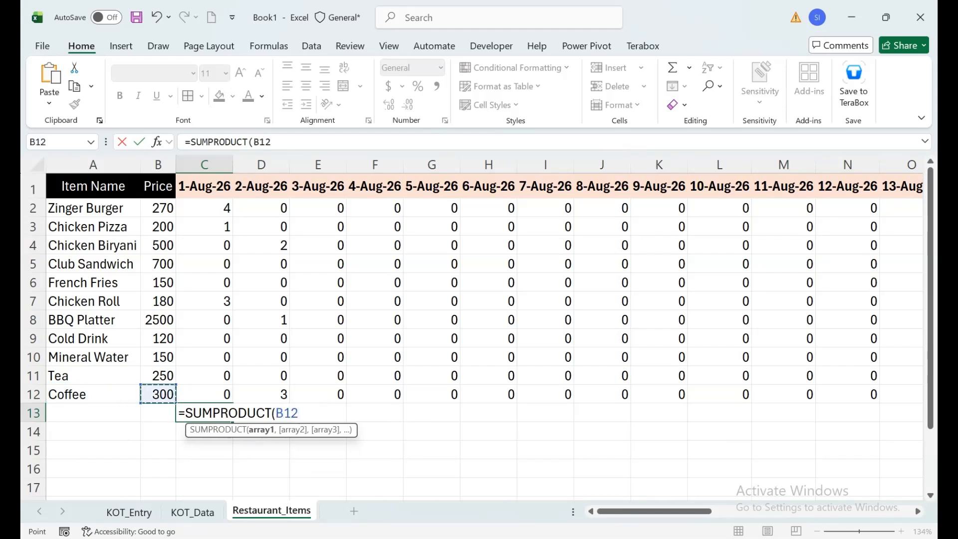
pyautogui.press('Right')
pyautogui.hotkey('ctrl', 'shift', 'Up')
pyautogui.hotkey('shift', 'Down')
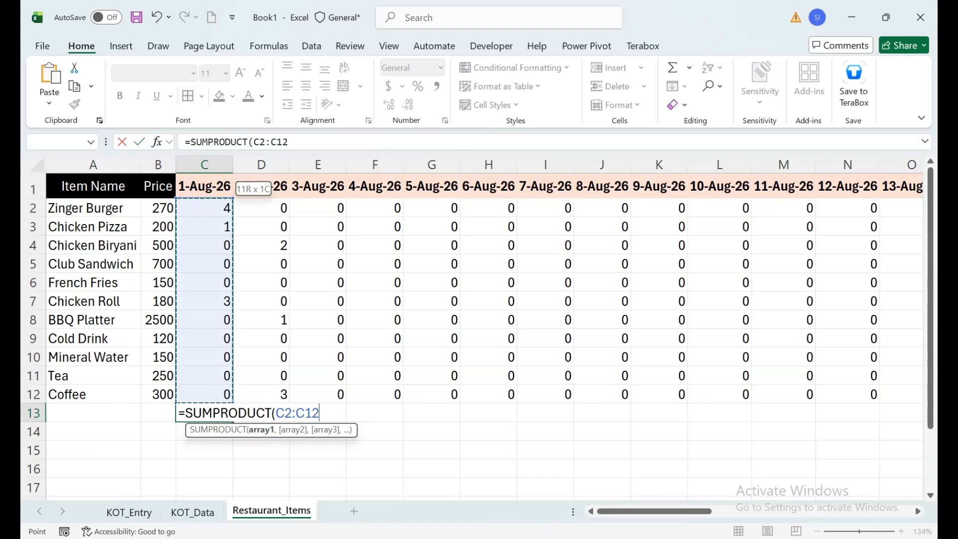
pyautogui.write(',')
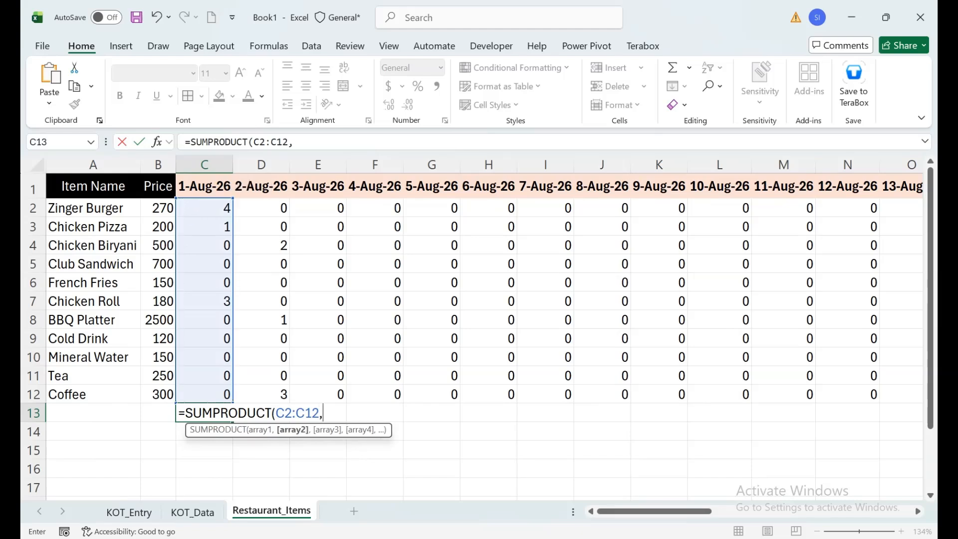
# Add the prices B2:B12 as the second array and complete the SUMPRODUCT formula in C13
pyautogui.press('Up')
pyautogui.press('Up')
pyautogui.press('Left')
pyautogui.press('Down')
pyautogui.hotkey('ctrl', 'shift', 'Up')
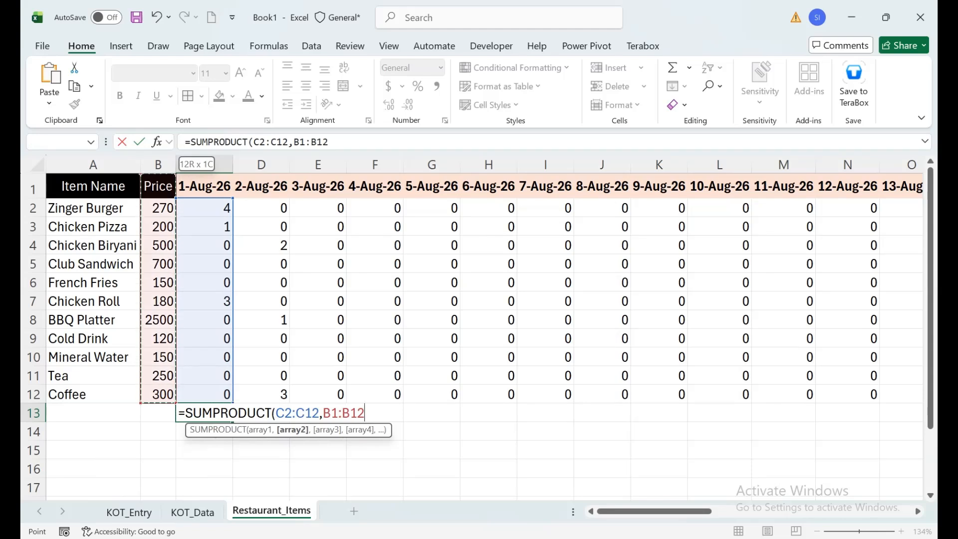
pyautogui.hotkey('shift', 'Down')
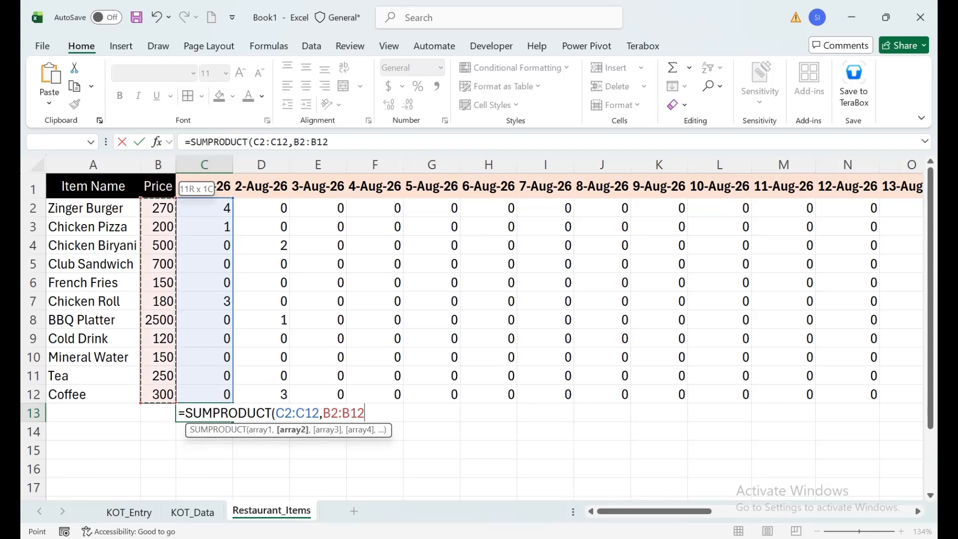
pyautogui.write(')')
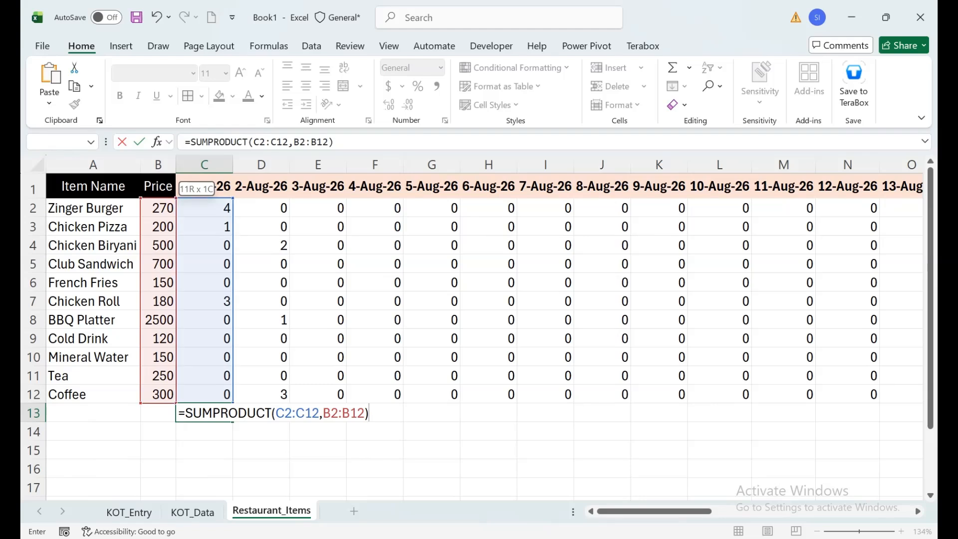
pyautogui.press('Return')
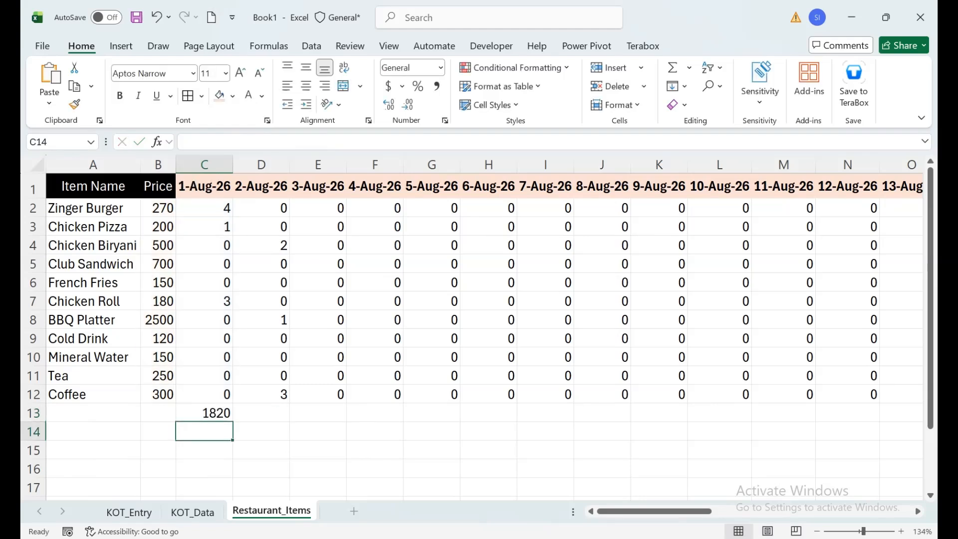
pyautogui.press('Up')
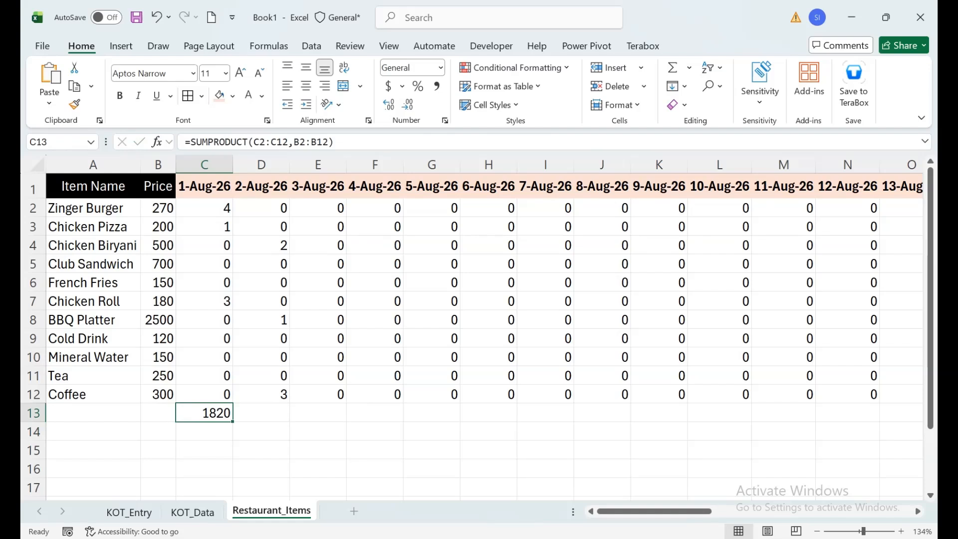
# Insert a blank helper column before 2-Aug-26 and enter =B2*C2 in D2
pyautogui.click(262, 164)
pyautogui.hotkey('ctrl', 'shift', '+')
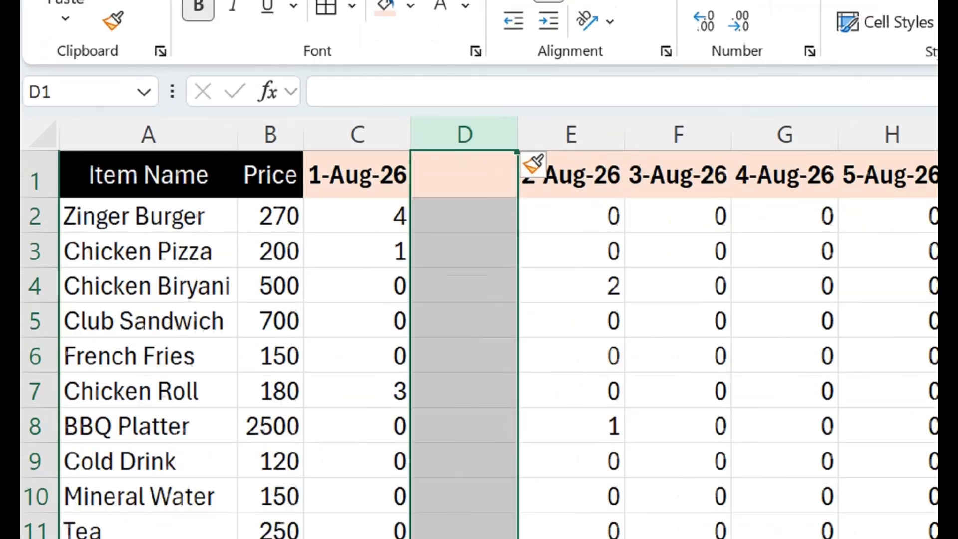
pyautogui.click(464, 215)
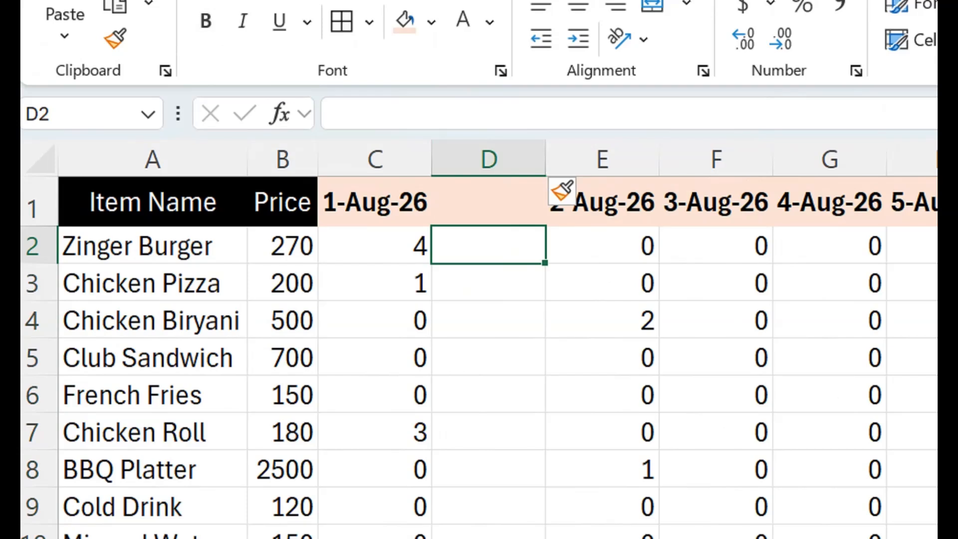
pyautogui.write('=')
pyautogui.click(283, 245)
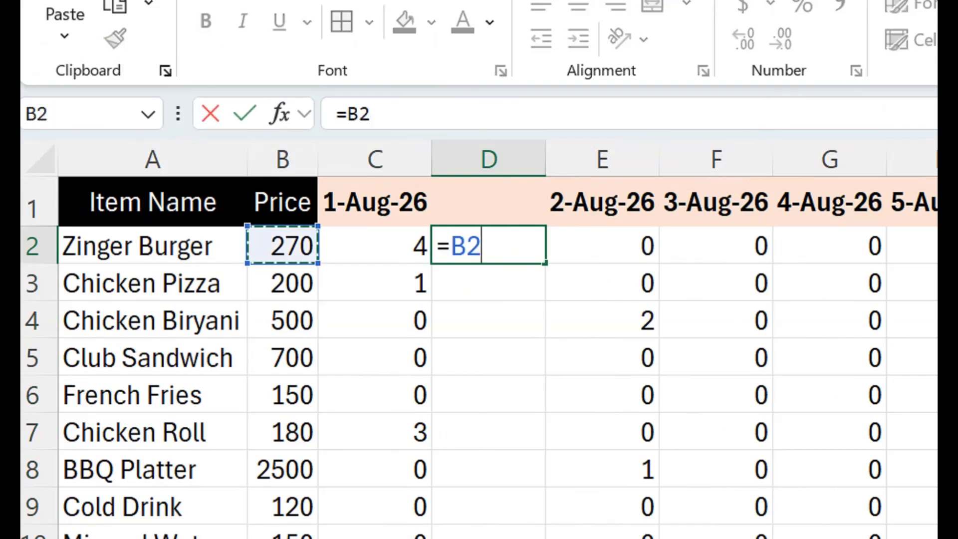
pyautogui.write('*')
pyautogui.click(375, 245)
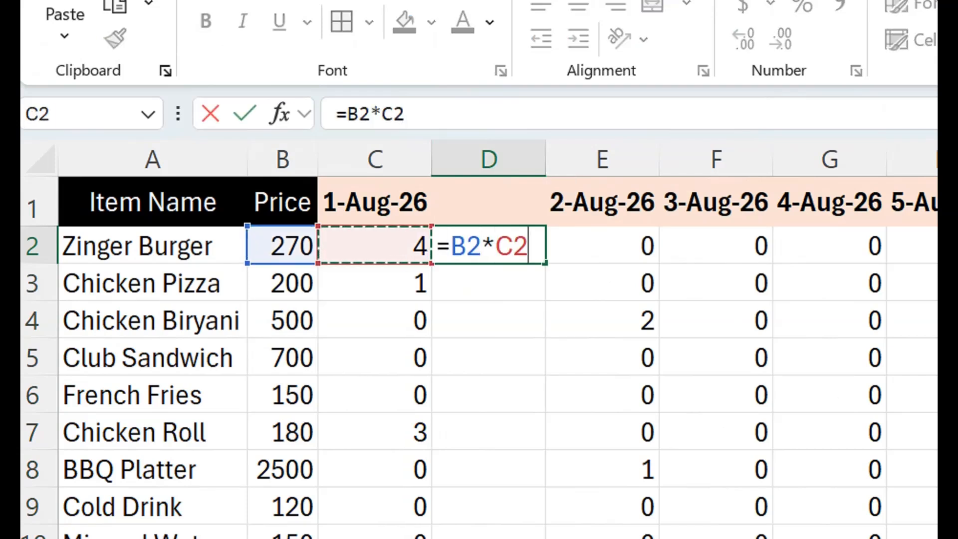
pyautogui.press('Return')
pyautogui.click(489, 245)
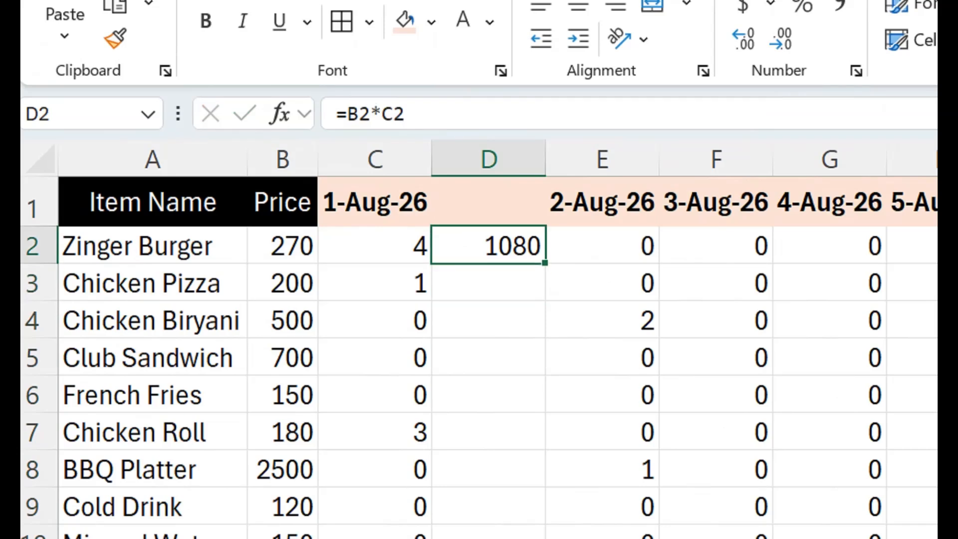
# Fill the price-times-quantity formula down the helper column and total it with AutoSum in D13
pyautogui.doubleClick(544, 263)
pyautogui.click(488, 412)
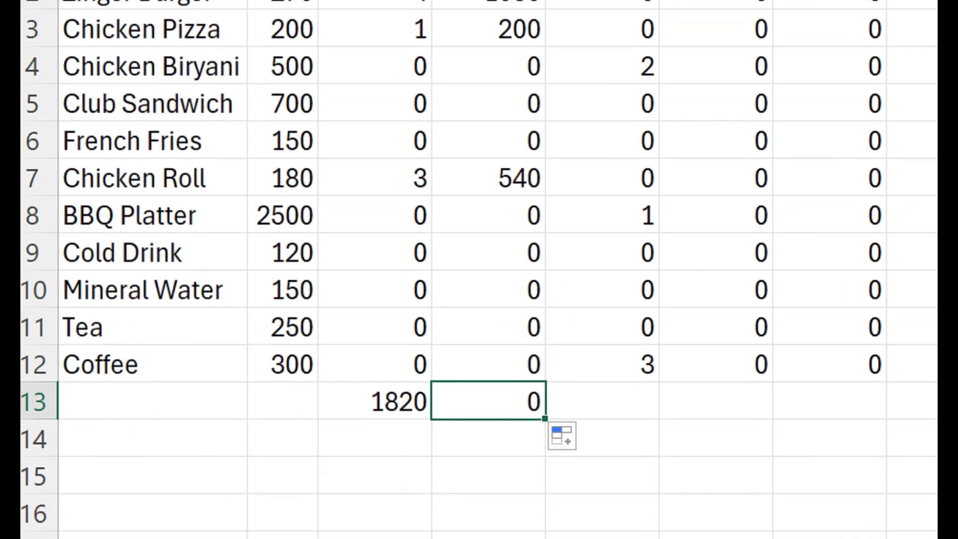
pyautogui.hotkey('alt', '=')
pyautogui.press('Return')
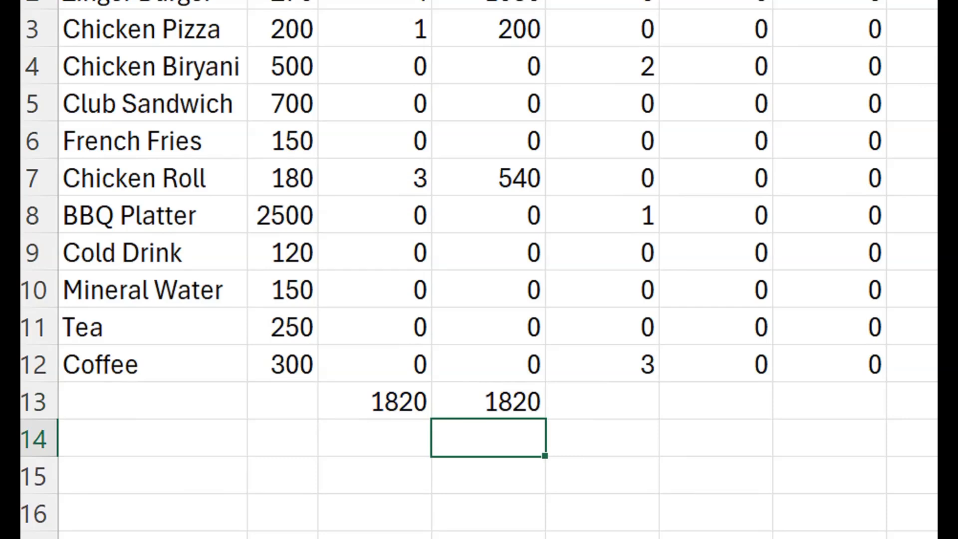
# Clear the check total in D13 and delete the helper column D
pyautogui.click(488, 402)
pyautogui.press('Delete')
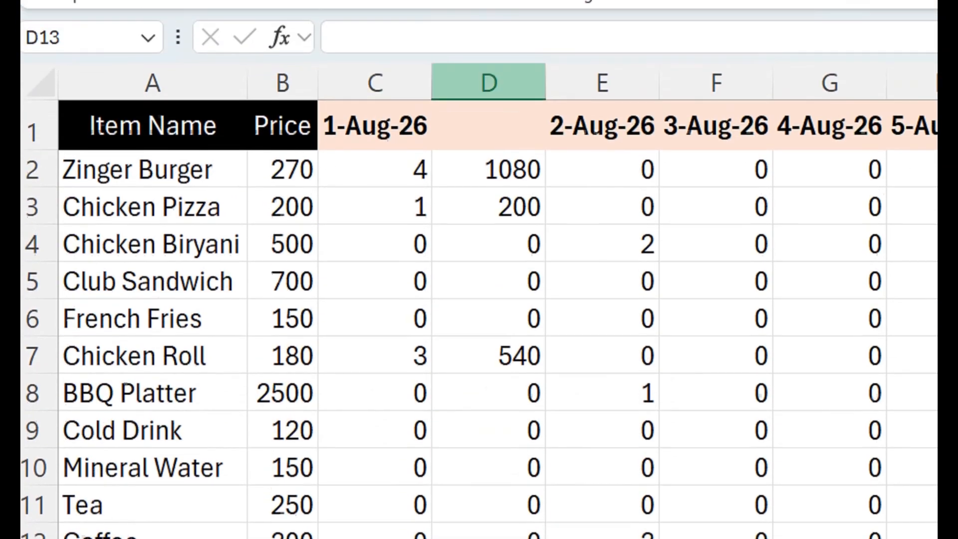
pyautogui.rightClick(504, 117)
pyautogui.click(583, 450)
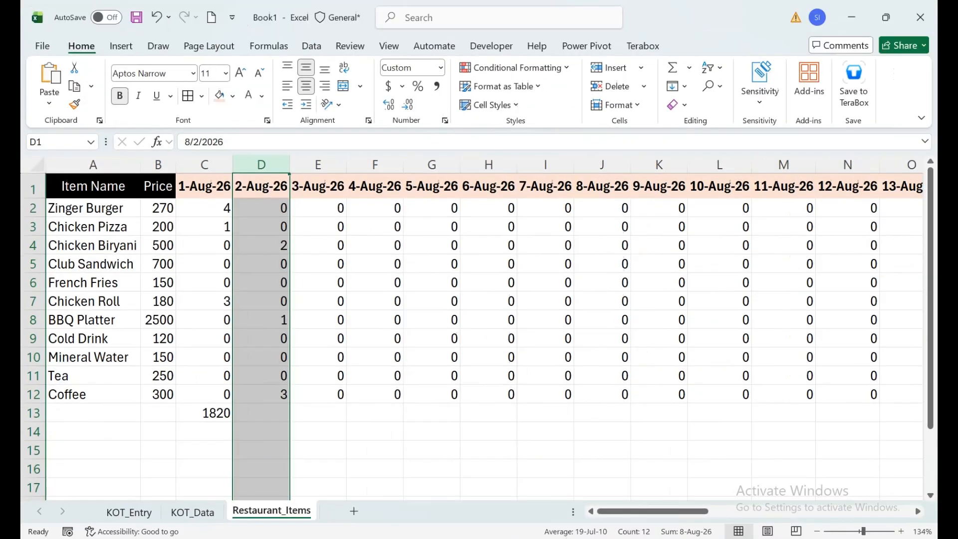
# Make the price range absolute as $B$2:$B$12 in the SUMPRODUCT formula in C13
pyautogui.doubleClick(392, 435)
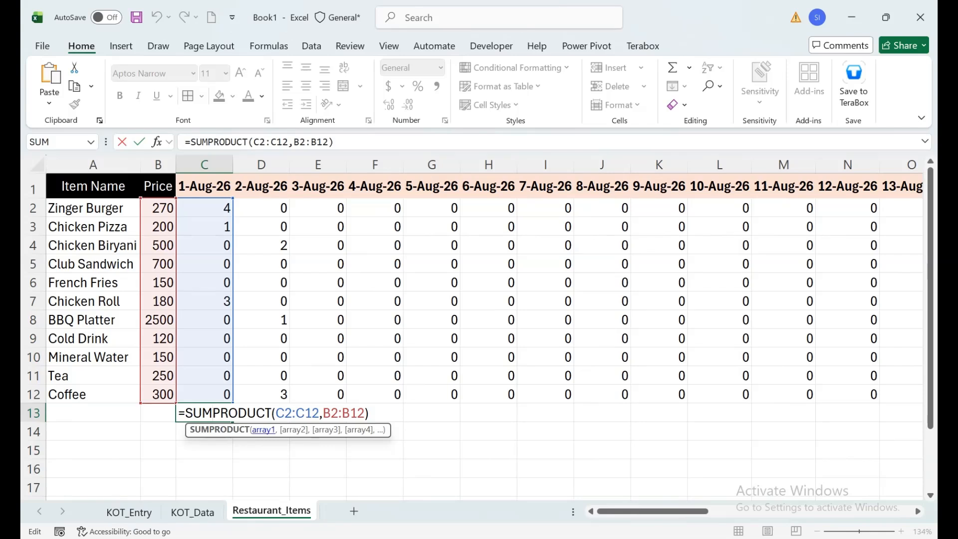
pyautogui.hotkey('shift', 'Left')
pyautogui.hotkey('shift', 'Left')
pyautogui.hotkey('shift', 'Left')
pyautogui.hotkey('shift', 'Left')
pyautogui.hotkey('shift', 'Left')
pyautogui.hotkey('shift', 'Left')
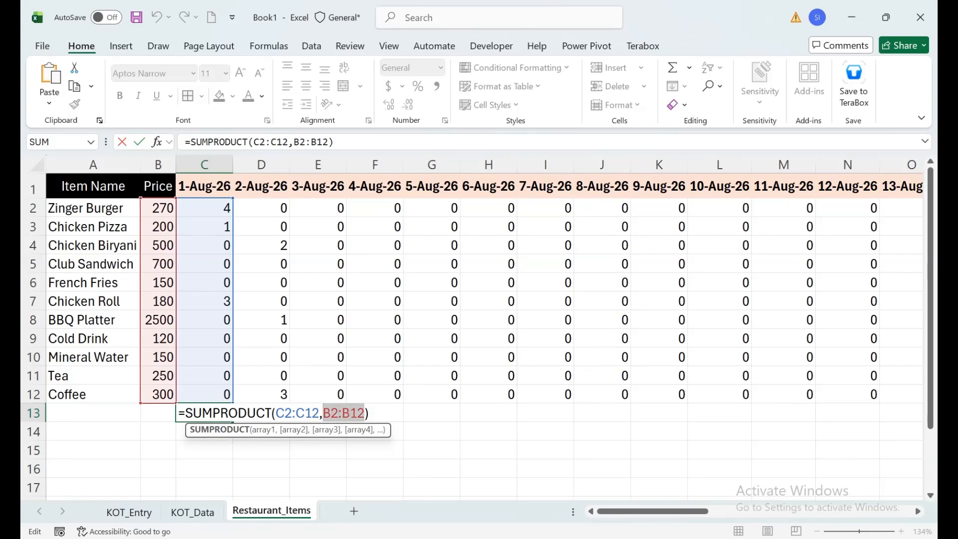
pyautogui.press('F4')
pyautogui.hotkey('ctrl', 'Return')
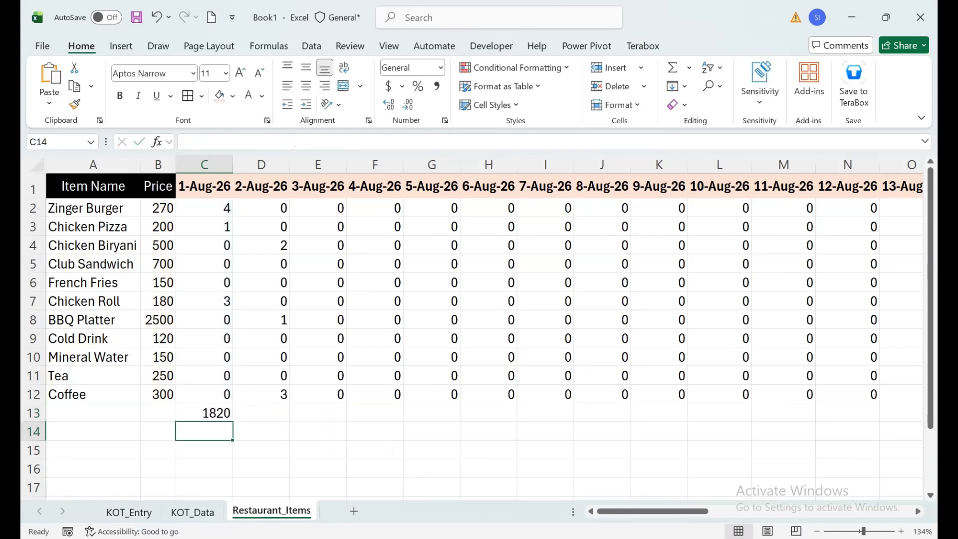
# Fill the SUMPRODUCT formula from C13 across to AG13 and inspect the copied formula for 2-Aug-26
pyautogui.moveTo(233, 422); pyautogui.dragTo(813, 422)
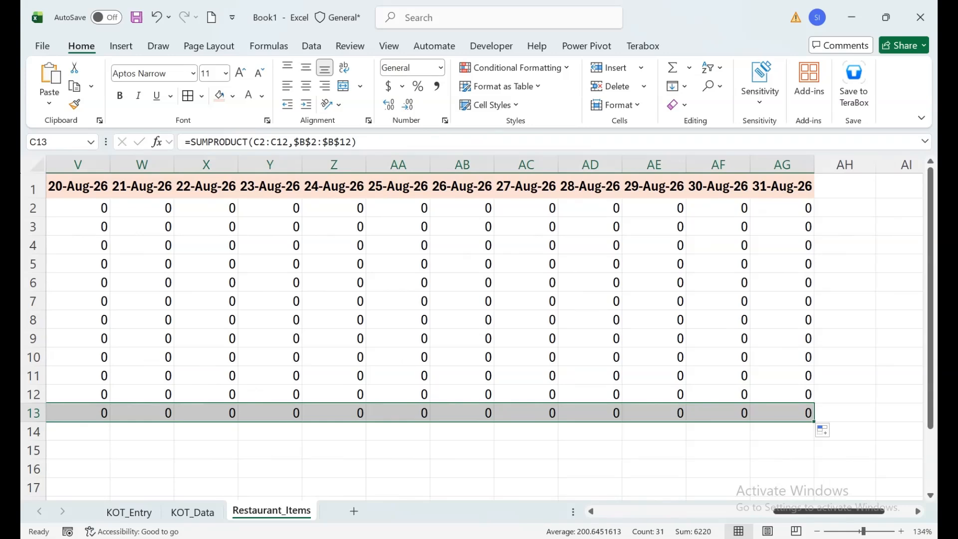
pyautogui.hscroll(-10, 484, 335)
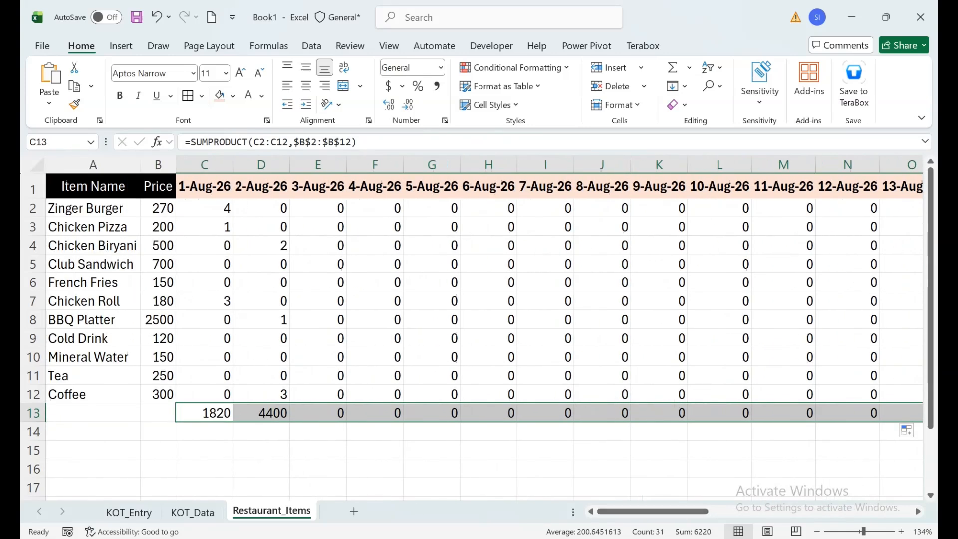
pyautogui.click(261, 414)
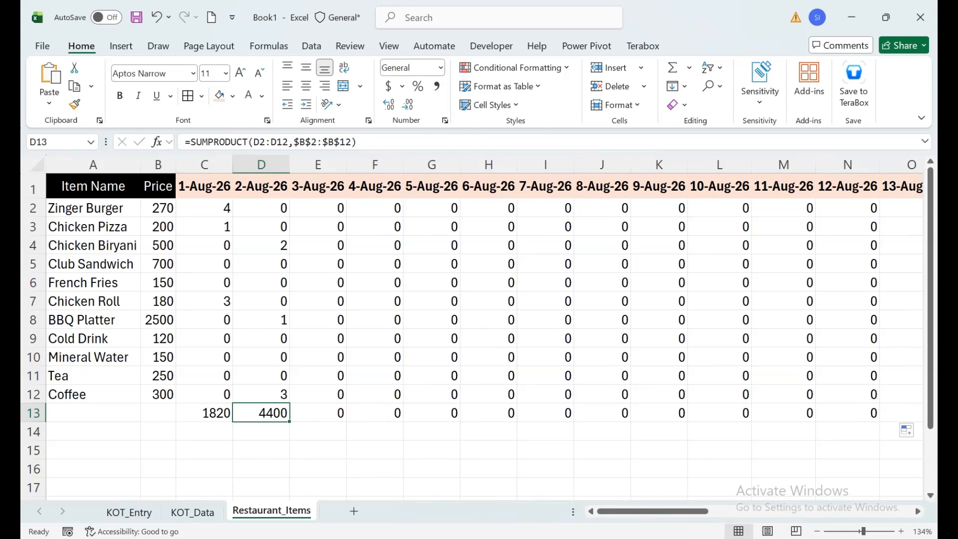
# Give the daily totals in row 13, from C13 across the date columns, a black fill and centre them
pyautogui.moveTo(205, 414); pyautogui.dragTo(893, 415)
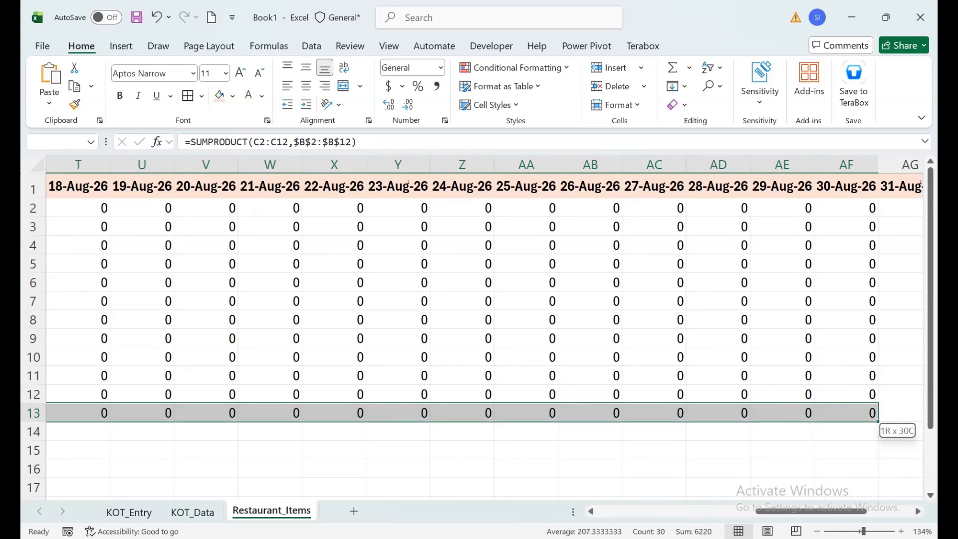
pyautogui.click(232, 96)
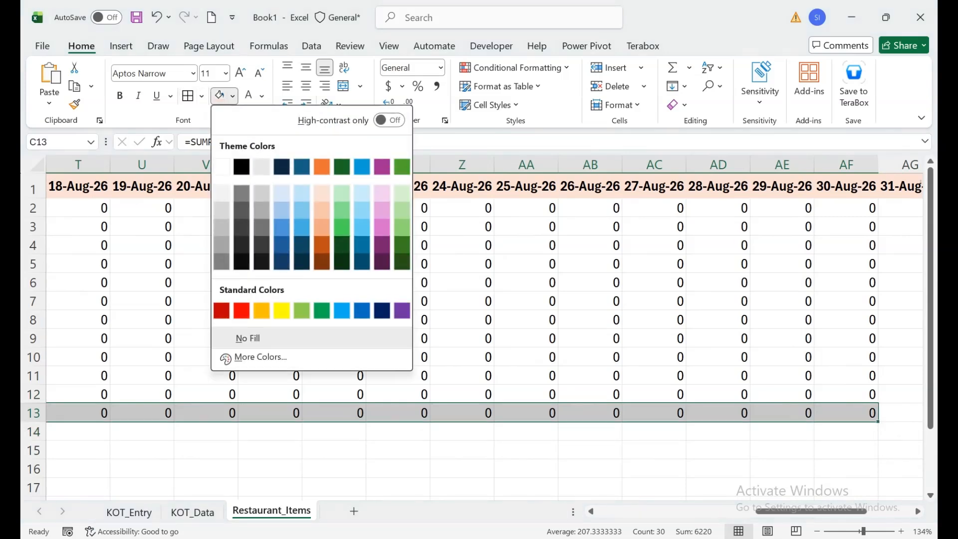
pyautogui.click(259, 165)
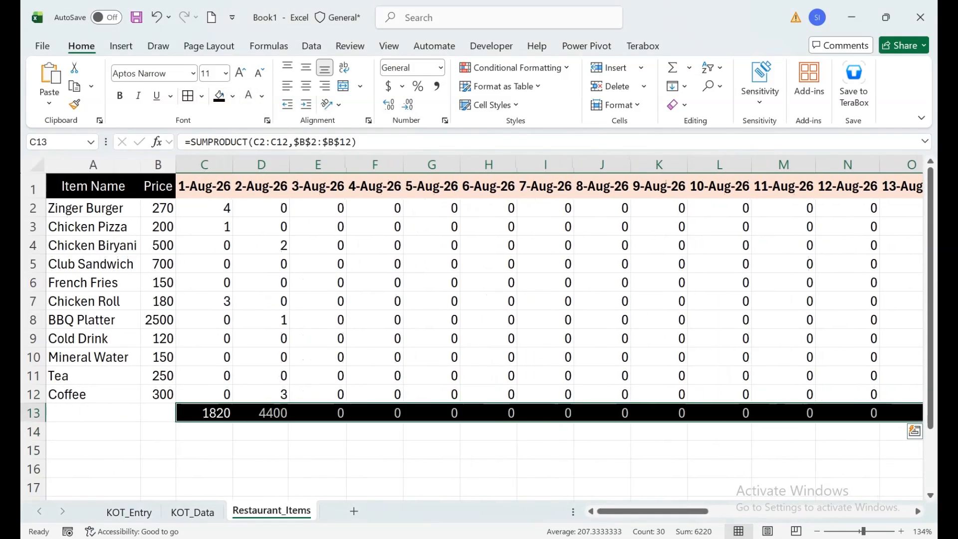
pyautogui.click(306, 86)
# Merge and centre A13:B13 and enter the label DAILY SALE TOTAL
pyautogui.moveTo(158, 413); pyautogui.dragTo(97, 413)
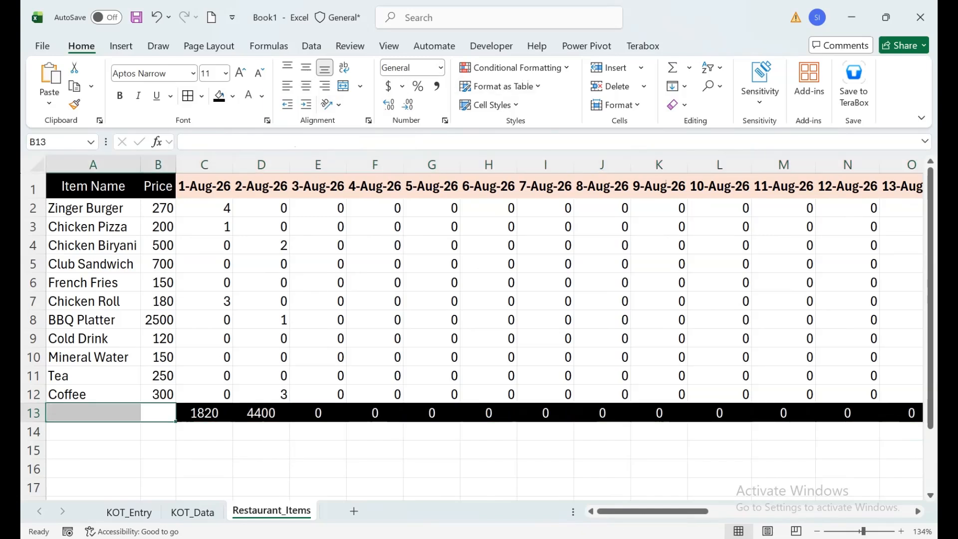
pyautogui.click(343, 86)
pyautogui.write('DAILY SALE')
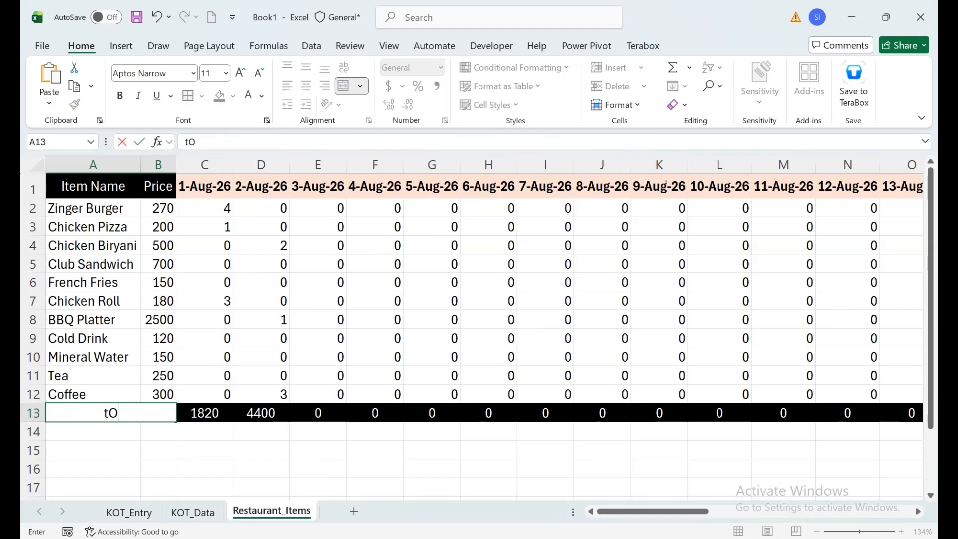
pyautogui.write(' T')
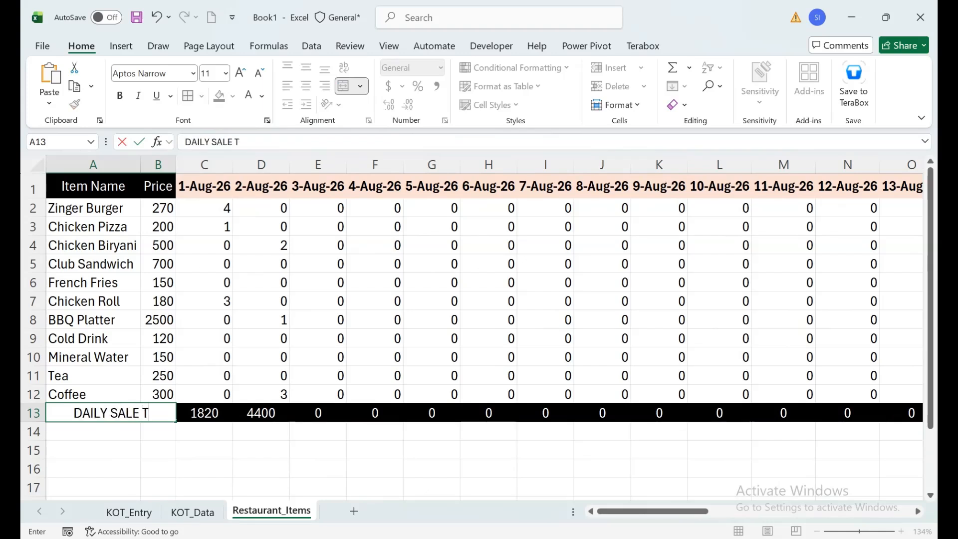
pyautogui.write('OTAL')
pyautogui.press('Tab')
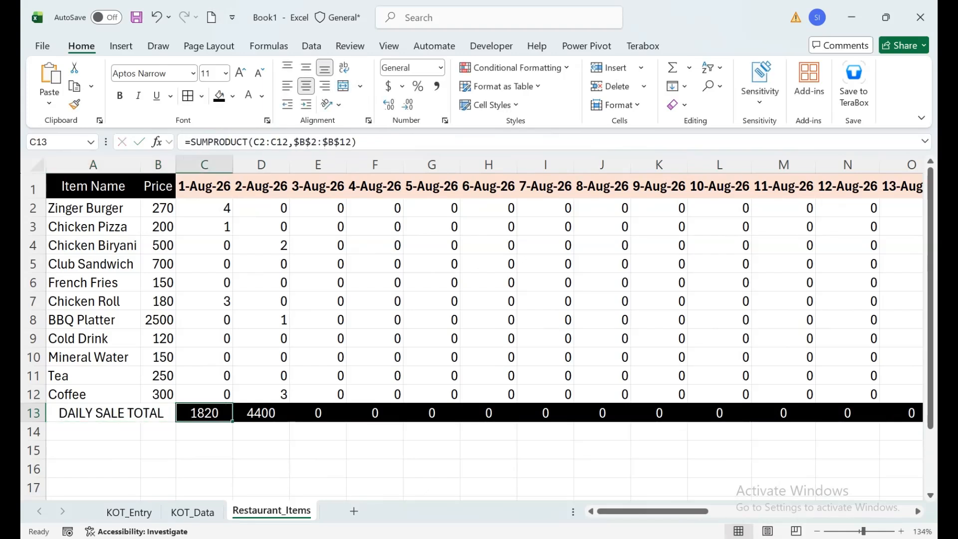
# Apply a light blue fill and bold formatting to the DAILY SALE TOTAL label
pyautogui.click(111, 414)
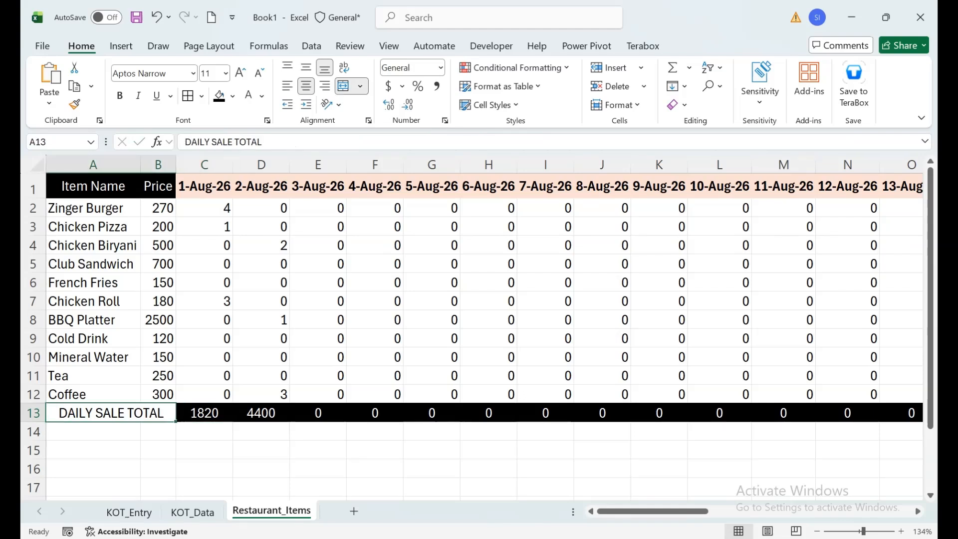
pyautogui.click(232, 97)
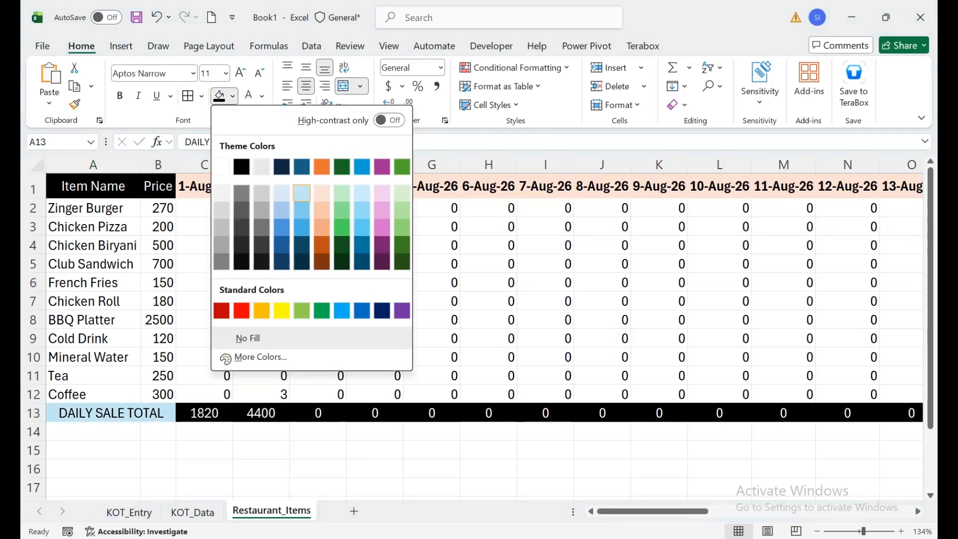
pyautogui.click(281, 193)
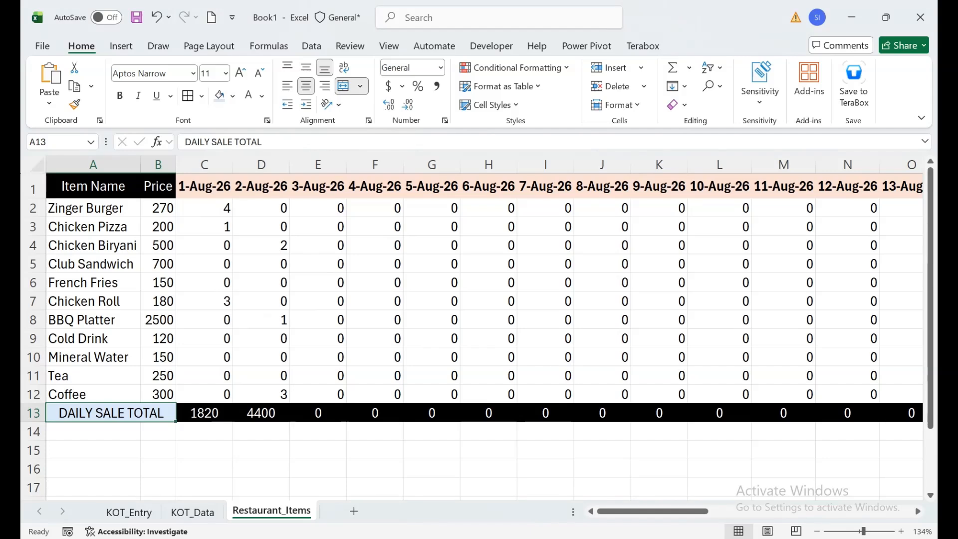
pyautogui.click(120, 96)
pyautogui.click(205, 187)
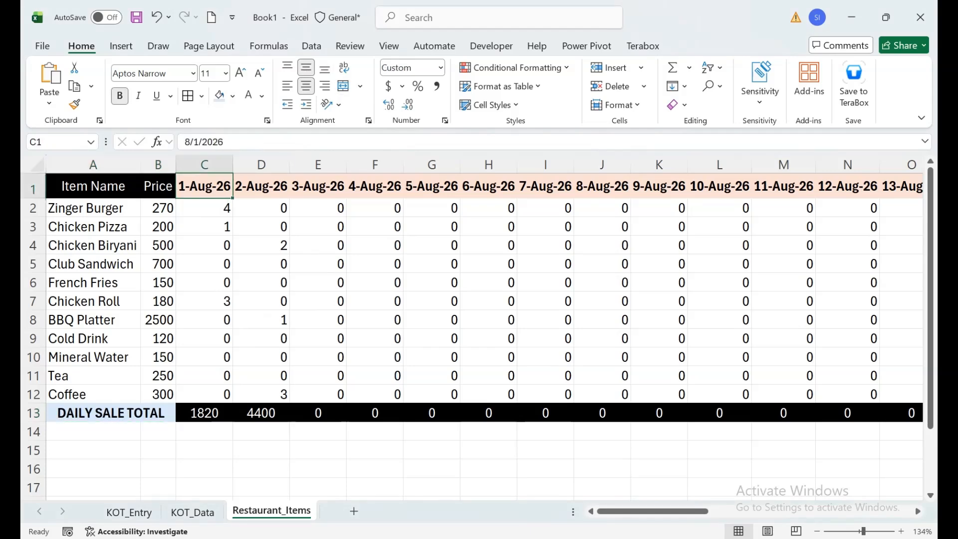
# Change the order date in B3 of the KOT_Entry sheet to 8/3/2026
pyautogui.click(129, 512)
pyautogui.doubleClick(217, 252)
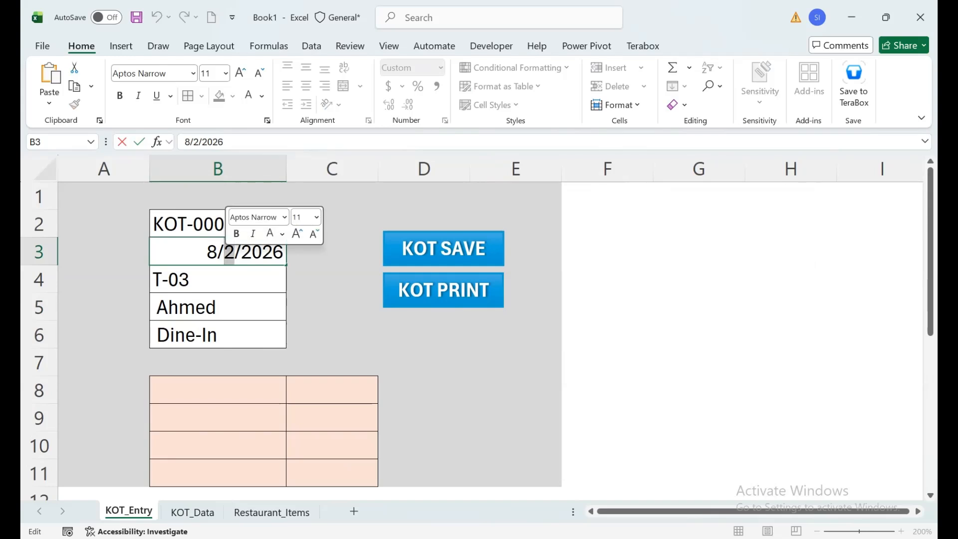
pyautogui.write('3')
pyautogui.press('Return')
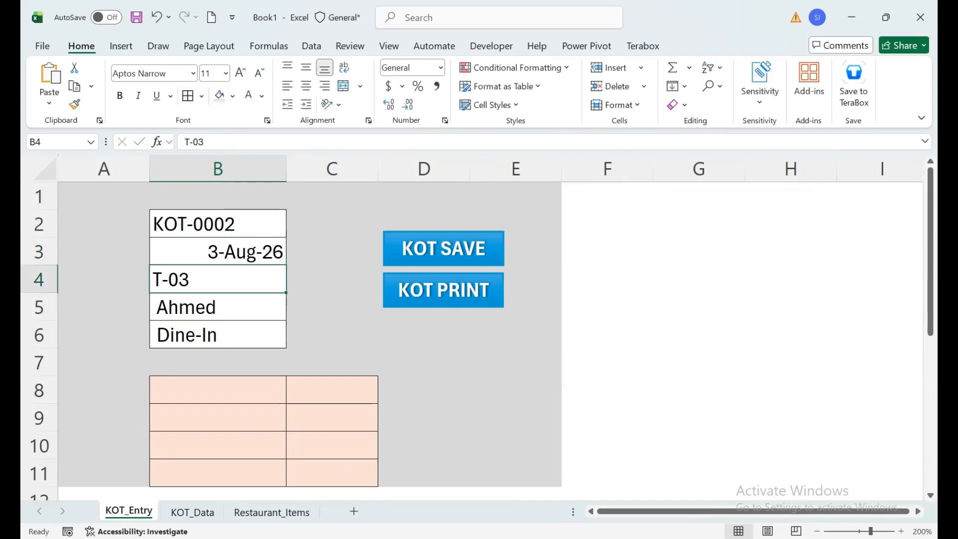
# Choose Cold Drink, Tea and Coffee as the order items in B8:B10, with quantities 2, 3 and 5
pyautogui.click(283, 395)
pyautogui.click(293, 397)
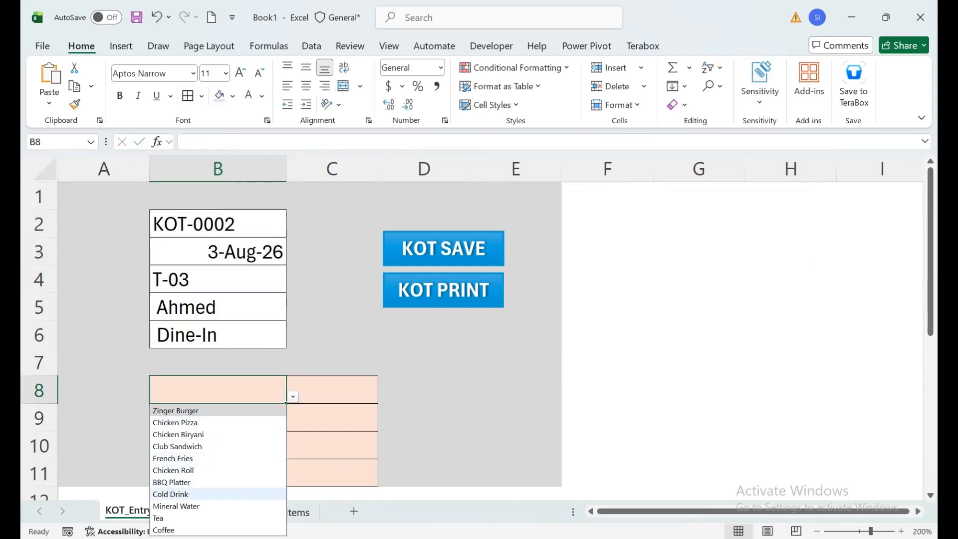
pyautogui.click(170, 494)
pyautogui.press('Return')
pyautogui.click(293, 424)
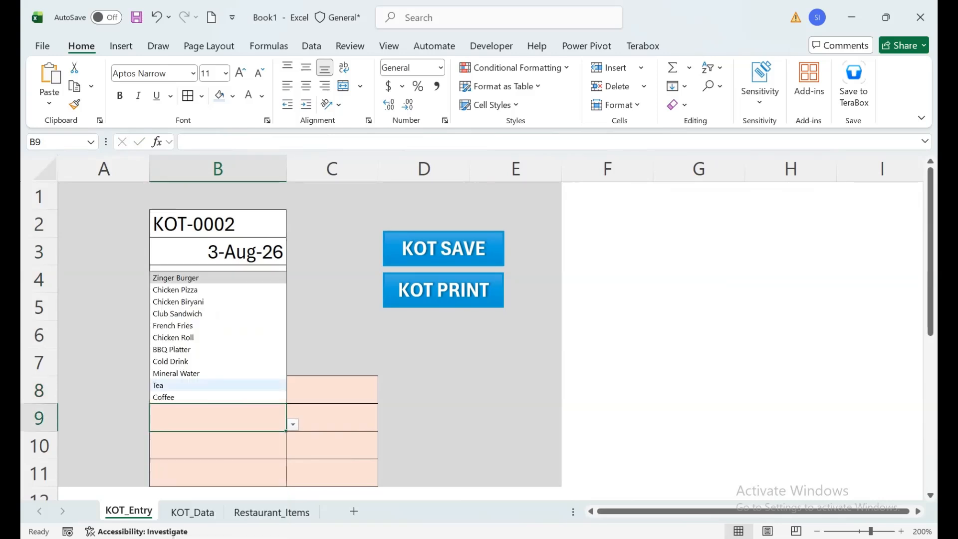
pyautogui.click(170, 386)
pyautogui.click(274, 445)
pyautogui.click(293, 452)
pyautogui.click(170, 424)
pyautogui.click(332, 391)
pyautogui.write('2 3 5')
# Replace the waiter's name in B5 and save the order with the KOT SAVE macro
pyautogui.click(217, 307)
pyautogui.write('haMM')
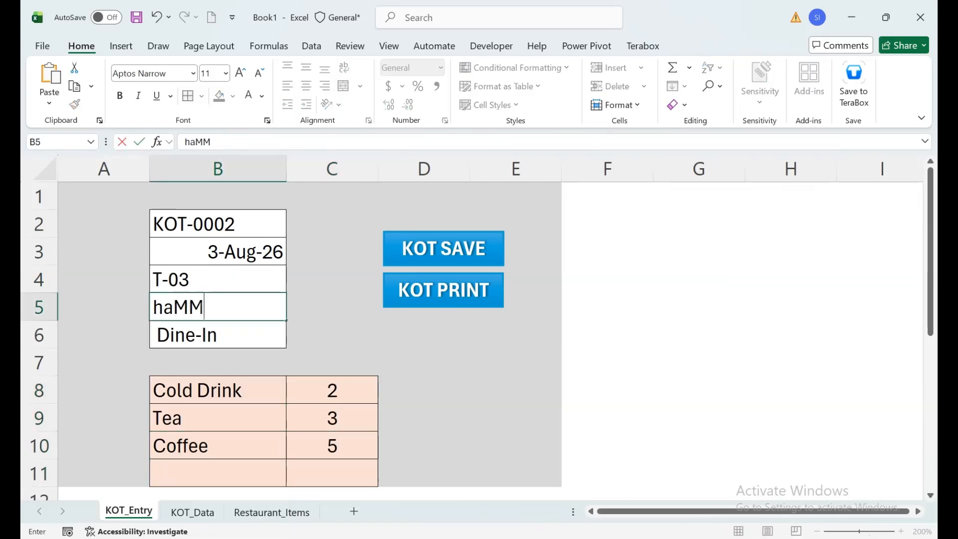
pyautogui.press('BackSpace')
pyautogui.press('BackSpace')
pyautogui.press('BackSpace')
pyautogui.press('BackSpace')
pyautogui.write('Hammad')
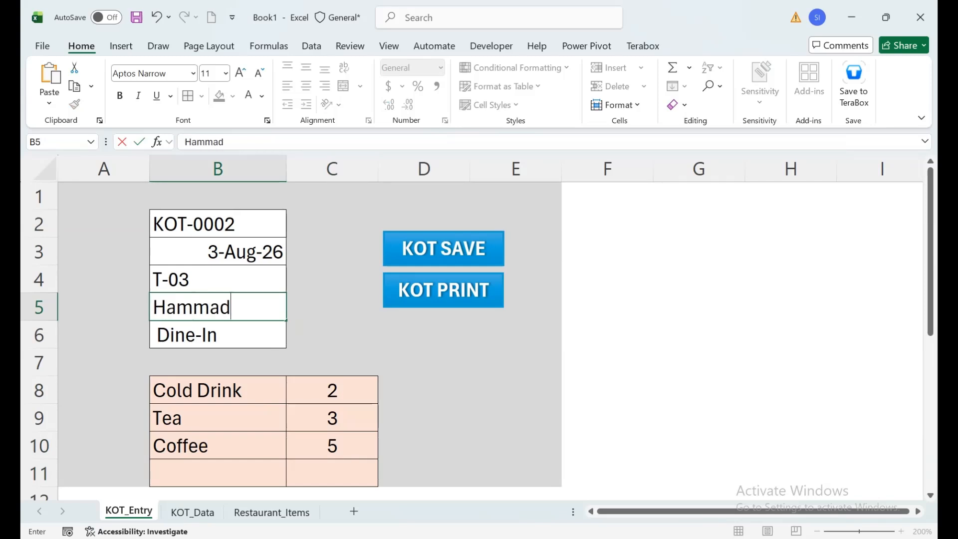
pyautogui.press('Return')
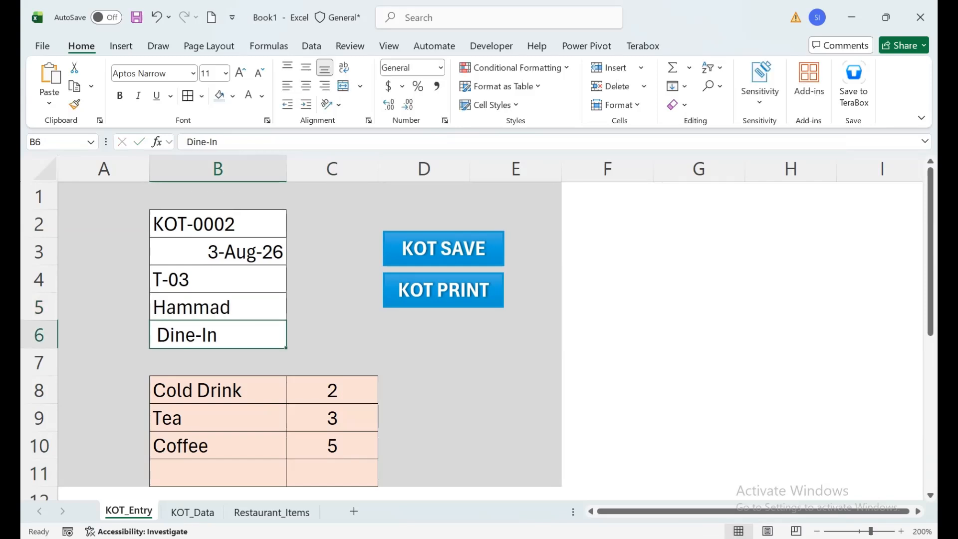
pyautogui.click(444, 249)
pyautogui.click(521, 330)
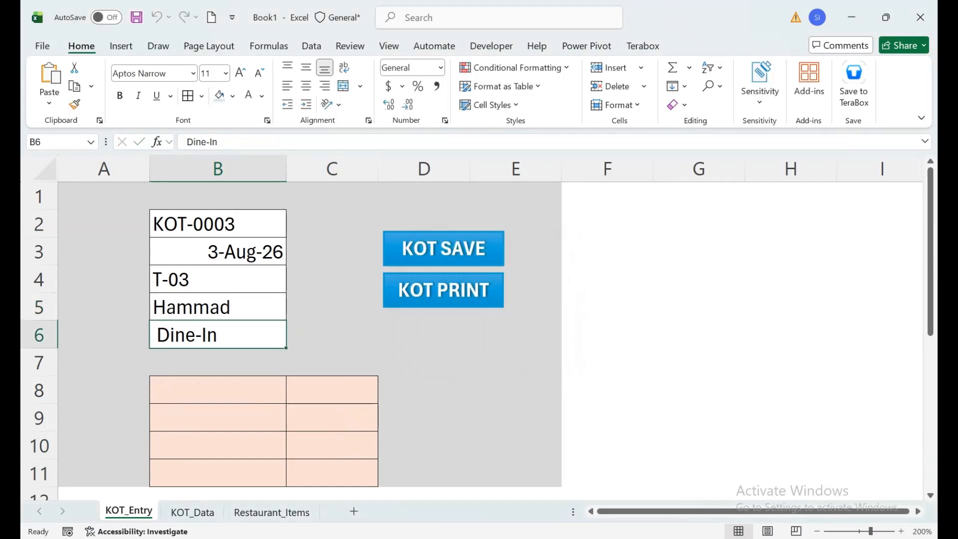
# Check the 3-Aug-26 item quantities and the daily sale totals for the first three dates on the Restaurant_Items sheet
pyautogui.click(271, 512)
pyautogui.moveTo(318, 413); pyautogui.dragTo(318, 208)
pyautogui.moveTo(93, 357); pyautogui.dragTo(93, 394)
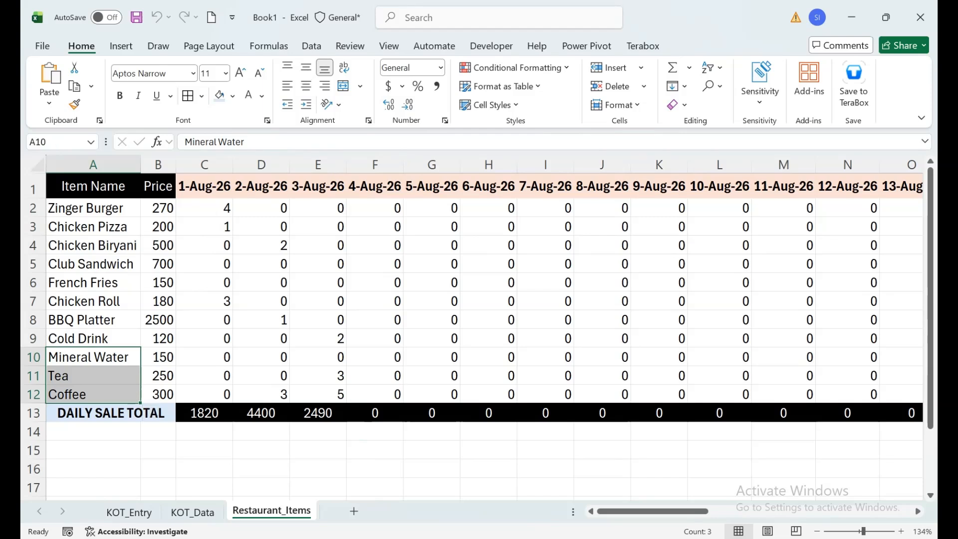
pyautogui.click(93, 339)
pyautogui.click(94, 357)
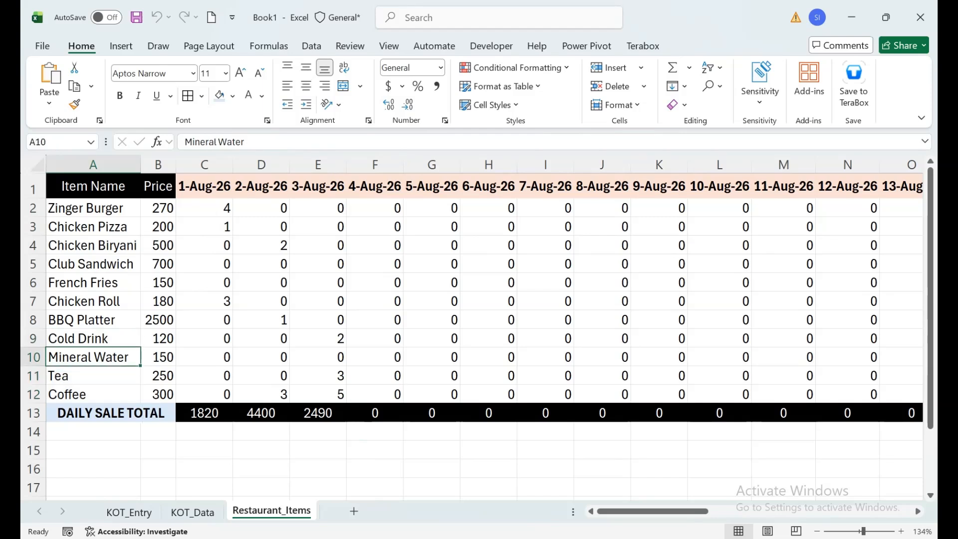
pyautogui.click(318, 413)
pyautogui.click(261, 413)
pyautogui.click(205, 413)
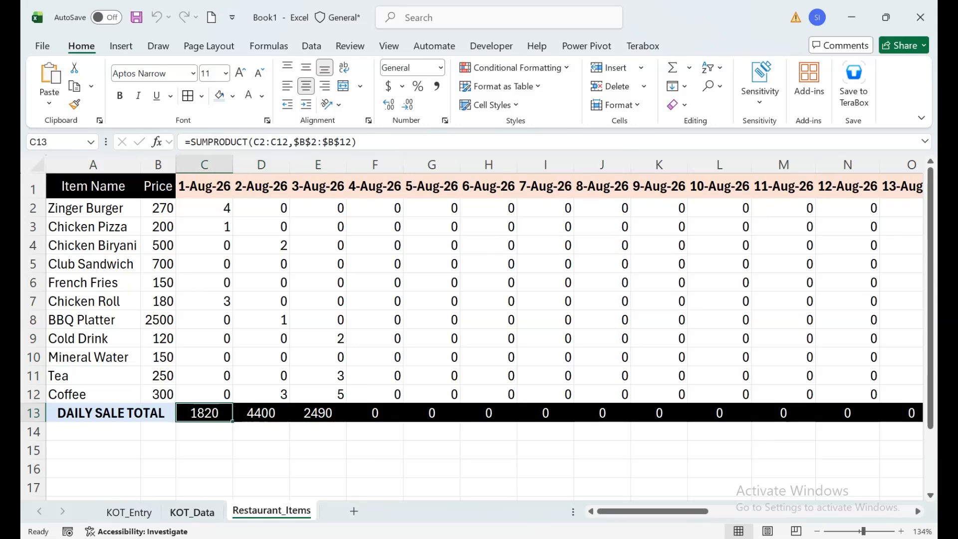
# Review the saved order rows on the KOT_Data sheet, including their tables, items and quantities
pyautogui.click(192, 512)
pyautogui.moveTo(299, 343); pyautogui.dragTo(299, 430)
pyautogui.scroll(-1, 300, 430)
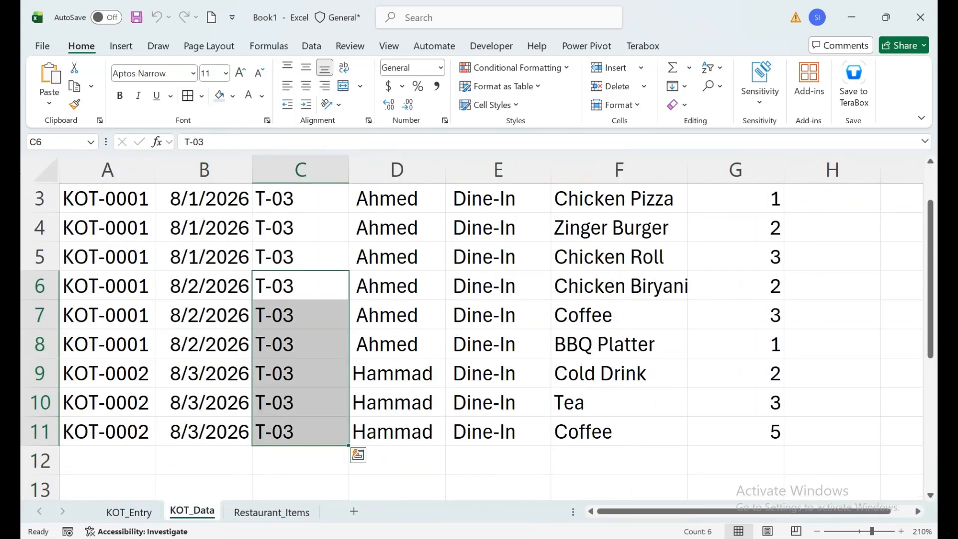
pyautogui.moveTo(619, 373); pyautogui.dragTo(618, 431)
pyautogui.moveTo(735, 344); pyautogui.dragTo(648, 196)
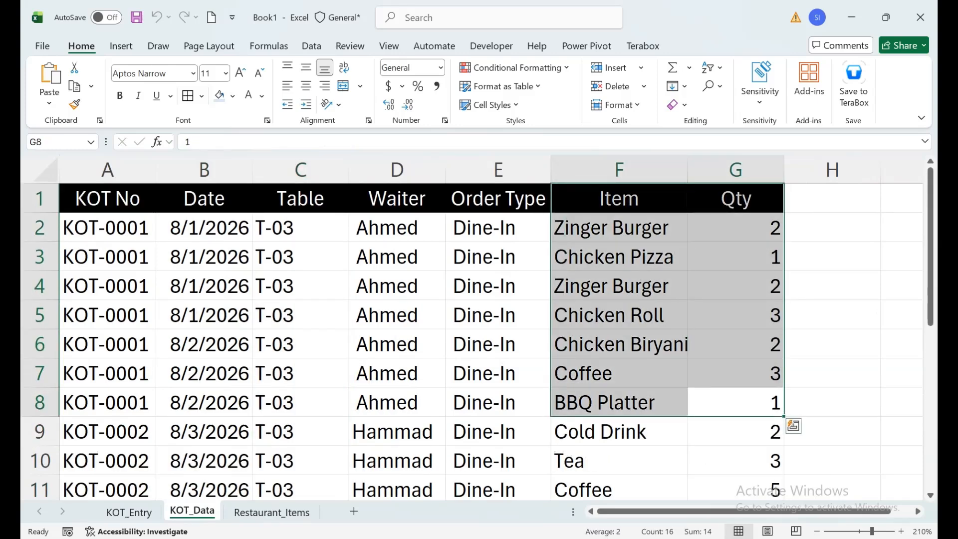
pyautogui.click(300, 286)
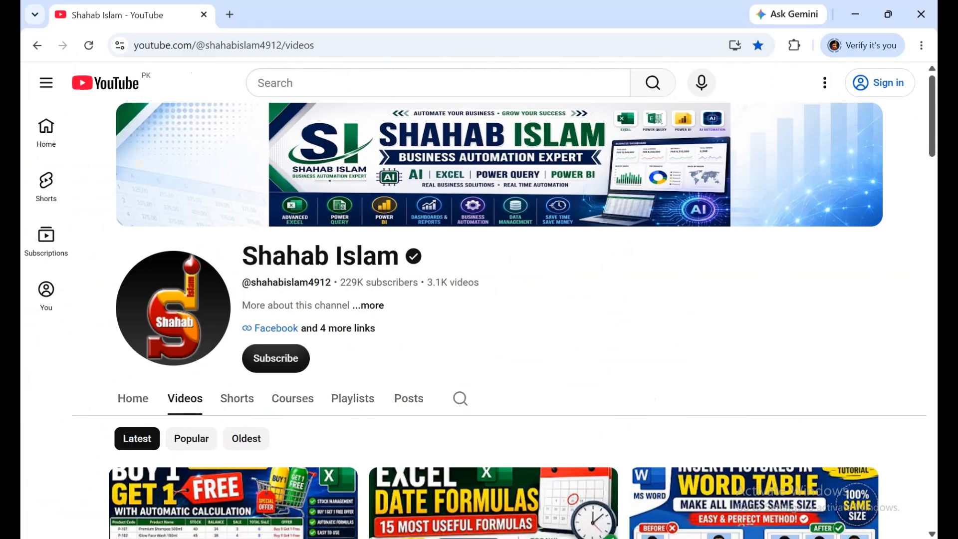